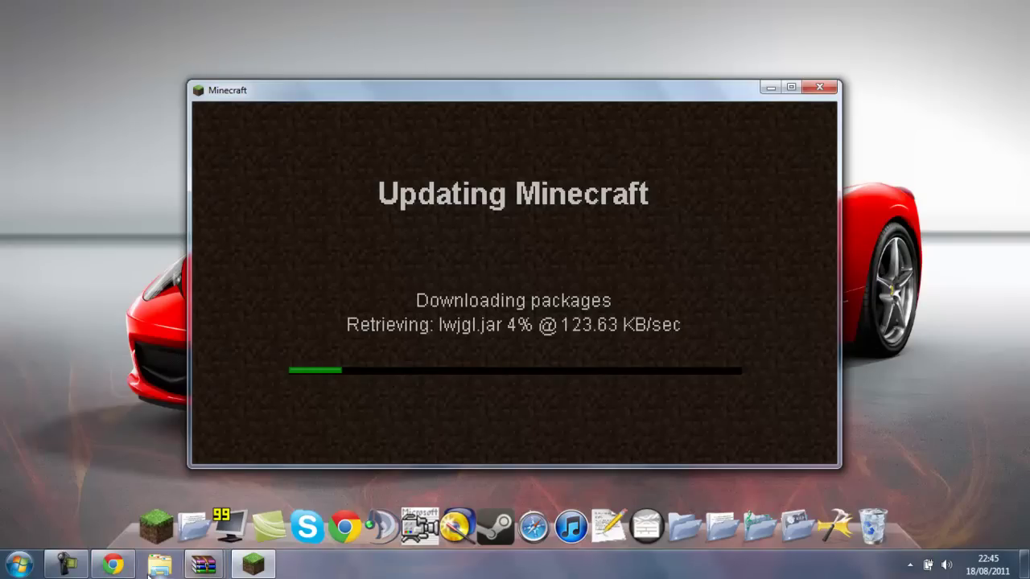
Bring the WorldEdit forum topic in Chrome to the front while Minecraft's update downloads
click(112, 565)
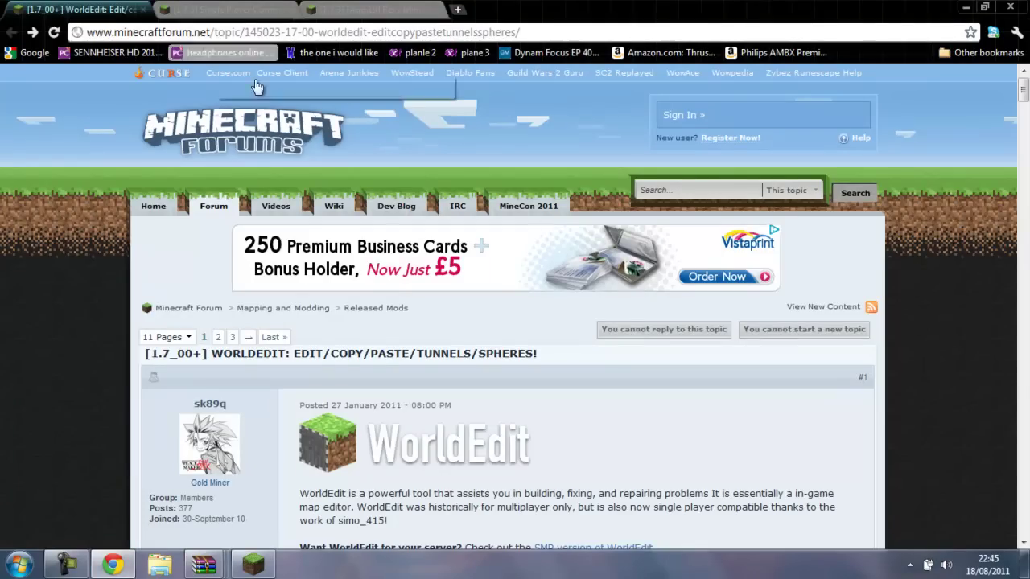
Look over the Single Player Commands and Rei's Minimap forum topics
click(193, 8)
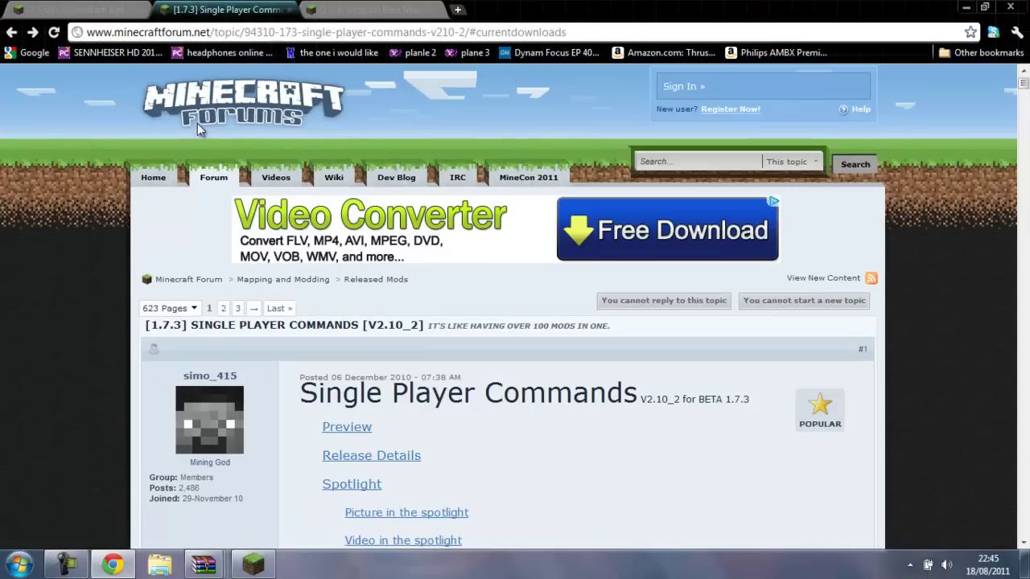
click(346, 8)
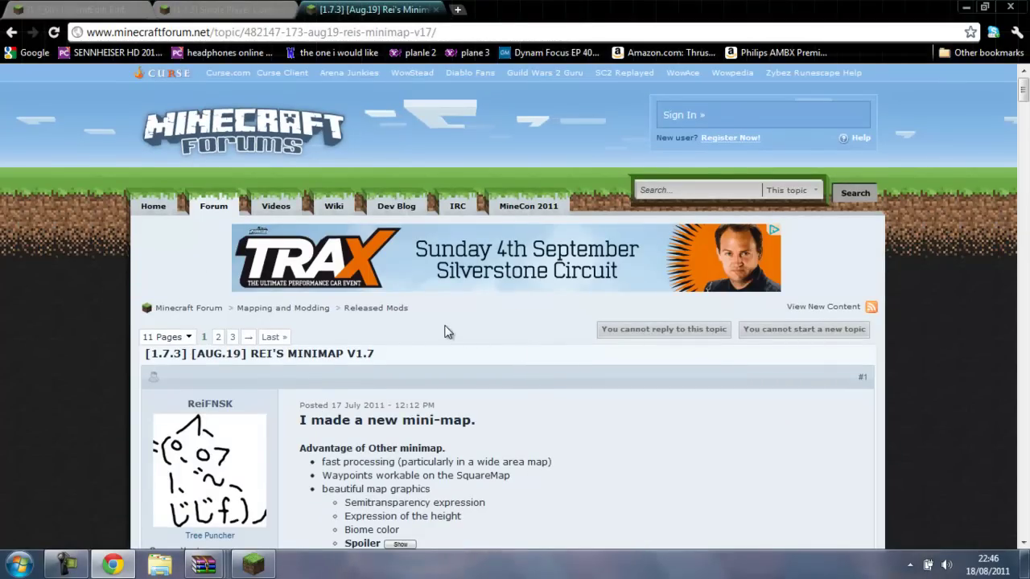
scroll(451, 334, down, 4)
scroll(516, 378, up, 4)
Search Google for 'zan min' and open the Zan's Mods forum thread result
click(457, 10)
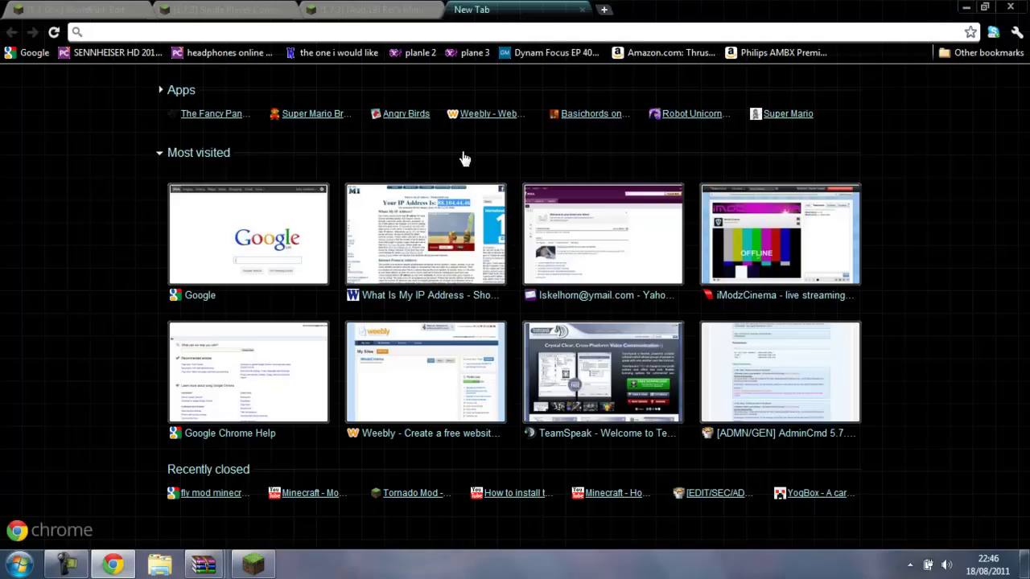
click(261, 247)
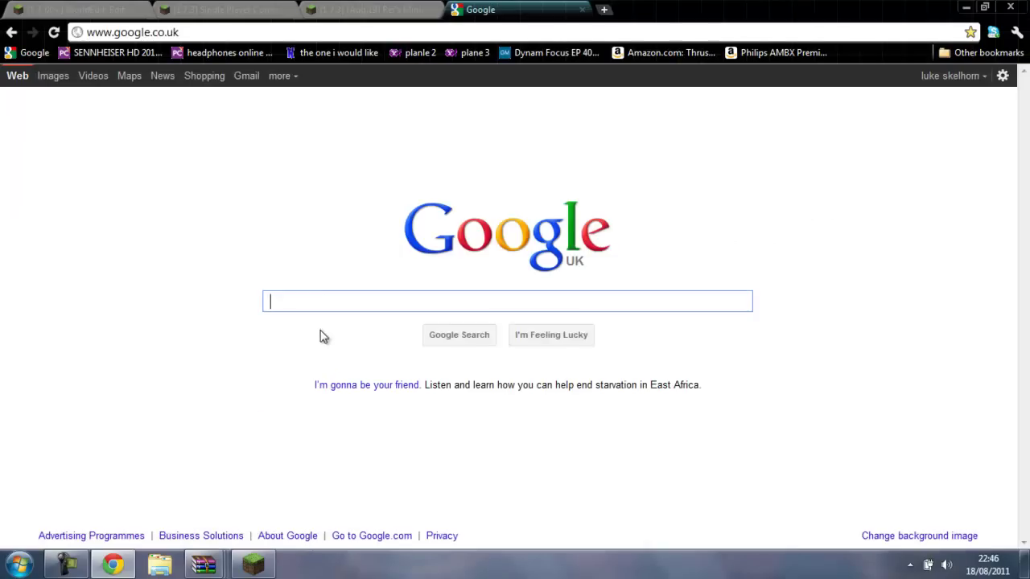
text(zan)
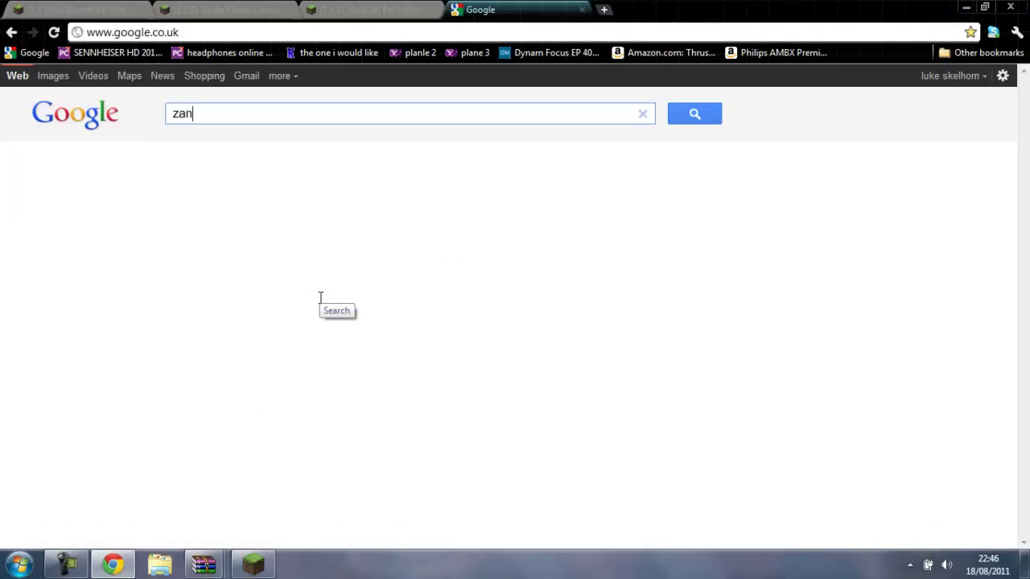
text( min)
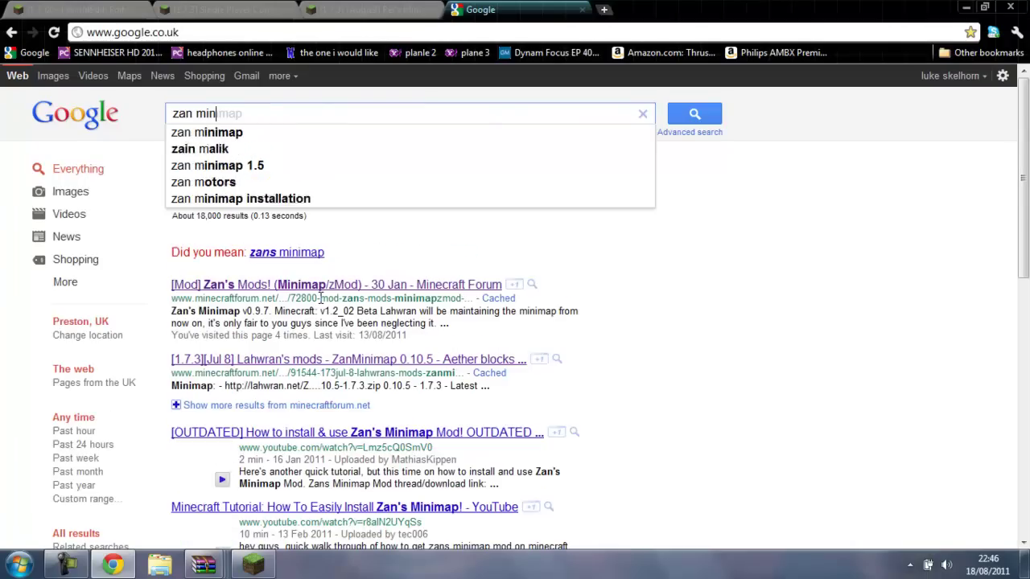
click(288, 287)
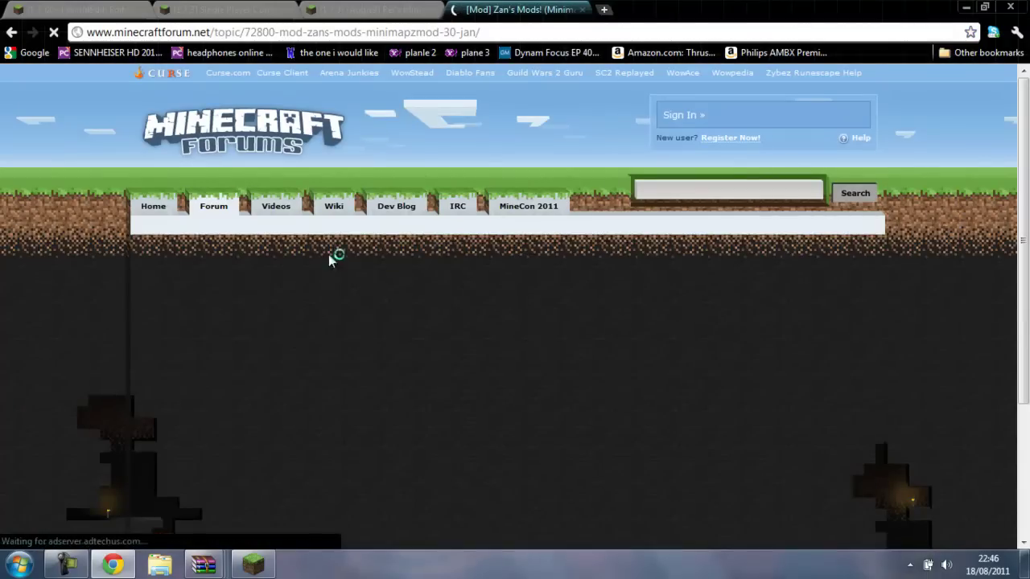
Follow the ZanMinimap link and expand the Worldedit Client-side Interface 0.0.7 spoiler's details and links
scroll(46, 364, down, 3)
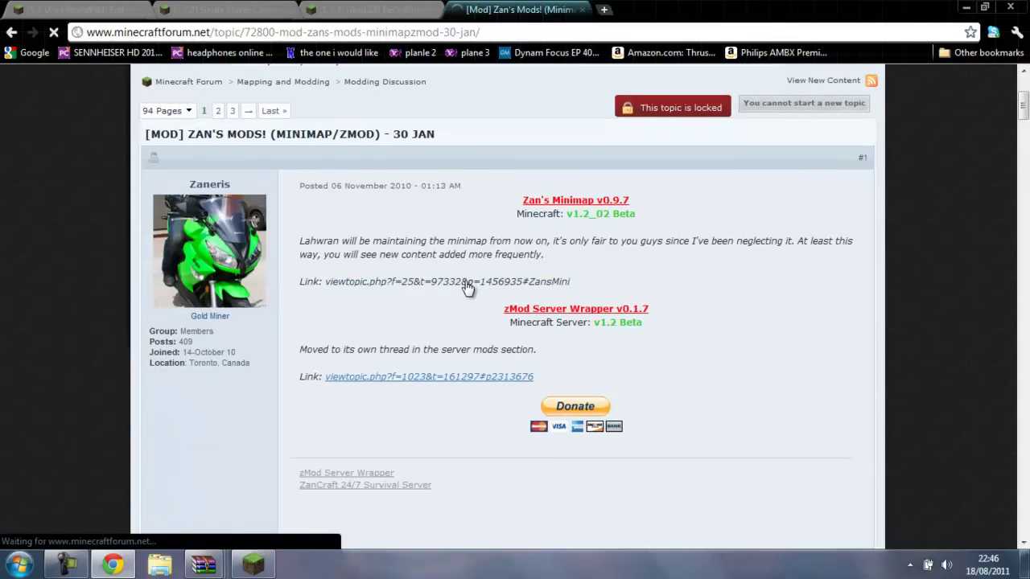
click(460, 291)
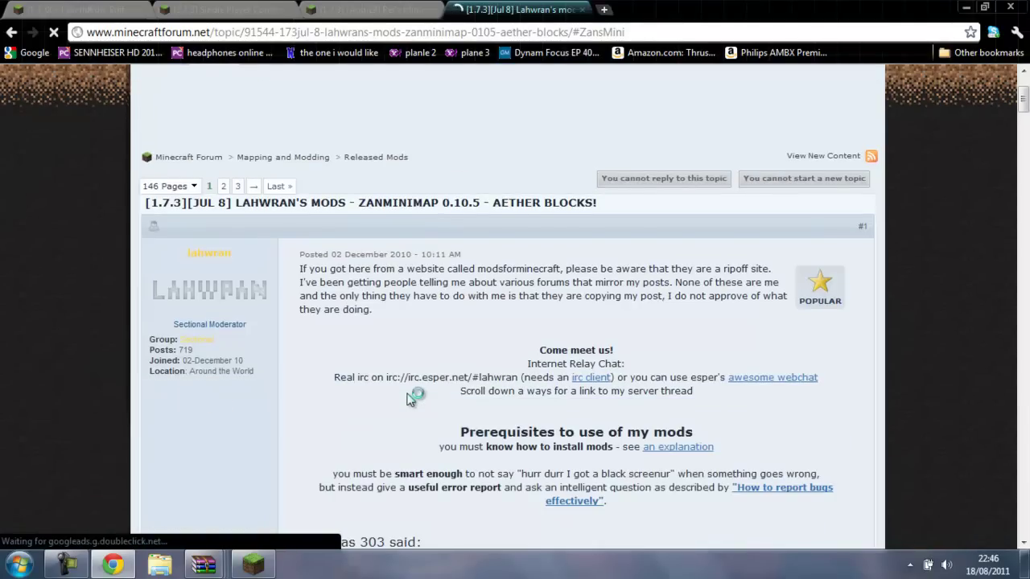
scroll(408, 393, down, 9)
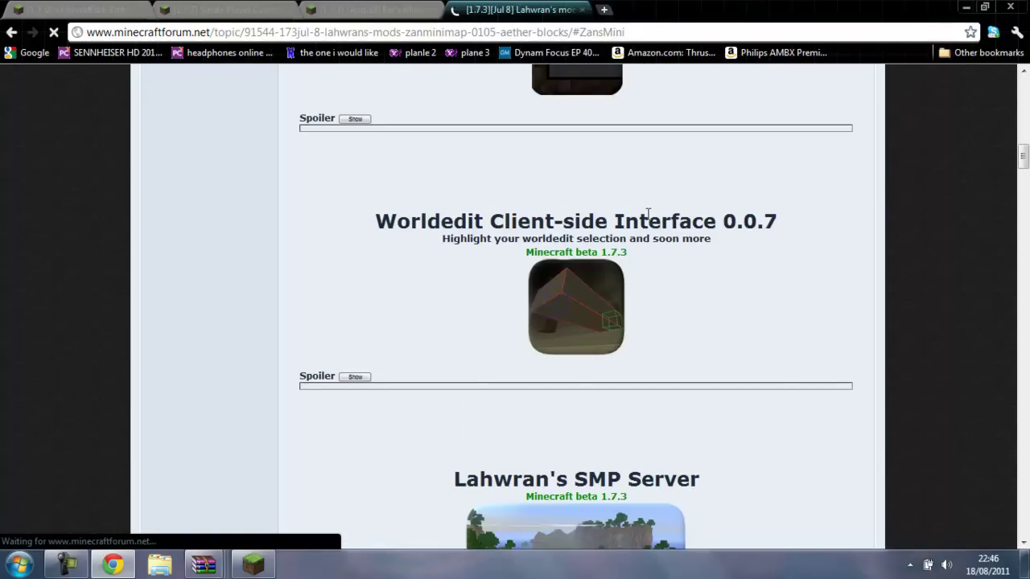
drag(759, 224, 372, 227)
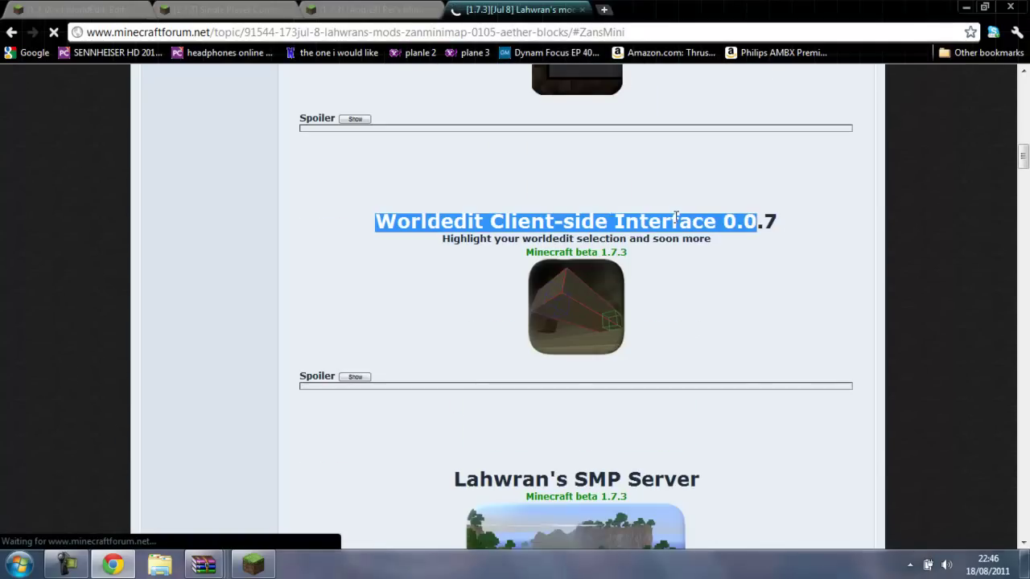
click(346, 251)
click(356, 373)
scroll(304, 312, down, 3)
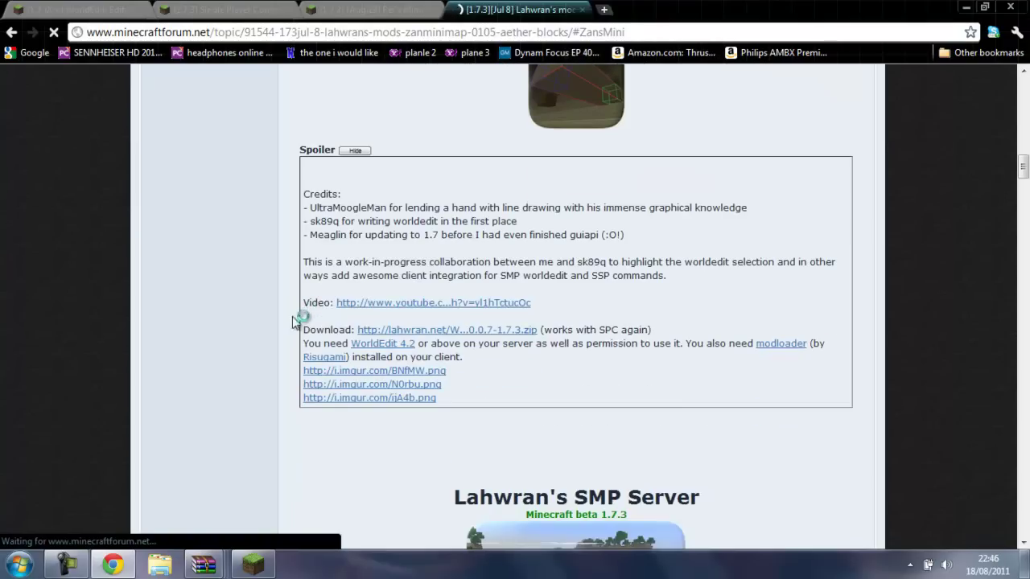
mouse_move(208, 565)
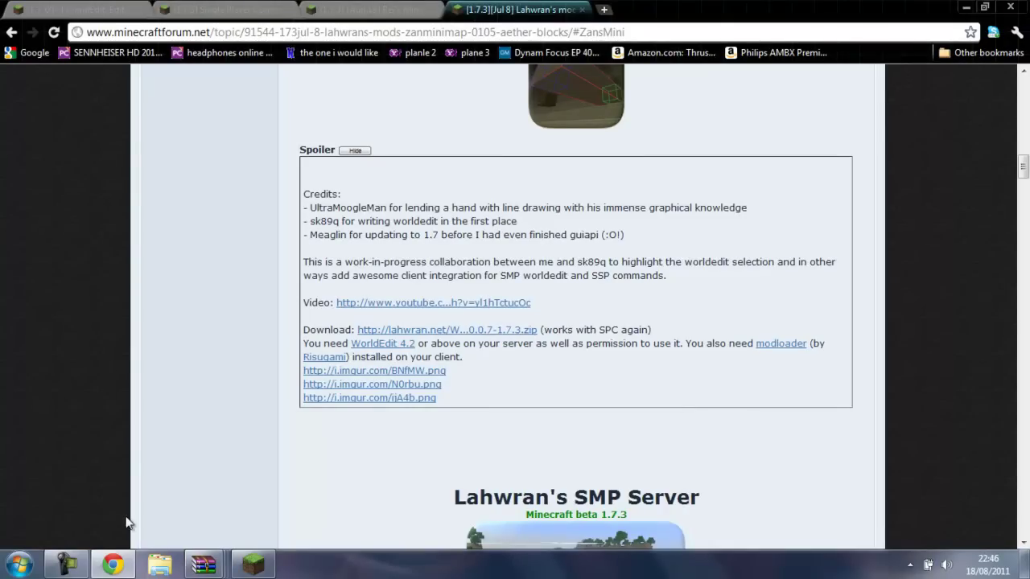
Download WorldeditCUI0.0.7-1.7.3.zip, open it in WinRAR and snap it to the right half
click(458, 335)
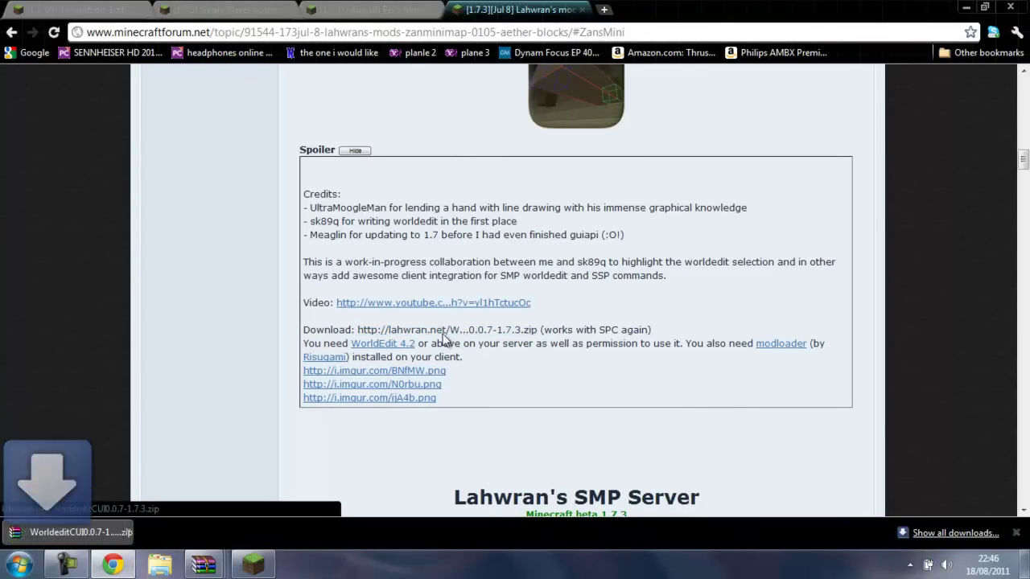
click(80, 532)
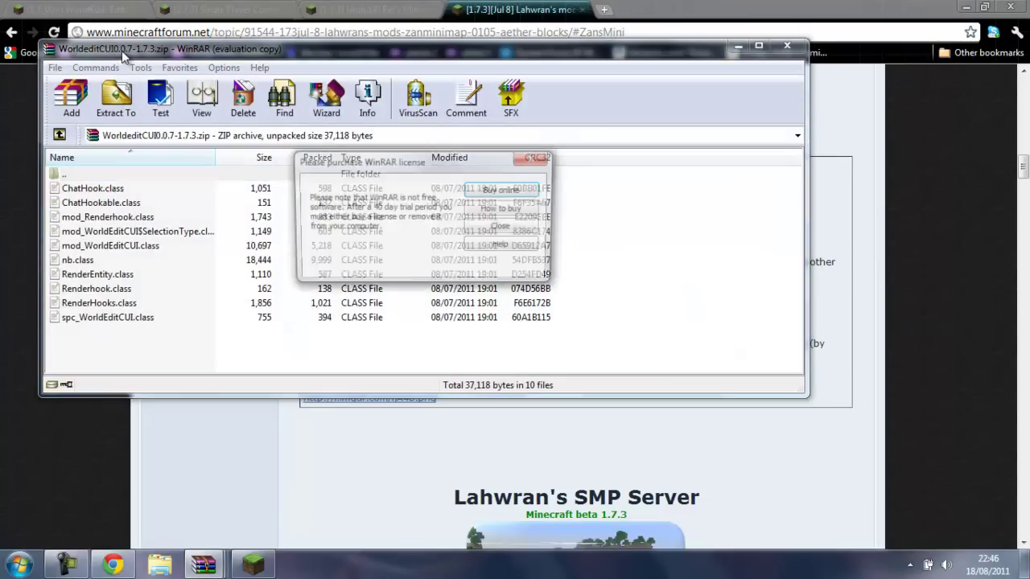
click(503, 227)
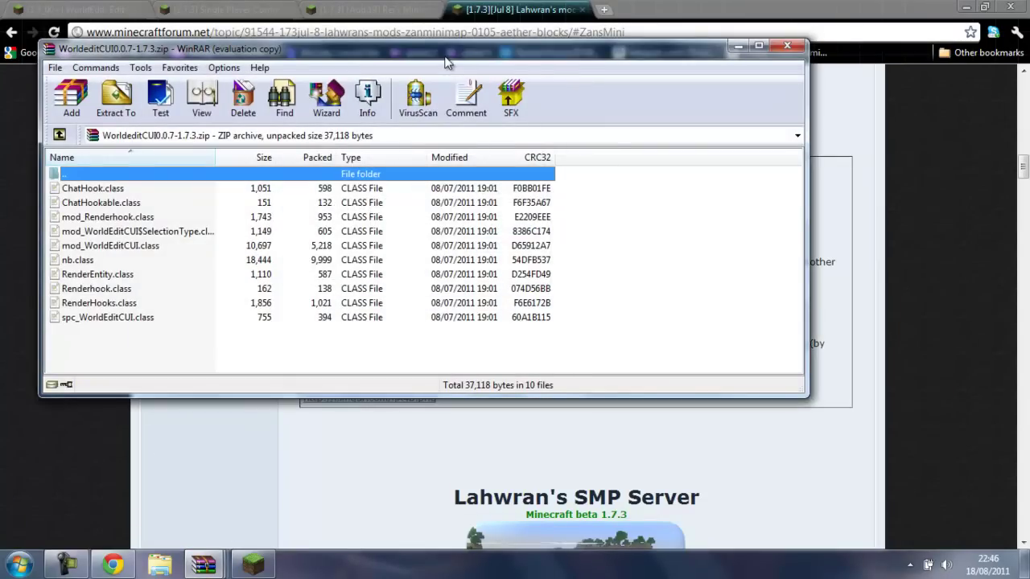
key(super+Right)
key(alt+Tab)
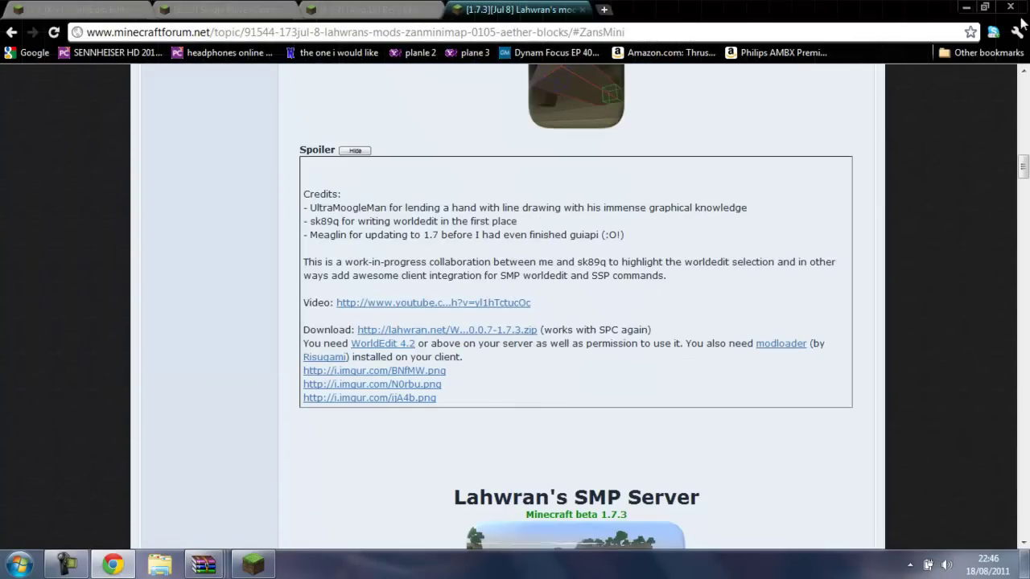
Minimize Chrome and move the Minecraft window beside the archive
click(966, 7)
click(421, 91)
mouse_move(421, 91)
mouse_down()
mouse_move(275, 23)
mouse_move(344, 70)
mouse_up()
Check the Singleplayer, Multiplayer and Texture Packs screens, returning to the main menu each time
click(435, 241)
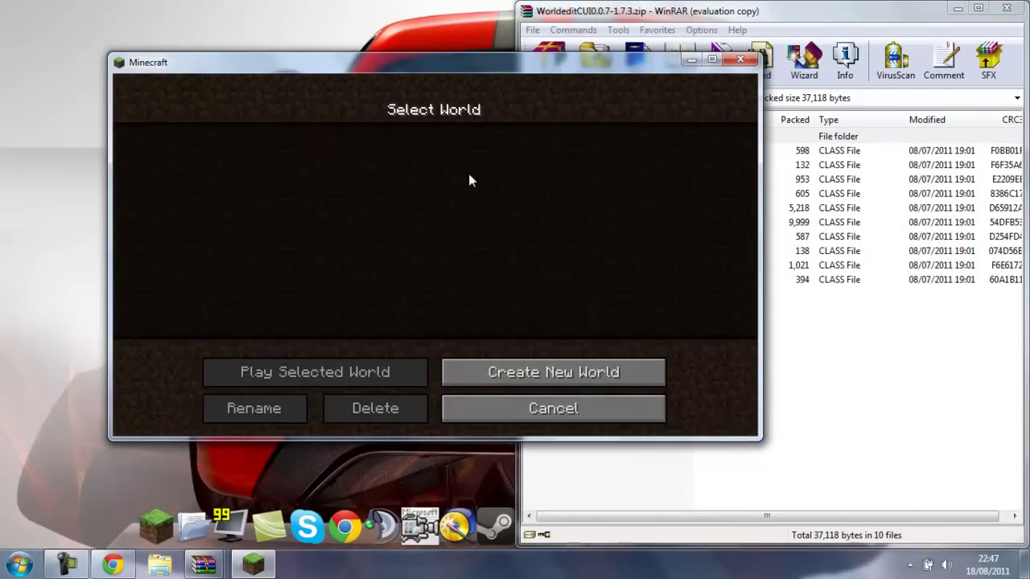
click(574, 410)
click(476, 297)
click(495, 369)
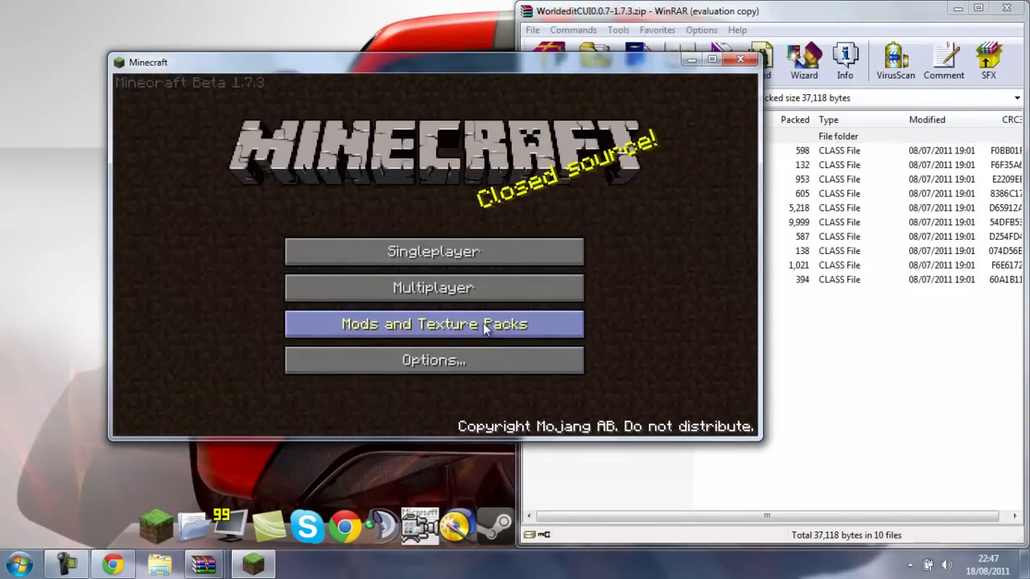
click(488, 323)
click(511, 377)
Search %appdata% from the Start menu to open the Roaming folder, then minimize it
click(19, 563)
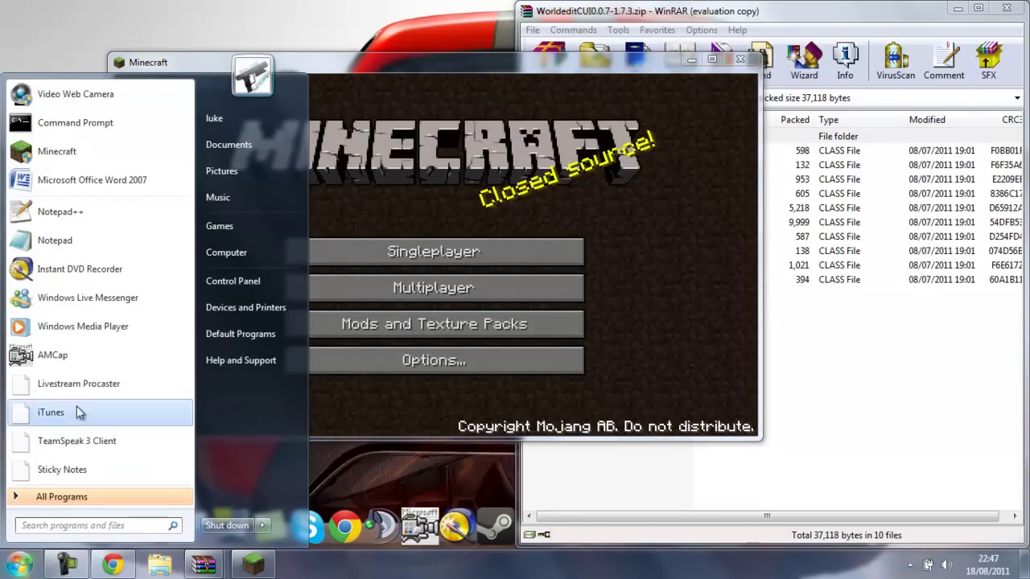
click(112, 523)
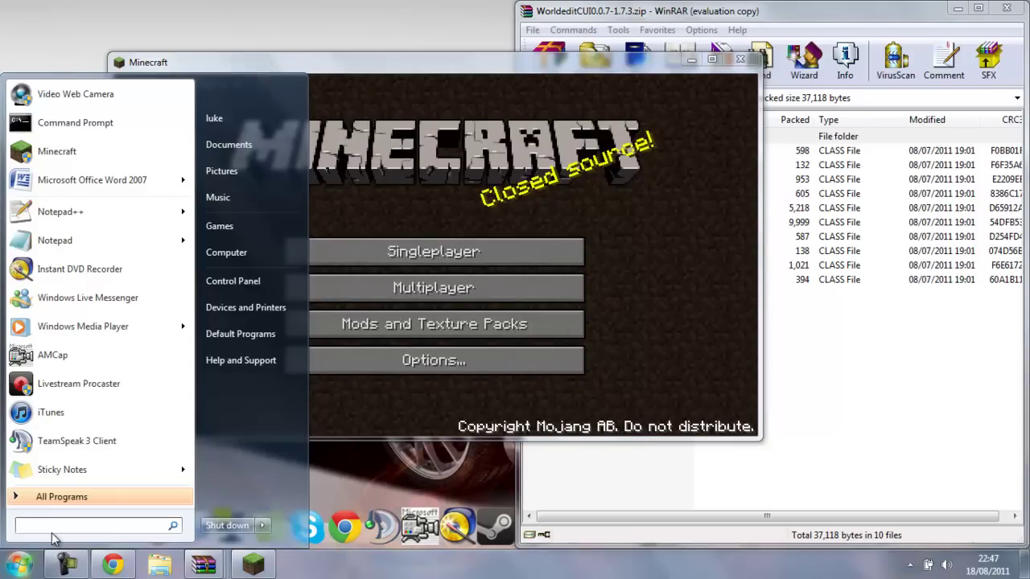
text(%appdata)
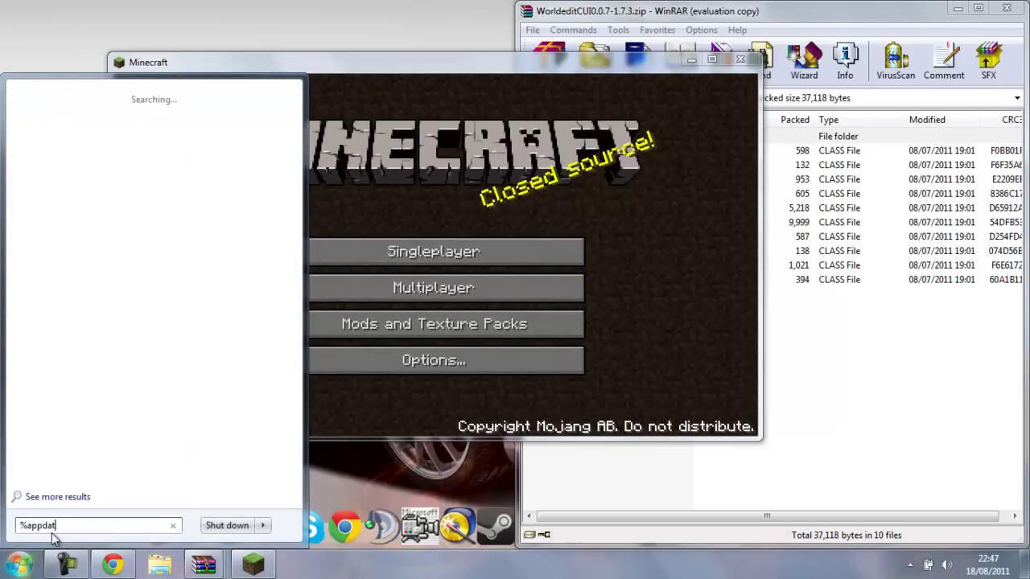
text(%)
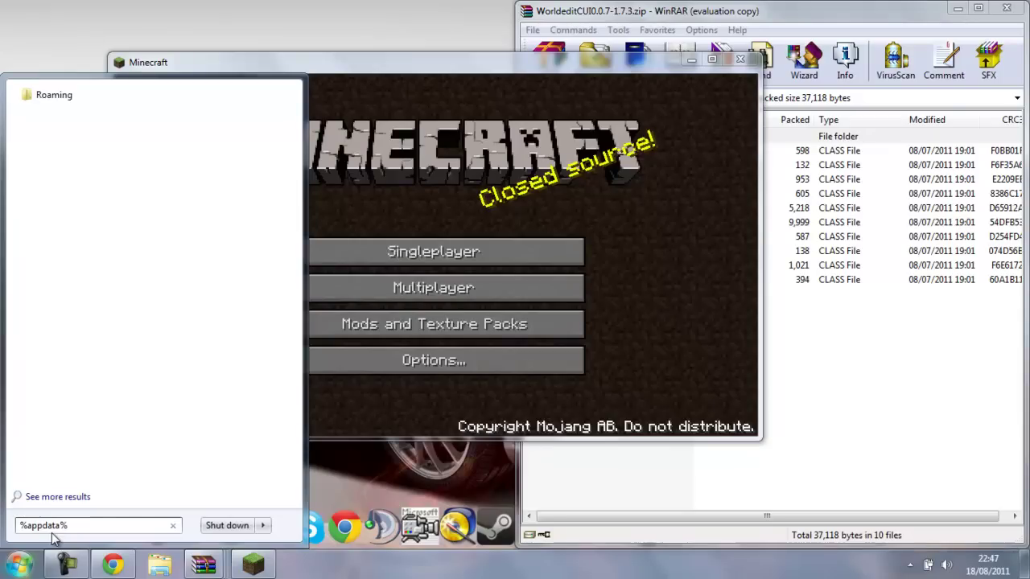
key(Return)
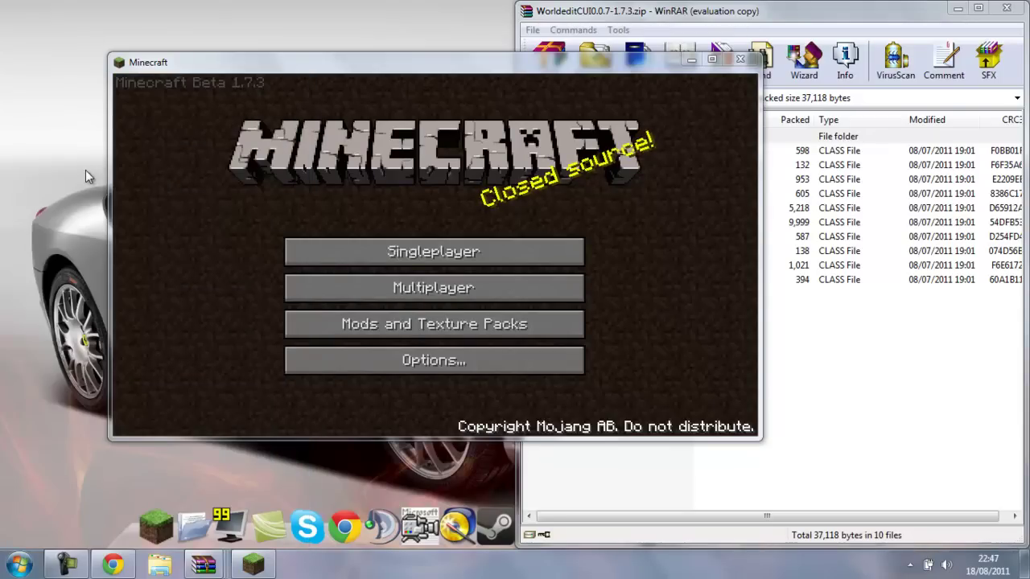
mouse_move(550, 56)
mouse_down()
mouse_move(580, 97)
mouse_move(675, 127)
mouse_up()
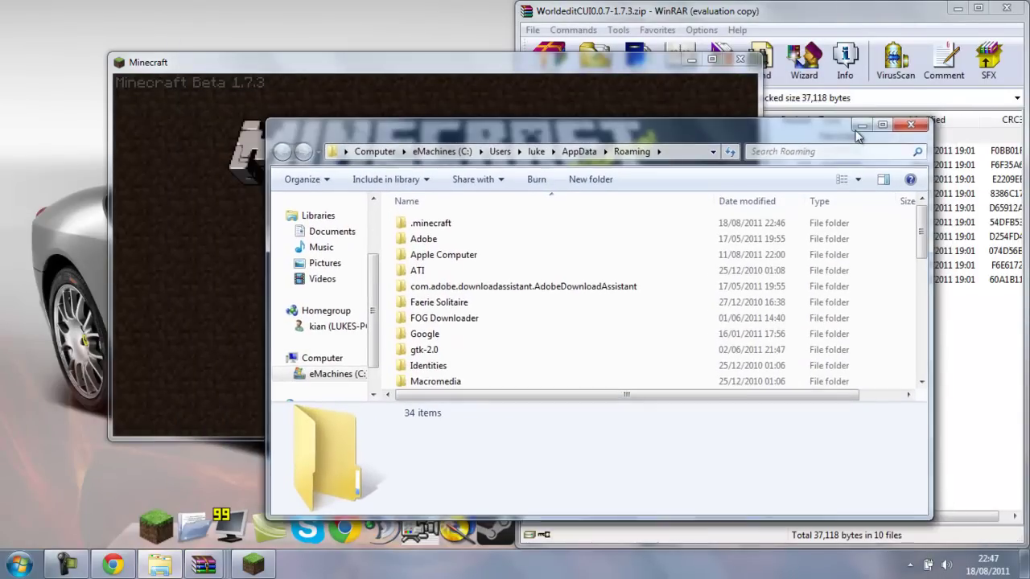
click(872, 107)
Maximize Minecraft and open the texturepacks folder from the Texture Packs screen
double_click(523, 72)
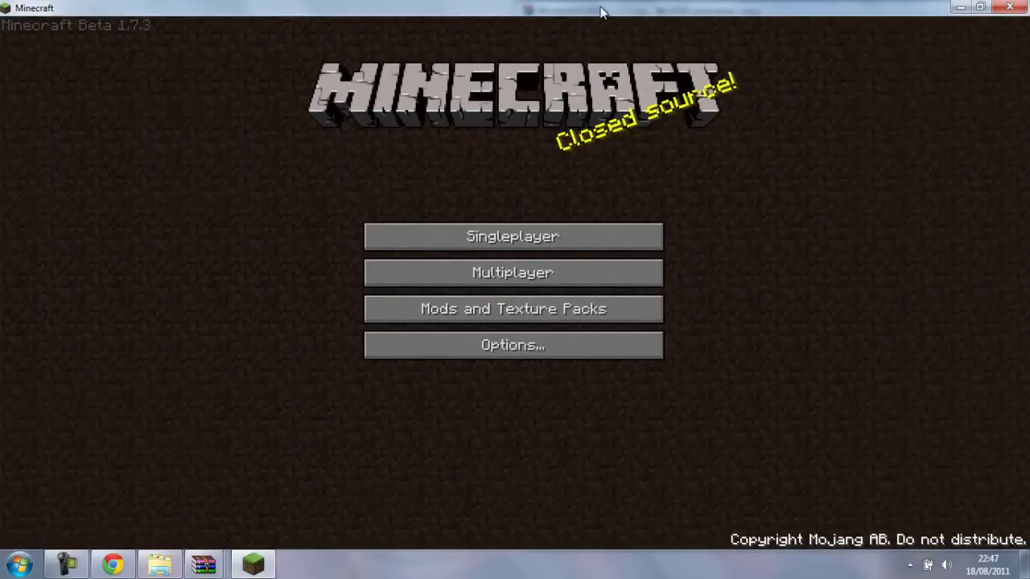
drag(602, 8, 595, 64)
double_click(595, 64)
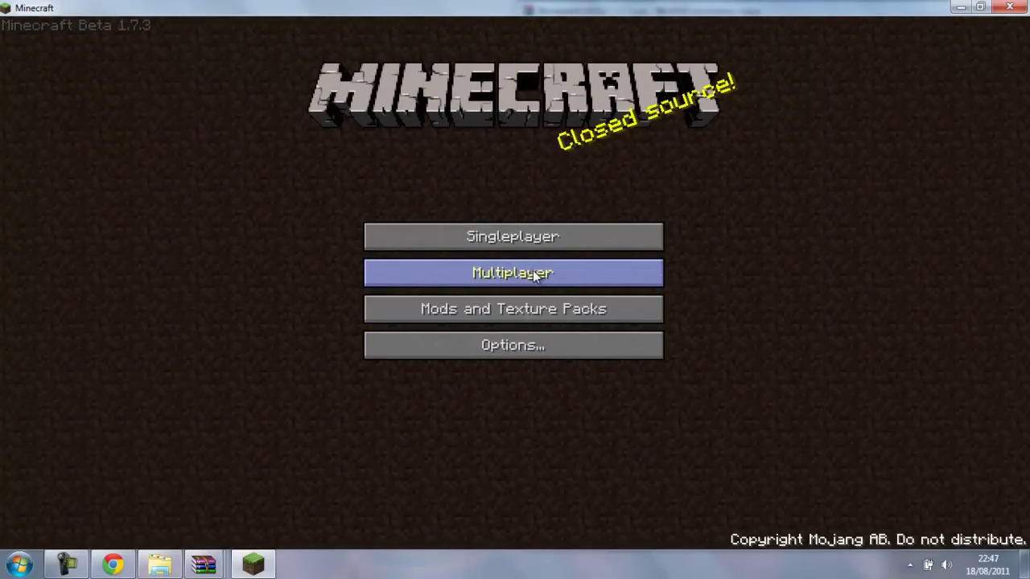
click(519, 317)
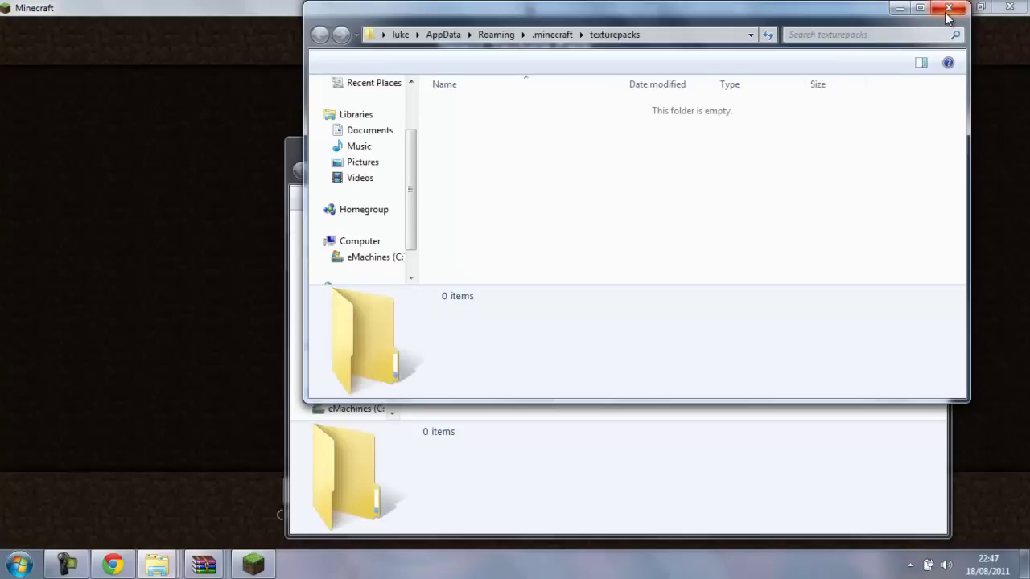
click(949, 8)
Go up to the .minecraft folder and close the Minecraft game window
drag(587, 171, 556, 83)
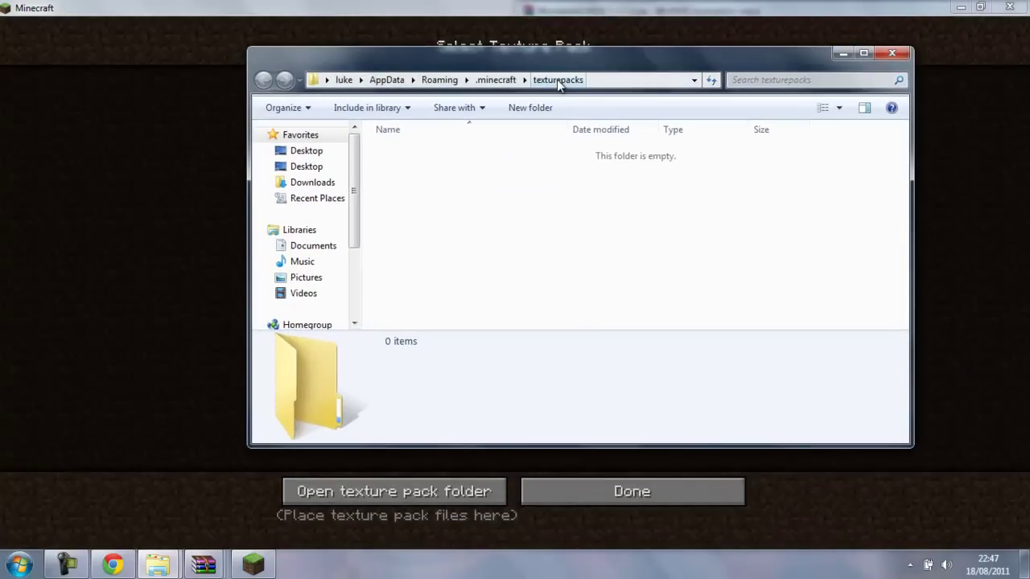
click(495, 80)
mouse_move(412, 281)
mouse_down()
mouse_move(413, 151)
mouse_move(415, 184)
mouse_up()
click(853, 161)
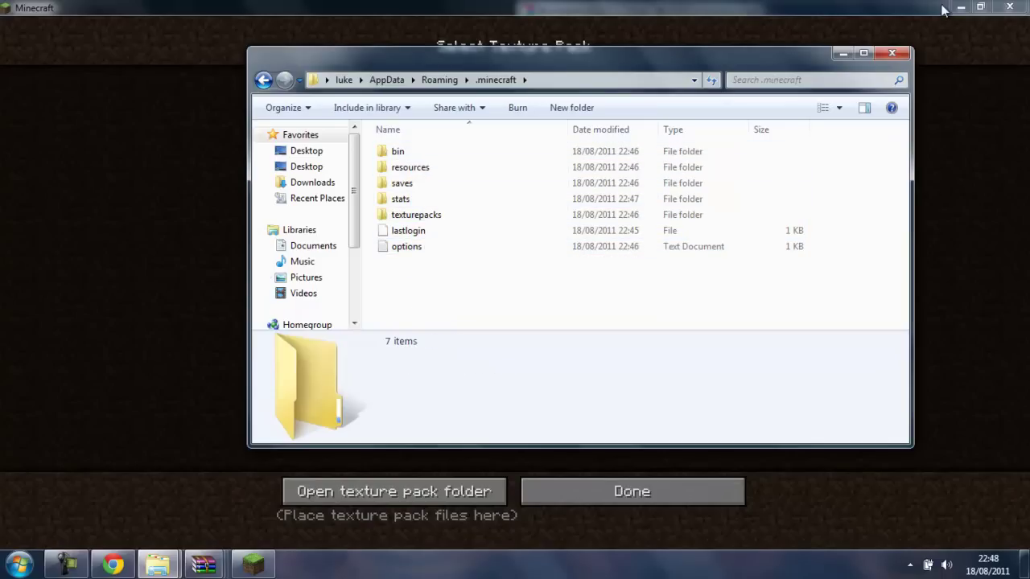
click(1011, 8)
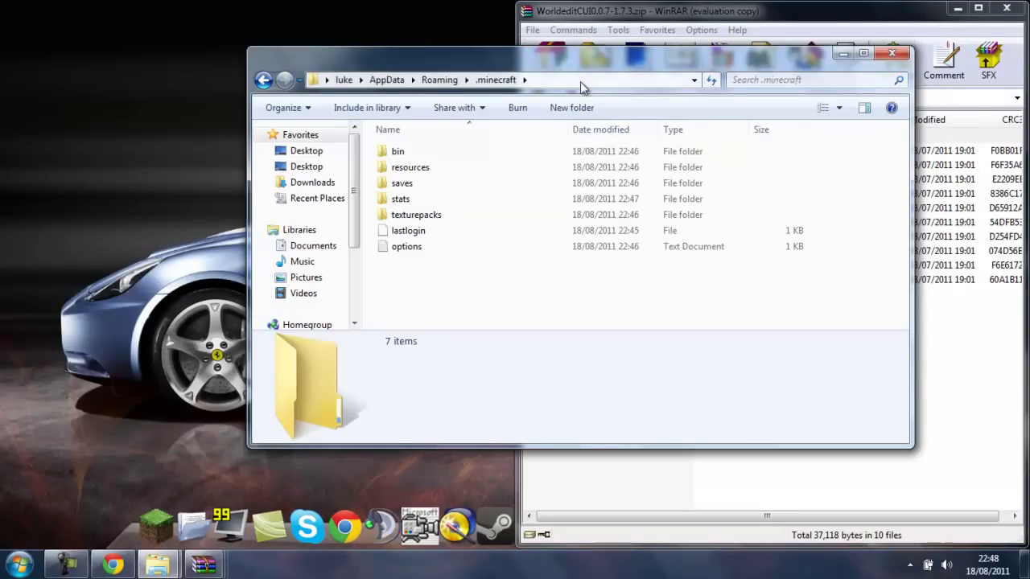
Place the Roaming window on the left half and open .minecraft\bin, selecting minecraft.jar
mouse_move(558, 57)
mouse_down()
mouse_move(558, 117)
mouse_move(558, 40)
mouse_up()
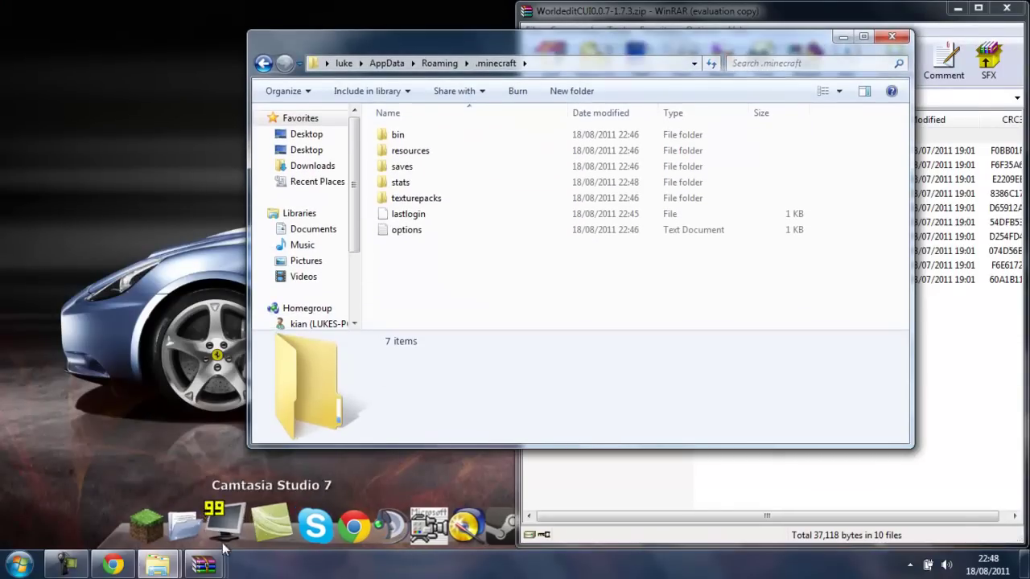
mouse_move(183, 569)
click(337, 440)
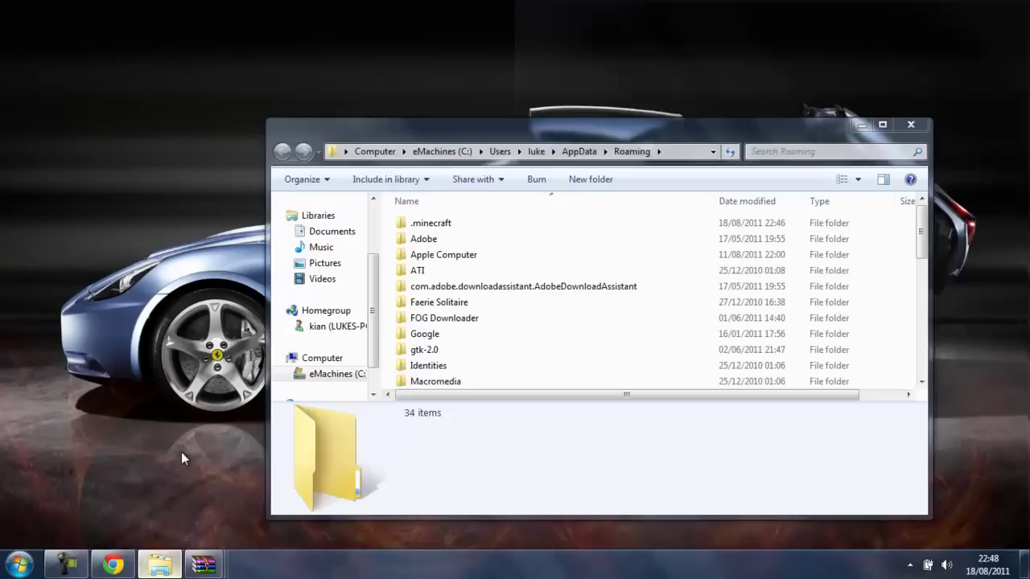
click(181, 451)
mouse_move(543, 117)
mouse_down()
mouse_move(143, 35)
mouse_move(0, 40)
mouse_up()
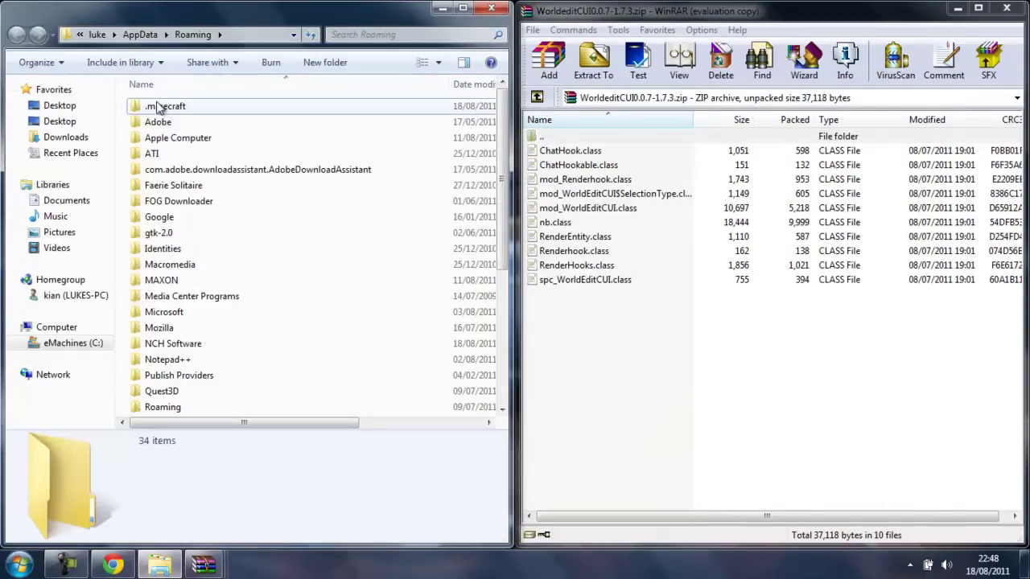
double_click(164, 111)
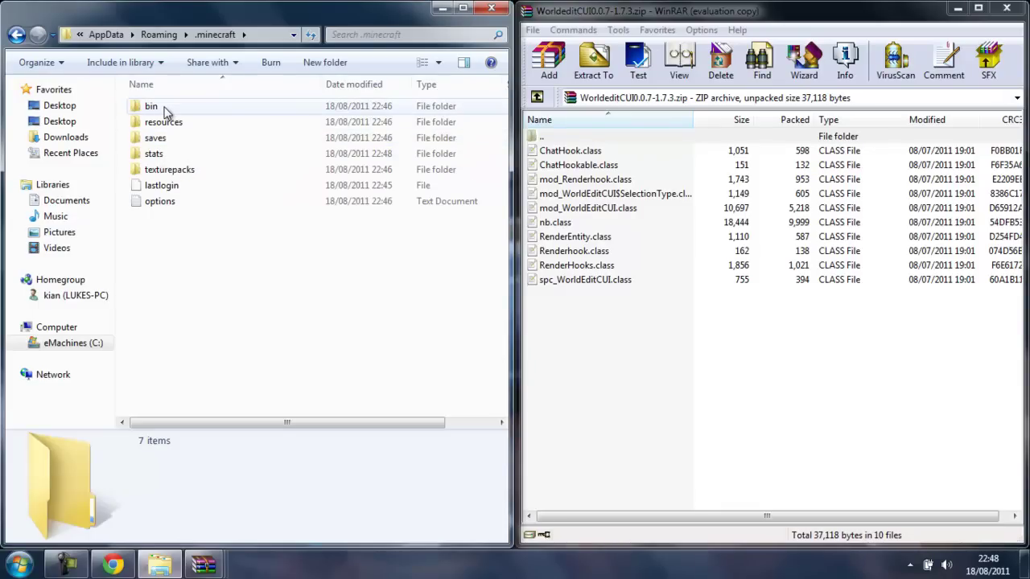
double_click(165, 111)
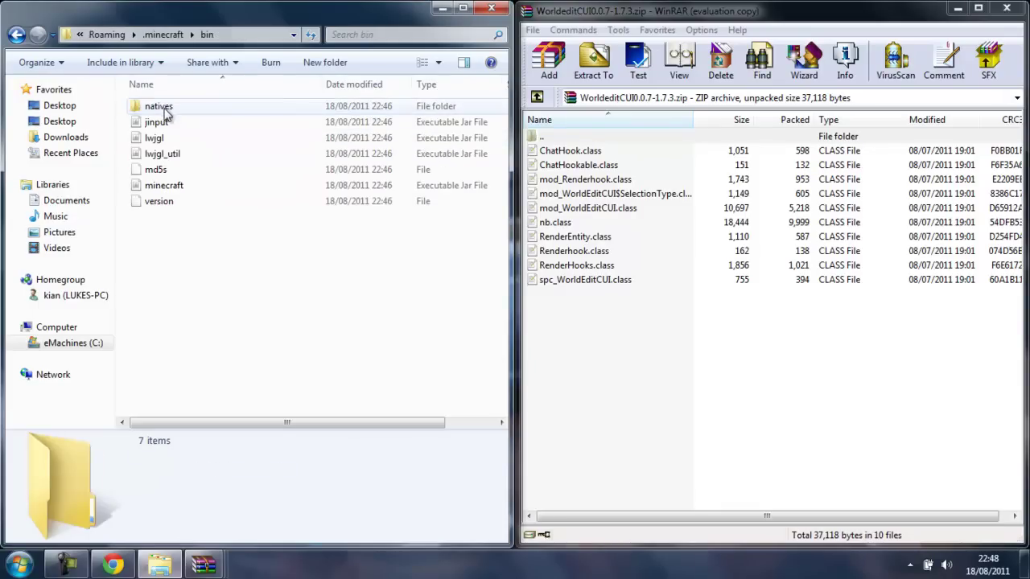
click(182, 185)
Inspect the class files in the ModLoader (1).zip archive
mouse_move(214, 570)
click(108, 455)
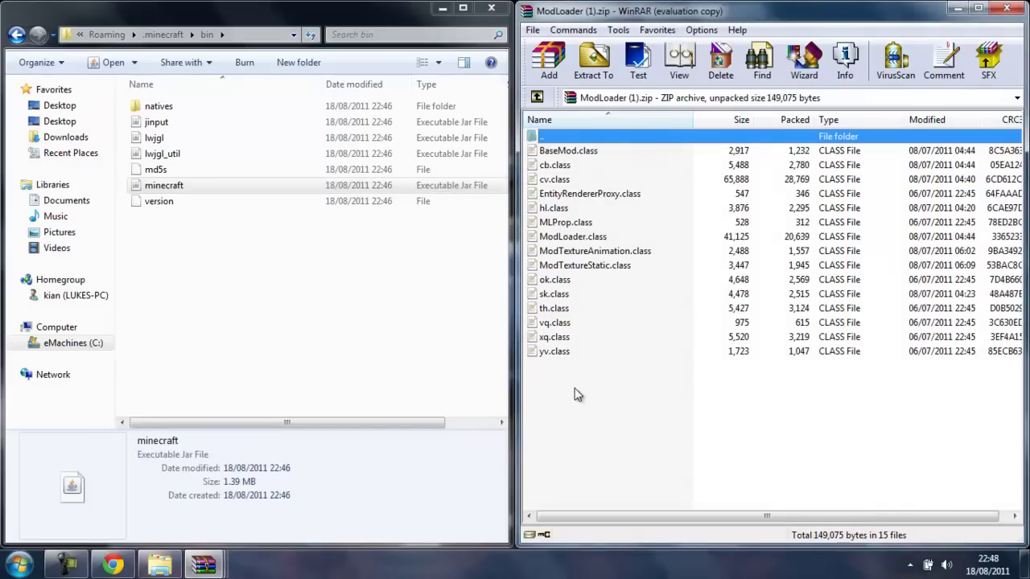
drag(570, 406, 579, 173)
click(548, 391)
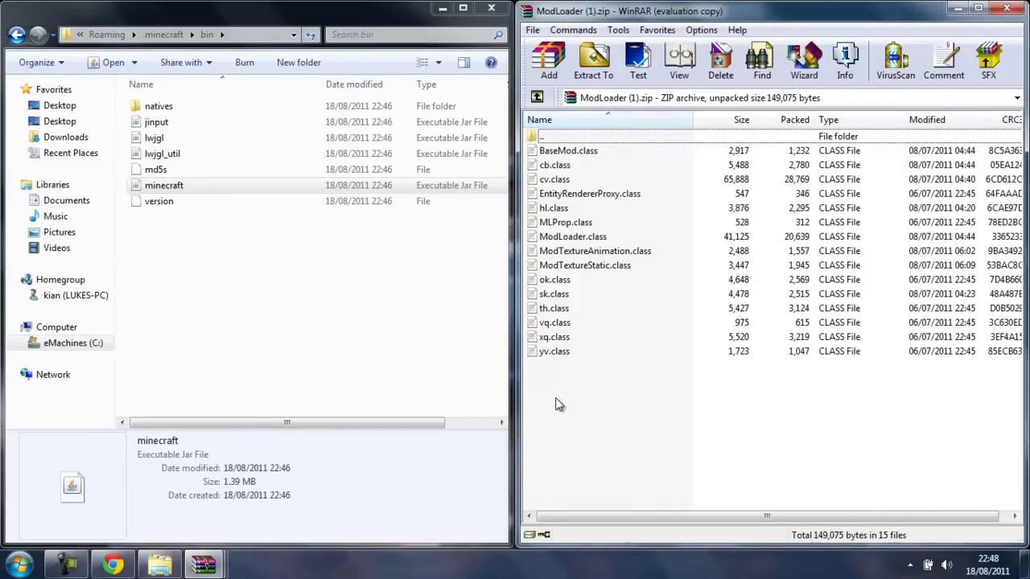
Open minecraft.jar with WinRAR and fit its window to the left half
right_click(182, 187)
mouse_move(254, 275)
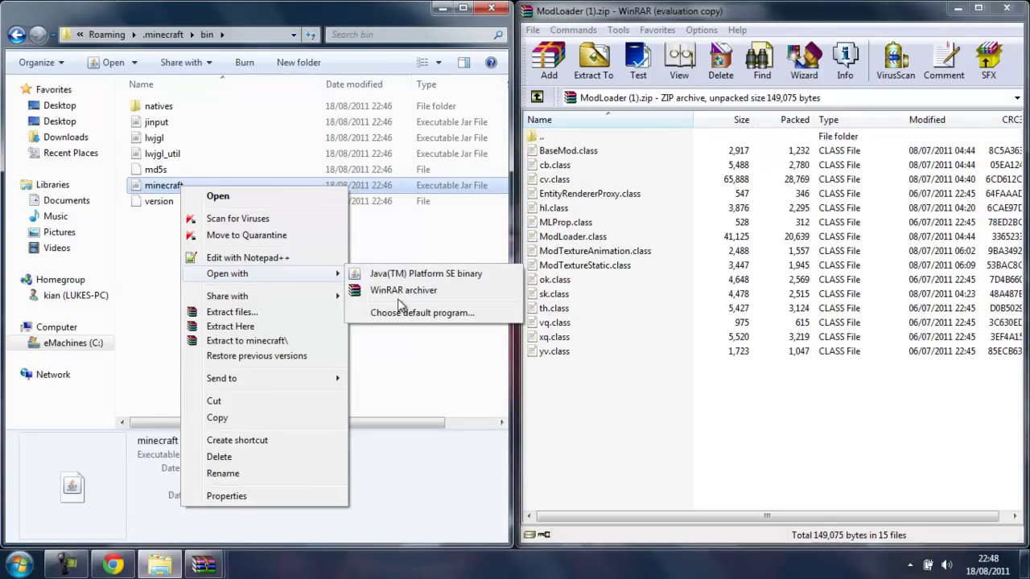
click(424, 294)
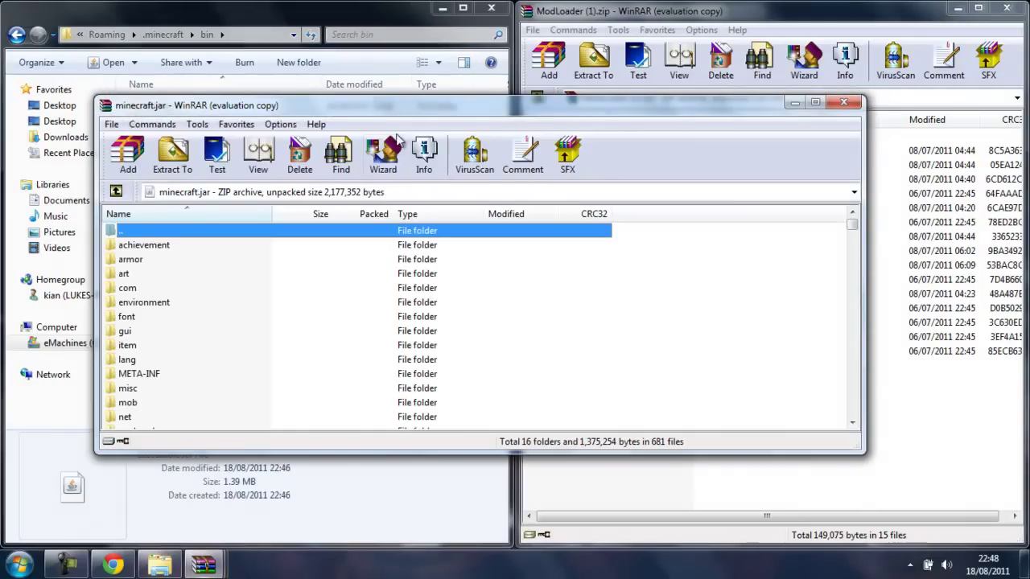
drag(448, 113, 4, 145)
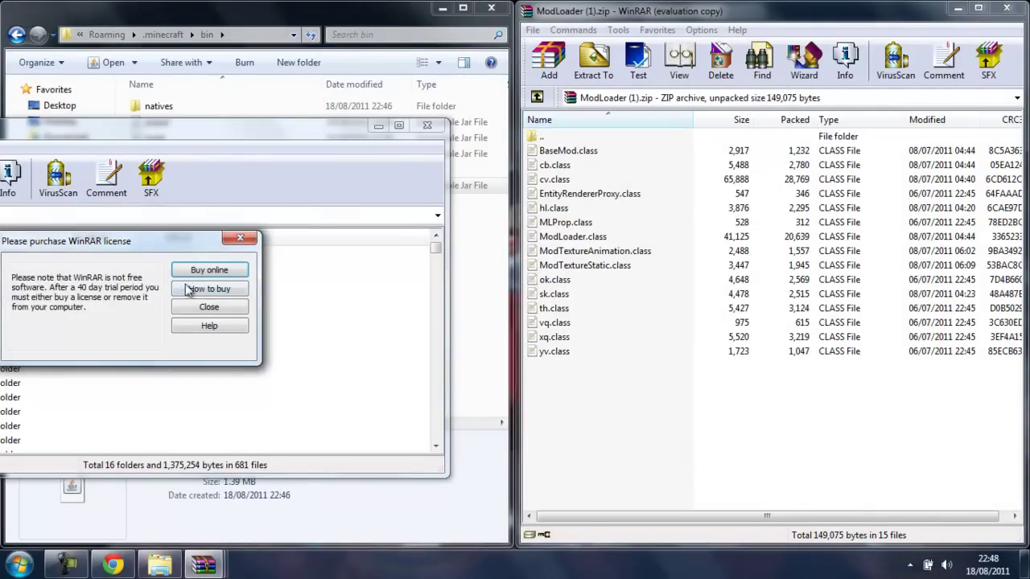
click(208, 306)
mouse_move(508, 113)
mouse_down()
mouse_move(1, 57)
mouse_move(2, 81)
mouse_up()
Delete the META-INF folder from minecraft.jar
click(58, 281)
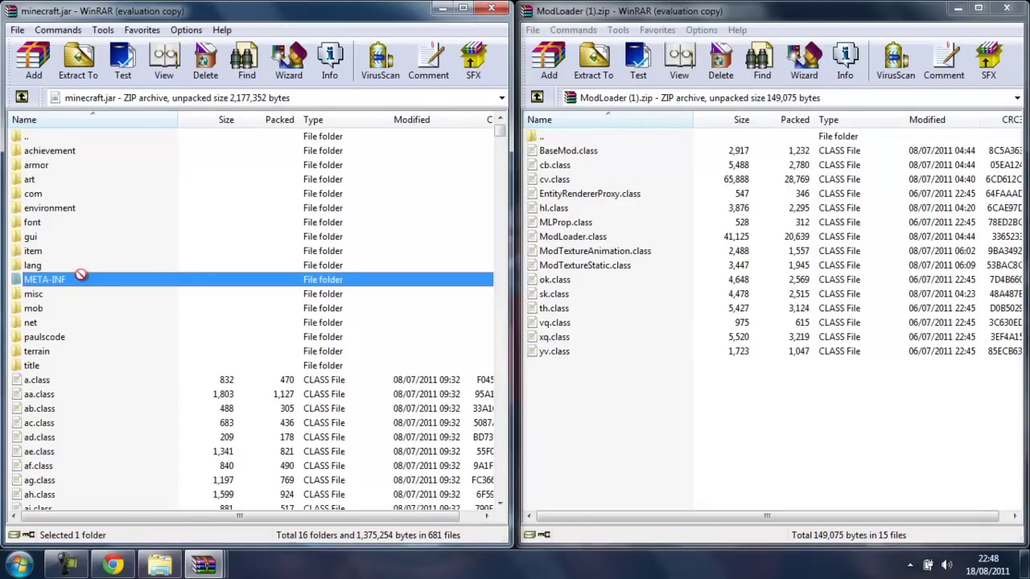
double_click(61, 286)
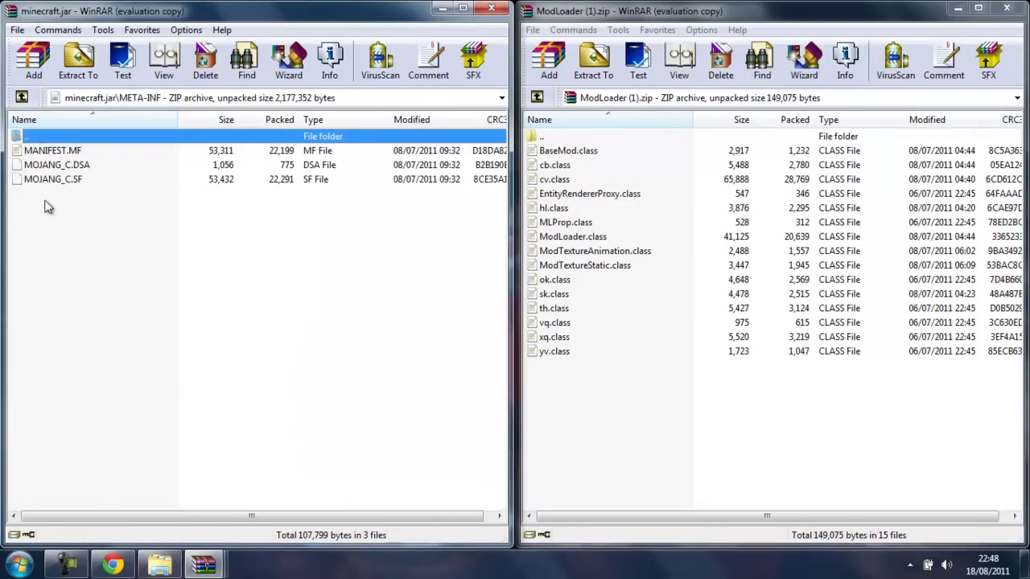
double_click(38, 135)
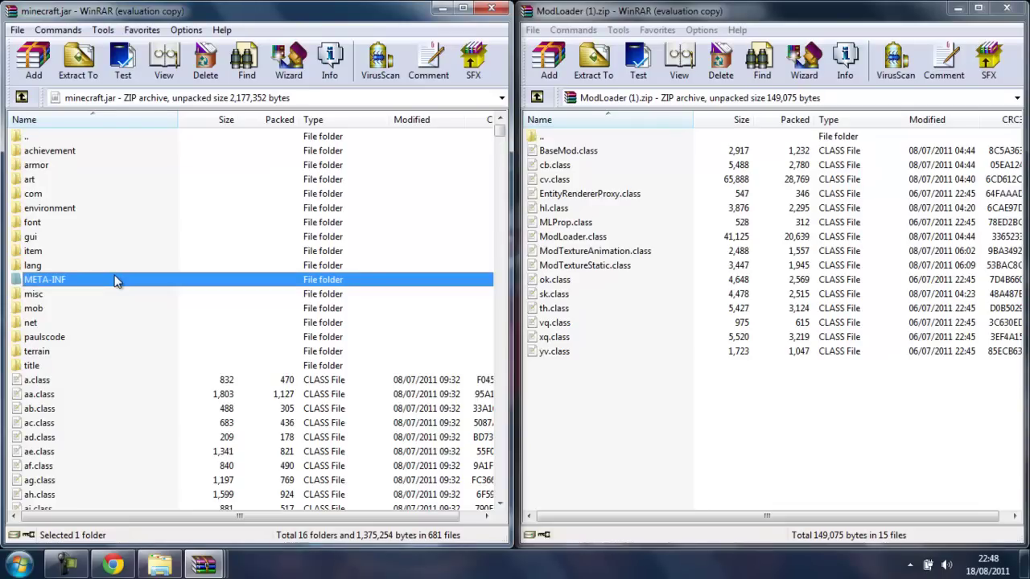
key(Delete)
key(Return)
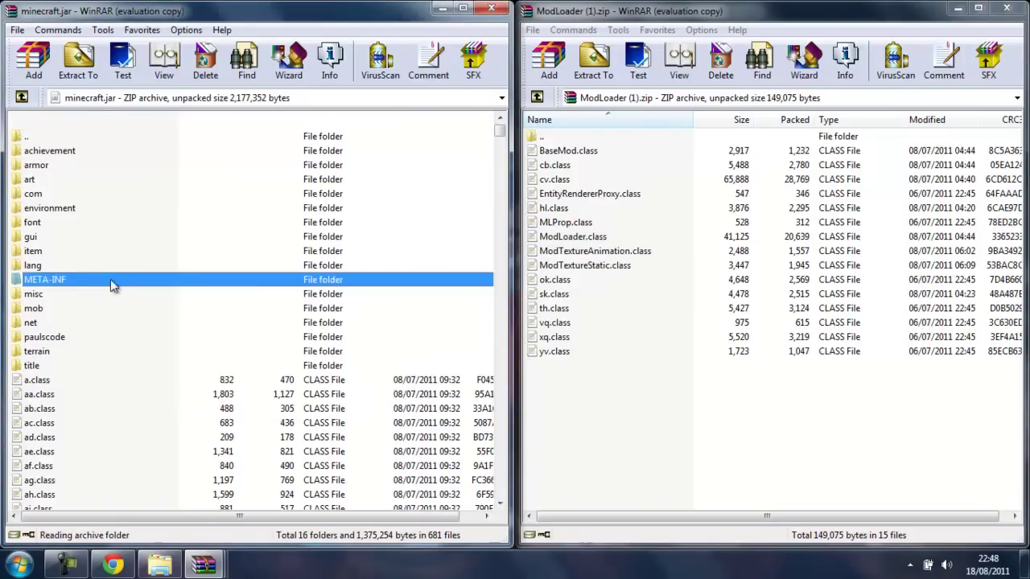
Add all ModLoader files into minecraft.jar and close the ModLoader archive
mouse_move(547, 389)
mouse_down()
mouse_move(582, 156)
mouse_move(576, 197)
mouse_up()
drag(223, 473, 240, 468)
click(251, 404)
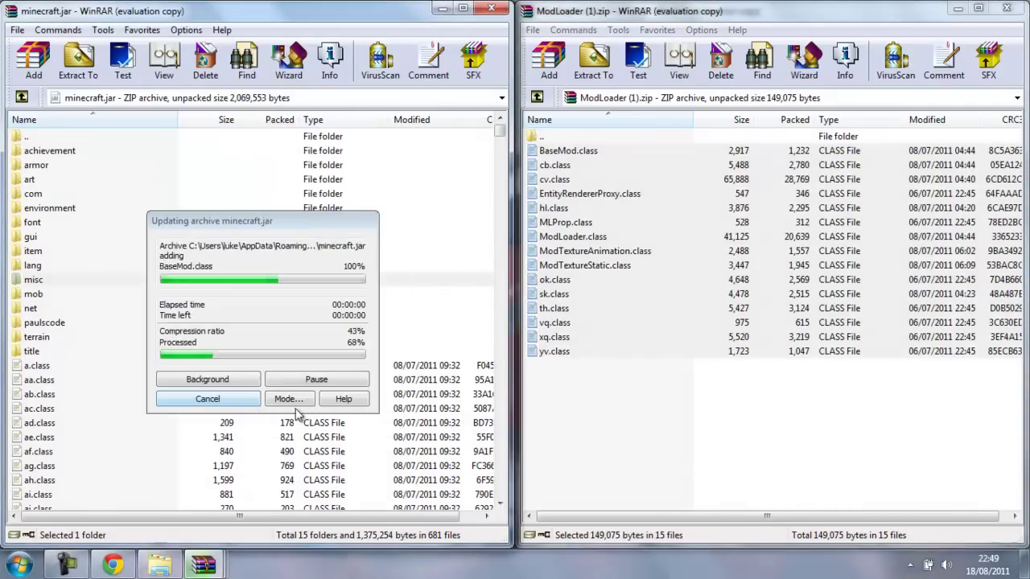
click(1002, 8)
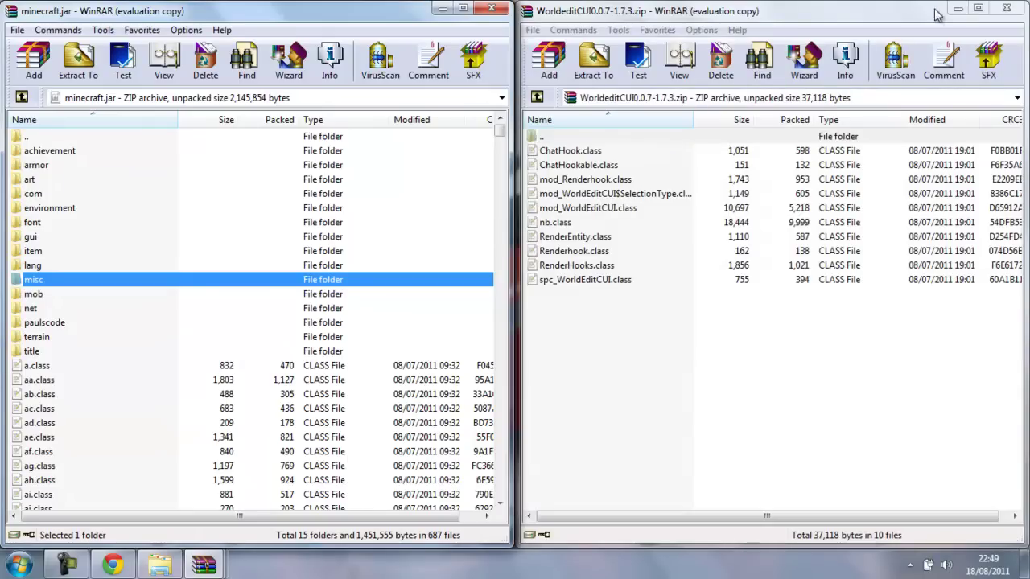
Add the 22 SinglePlayerCommands files, dc.class through WorldEditPlugin.class, into minecraft.jar
click(954, 11)
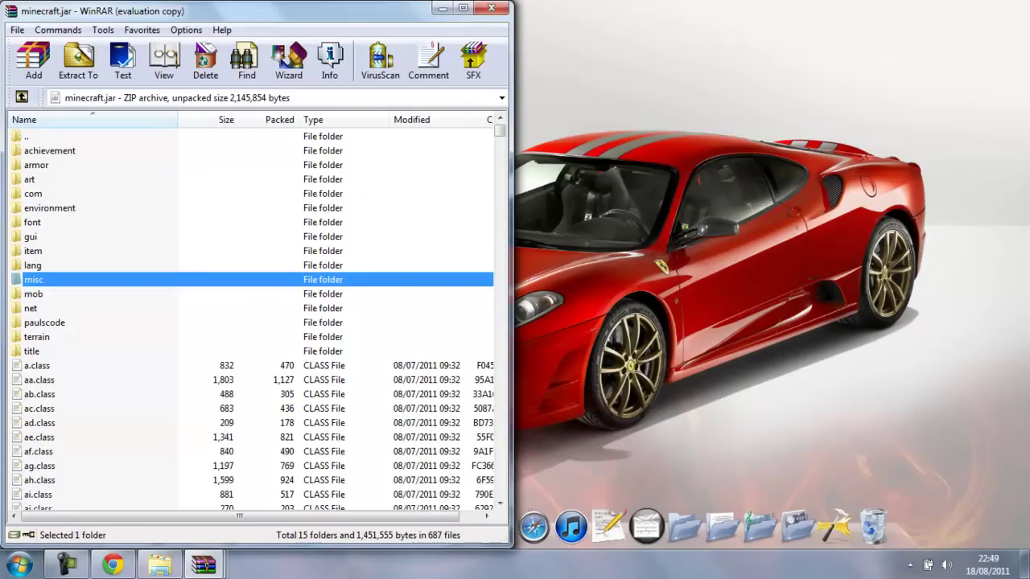
mouse_move(190, 570)
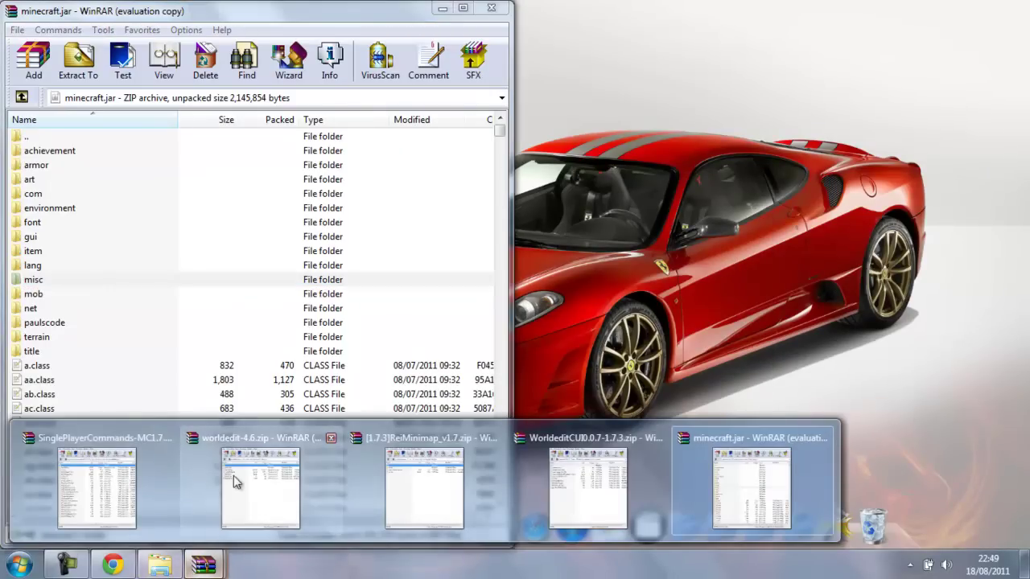
click(98, 480)
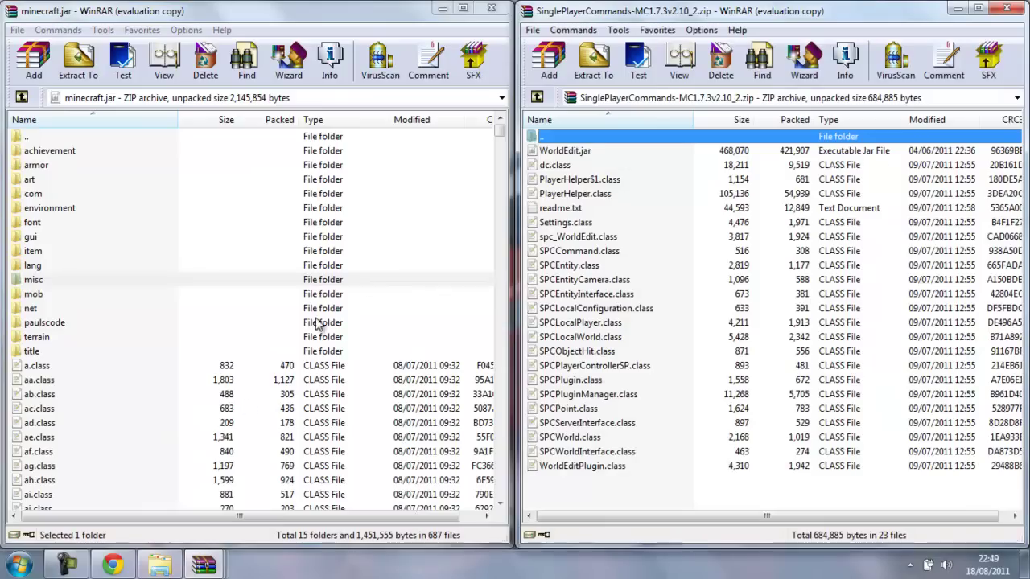
click(573, 466)
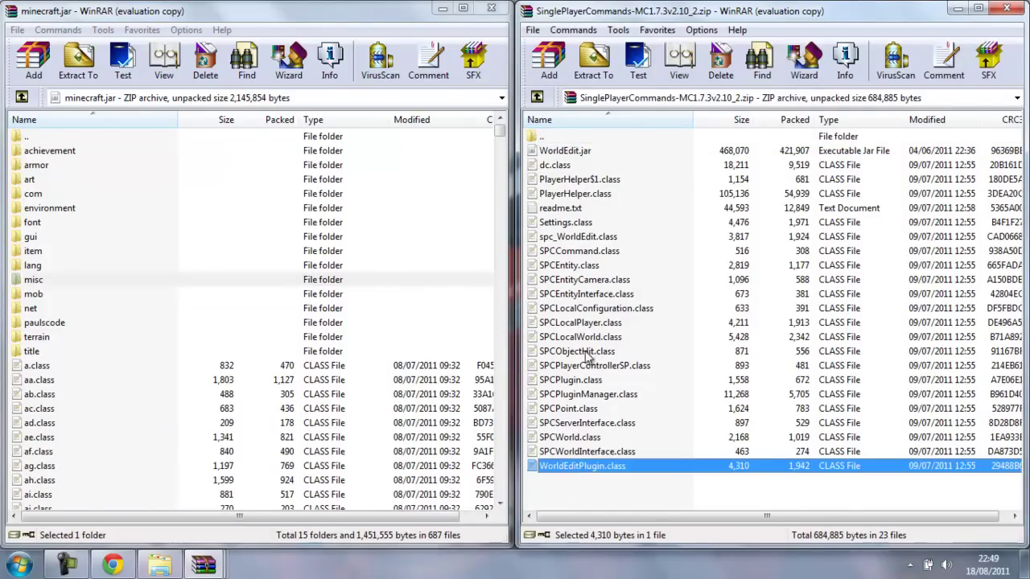
shift+click(570, 165)
mouse_move(573, 185)
mouse_down()
mouse_move(344, 415)
mouse_move(325, 453)
mouse_up()
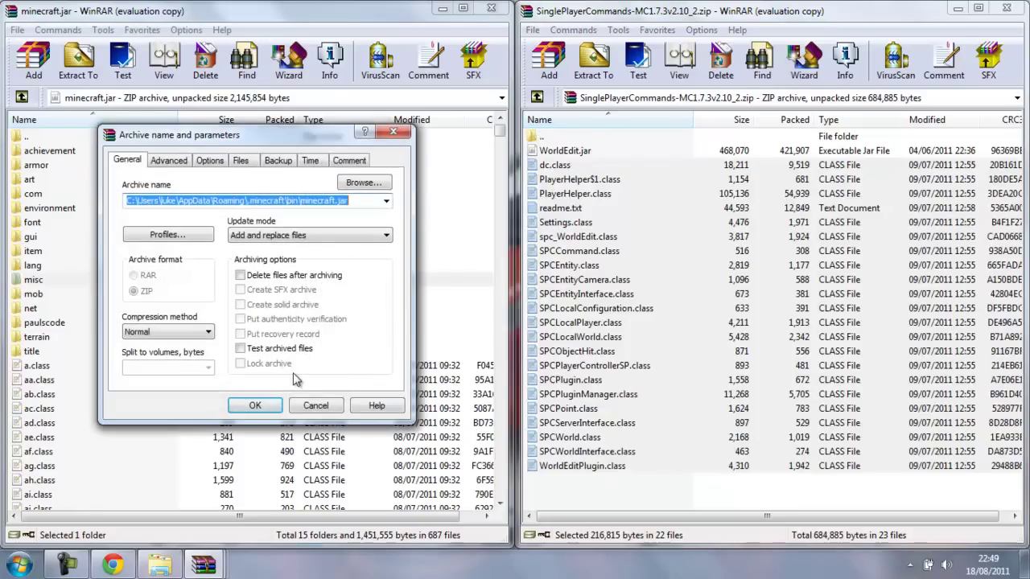
click(266, 402)
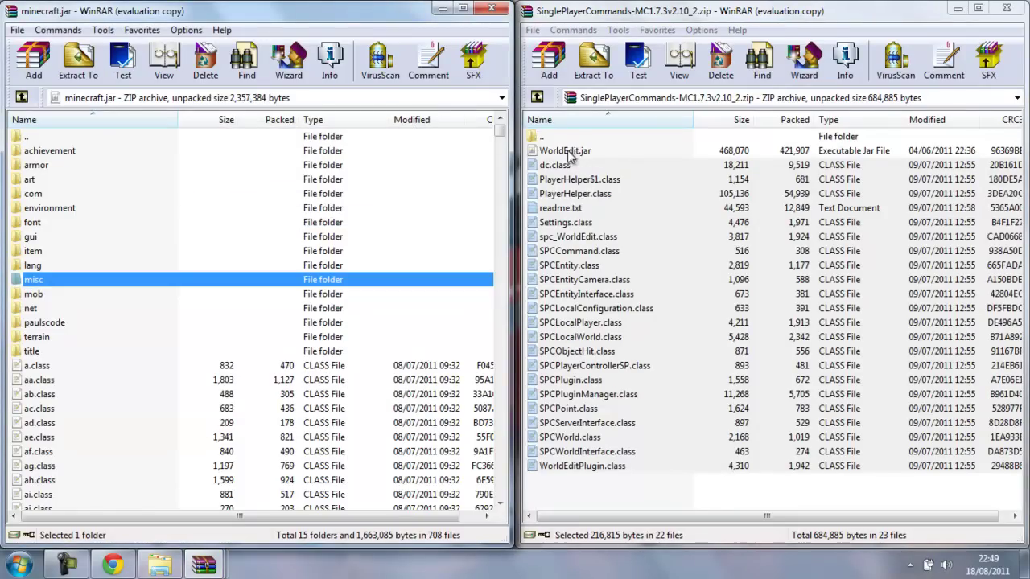
Copy WorldEdit.jar from the worldedit-4.6 archive into the .minecraft bin folder
mouse_move(213, 565)
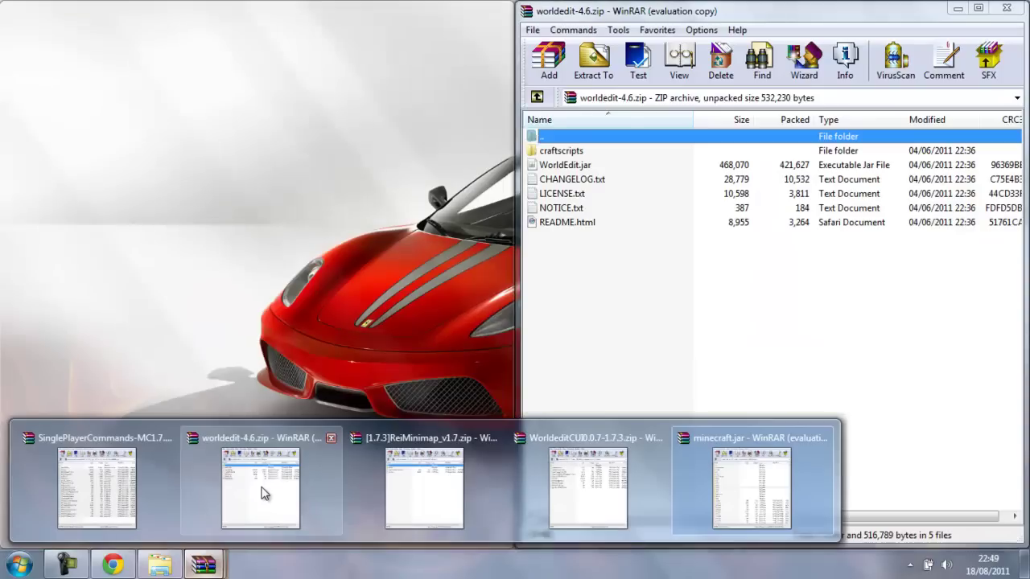
click(265, 486)
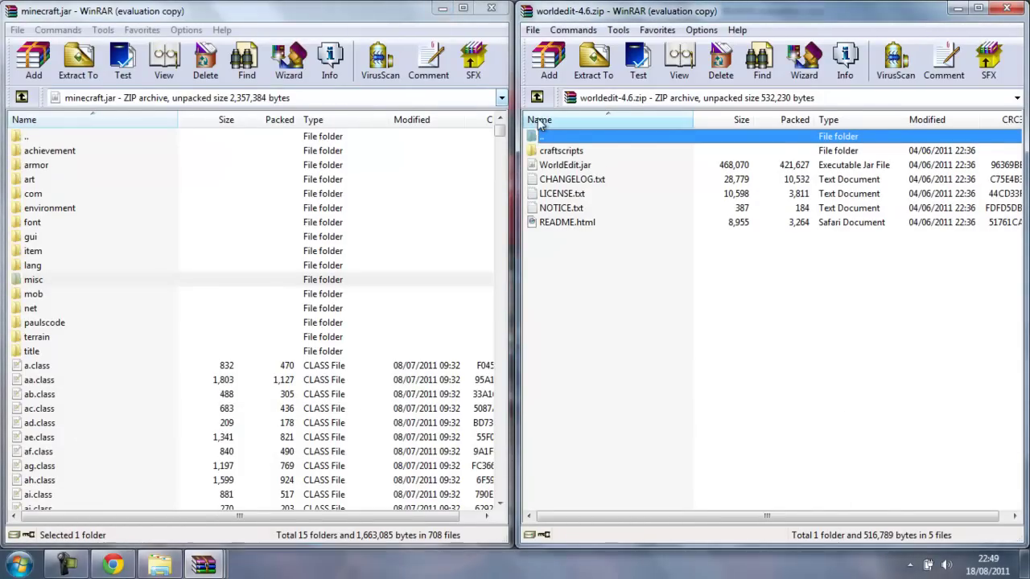
click(441, 9)
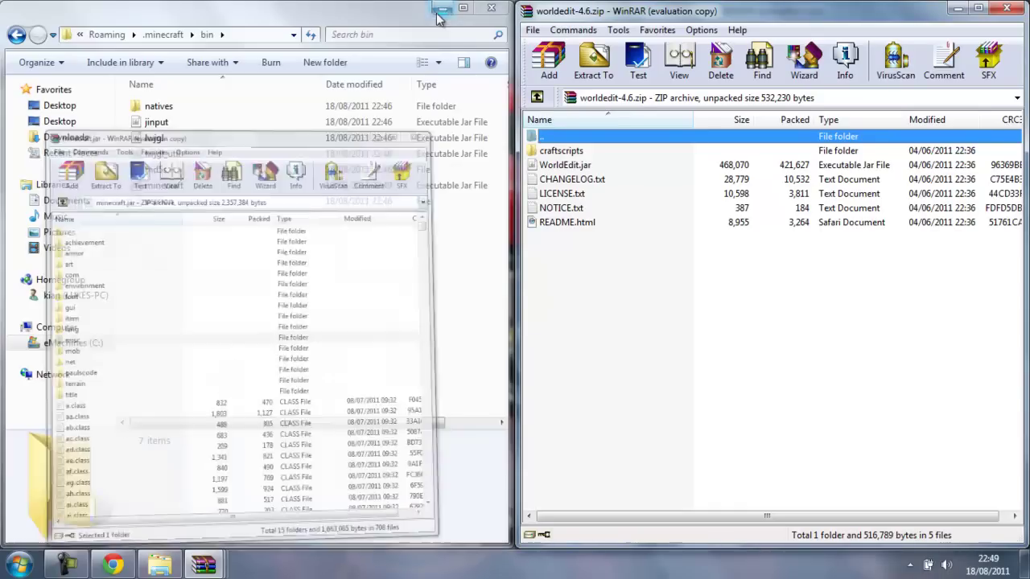
click(559, 167)
drag(559, 167, 232, 284)
click(201, 273)
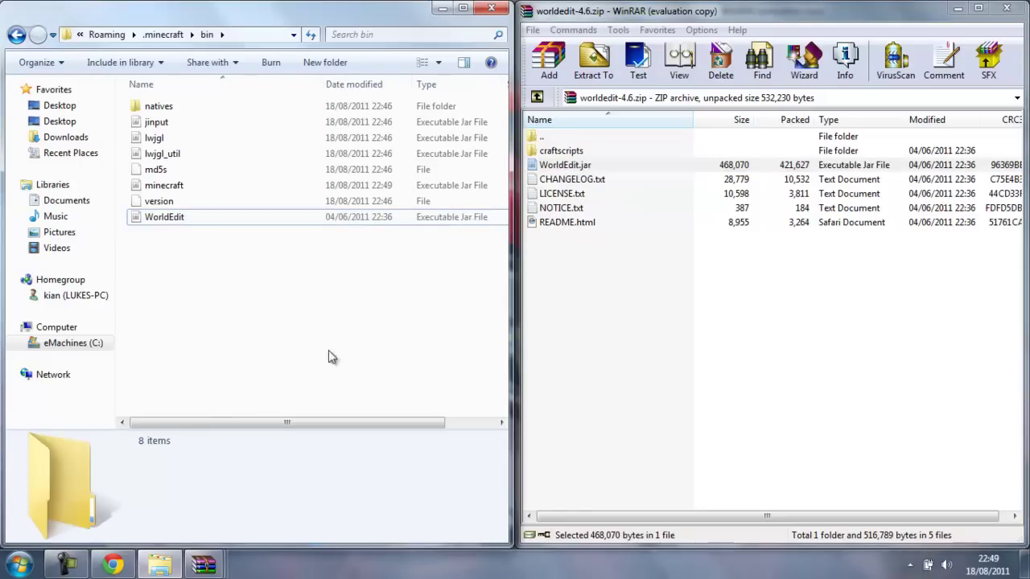
Look inside the craftscripts folder, then close the WorldEdit and SinglePlayerCommands archives
click(567, 149)
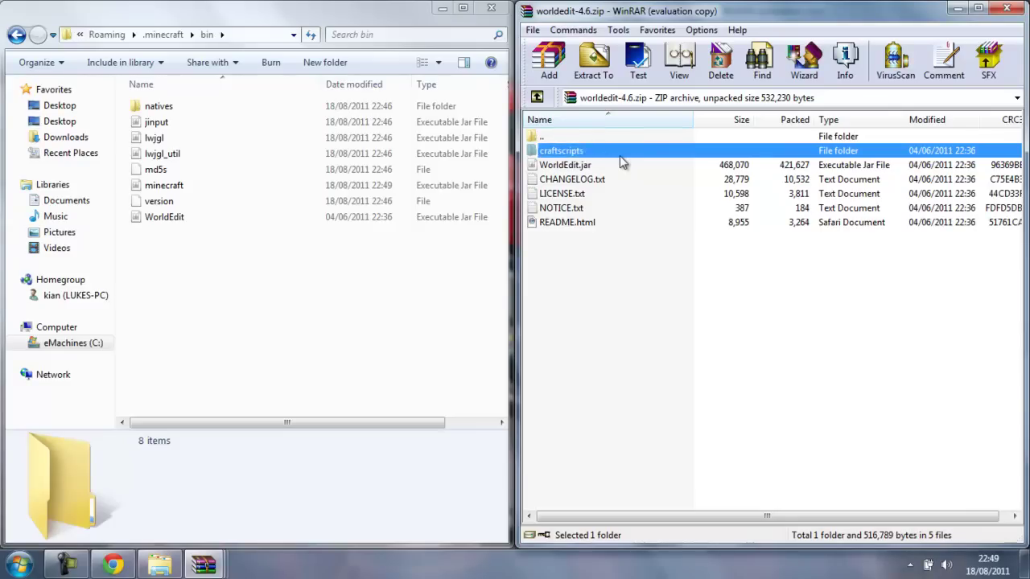
double_click(584, 152)
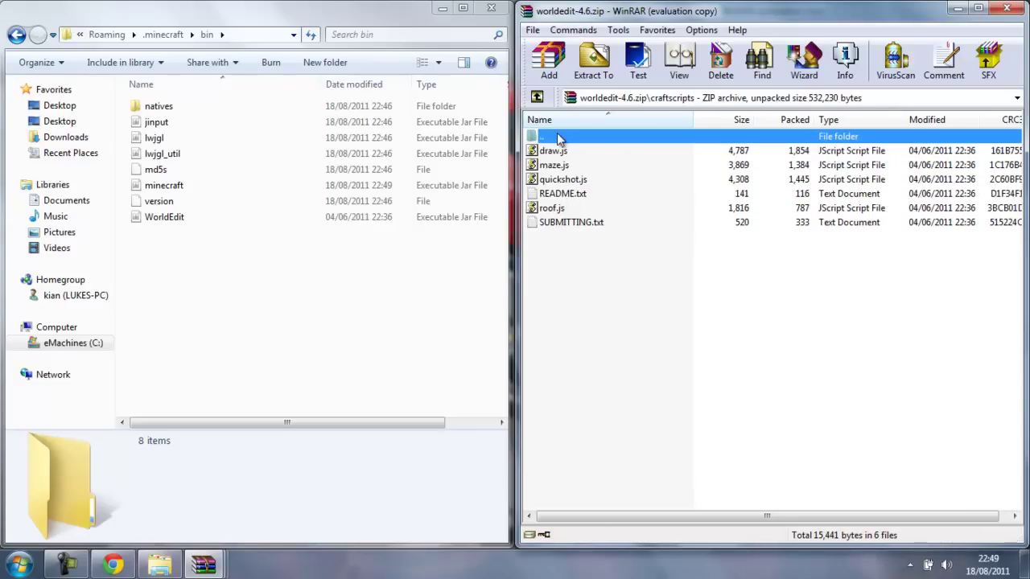
double_click(559, 139)
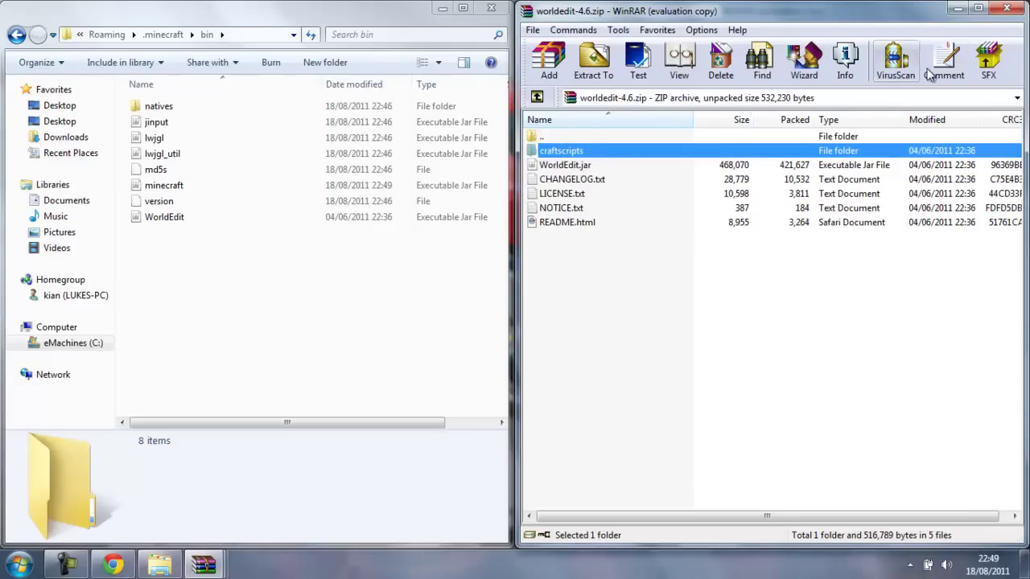
click(1004, 8)
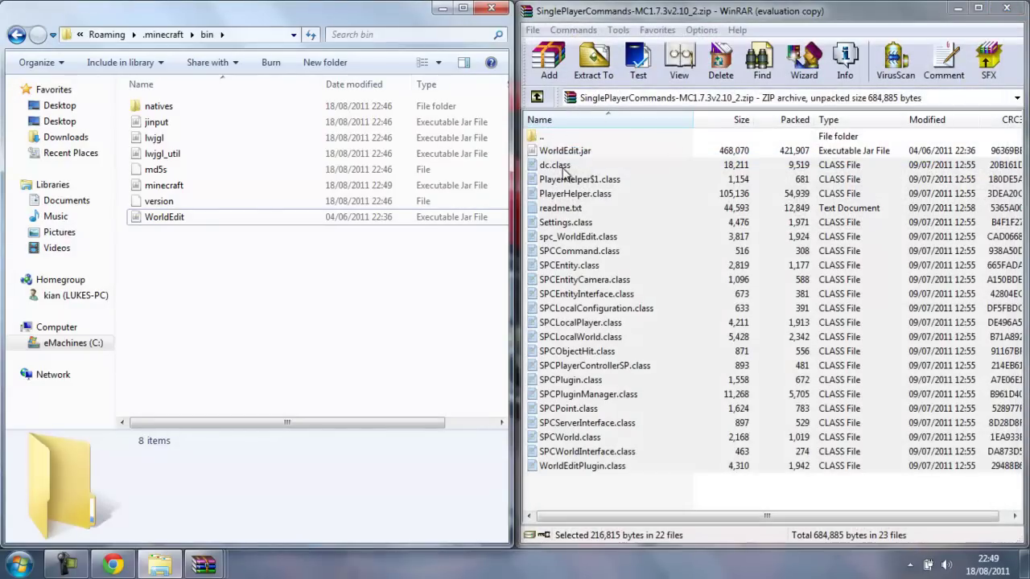
click(1007, 8)
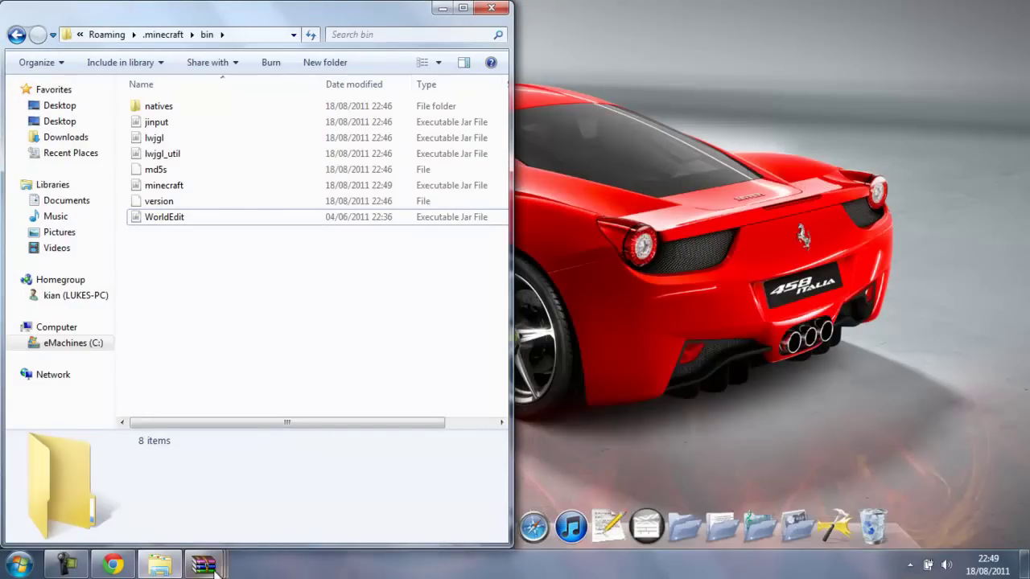
Add the three ReiMinimap entries (reifnsk, mod_ReiMinimap.class, uq.class) into minecraft.jar
mouse_move(204, 566)
click(87, 480)
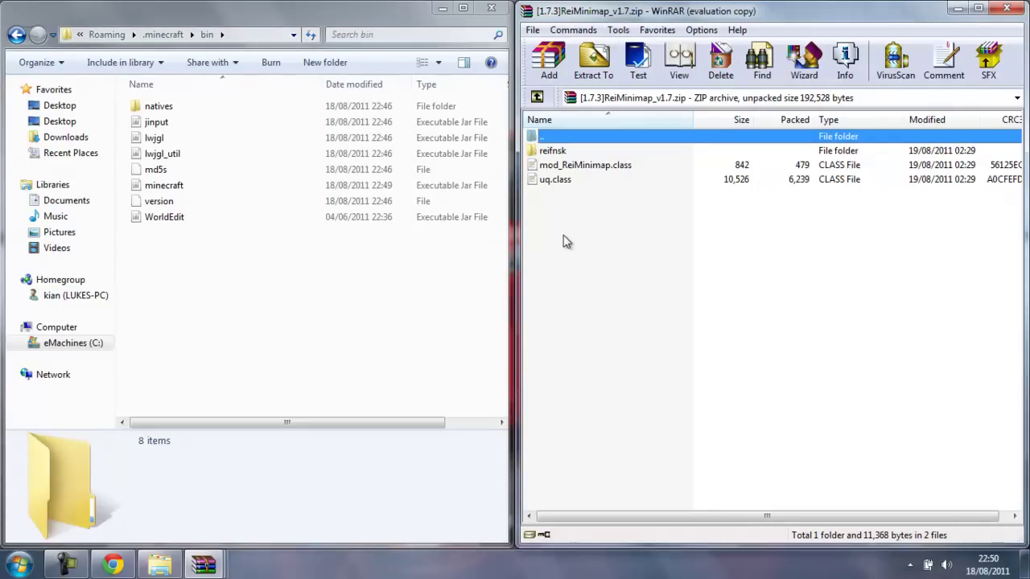
click(574, 241)
key(ctrl+a)
click(593, 262)
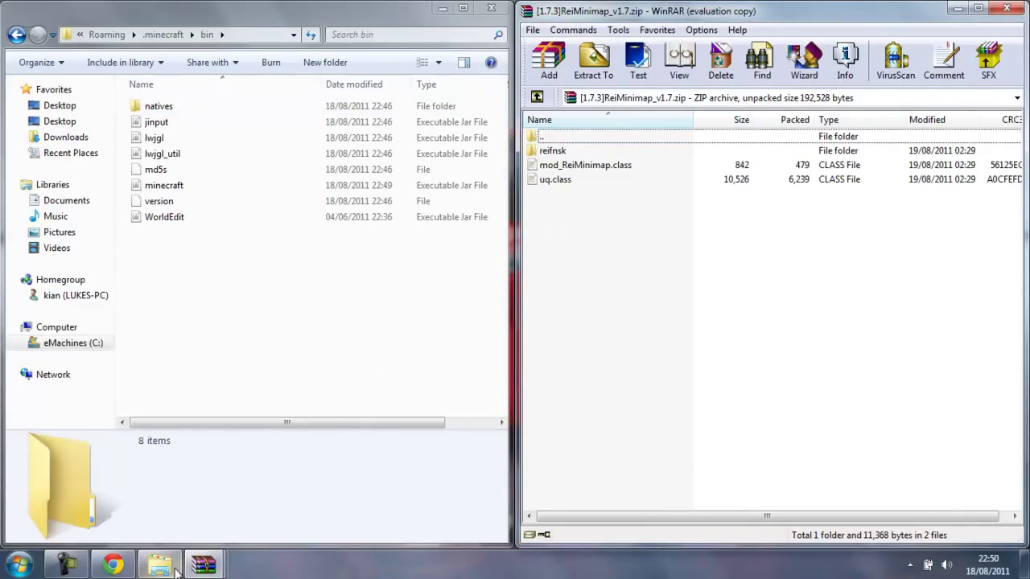
mouse_move(204, 568)
click(397, 507)
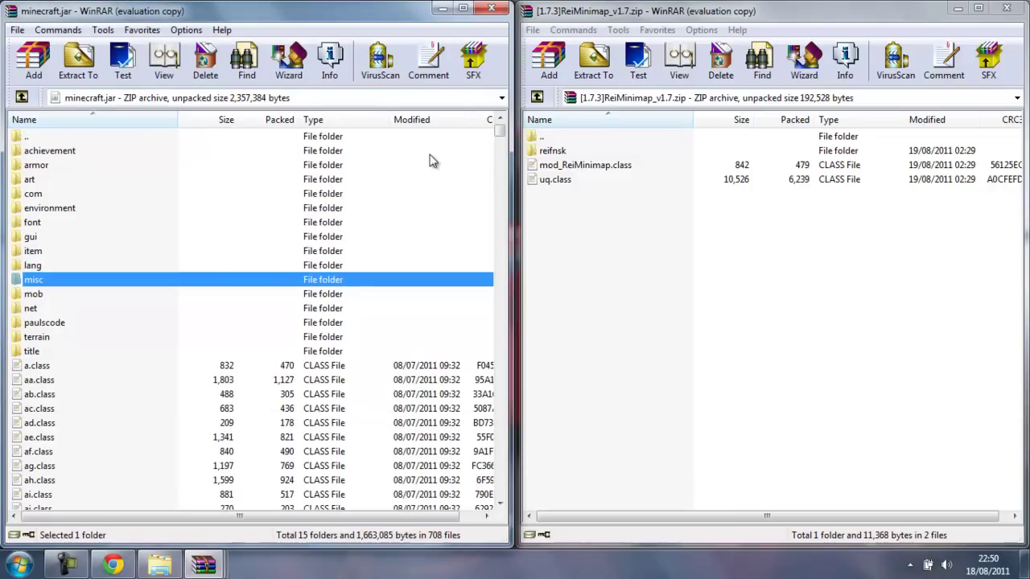
mouse_move(561, 241)
mouse_down()
mouse_move(537, 135)
mouse_move(544, 152)
mouse_move(503, 288)
mouse_move(339, 427)
mouse_up()
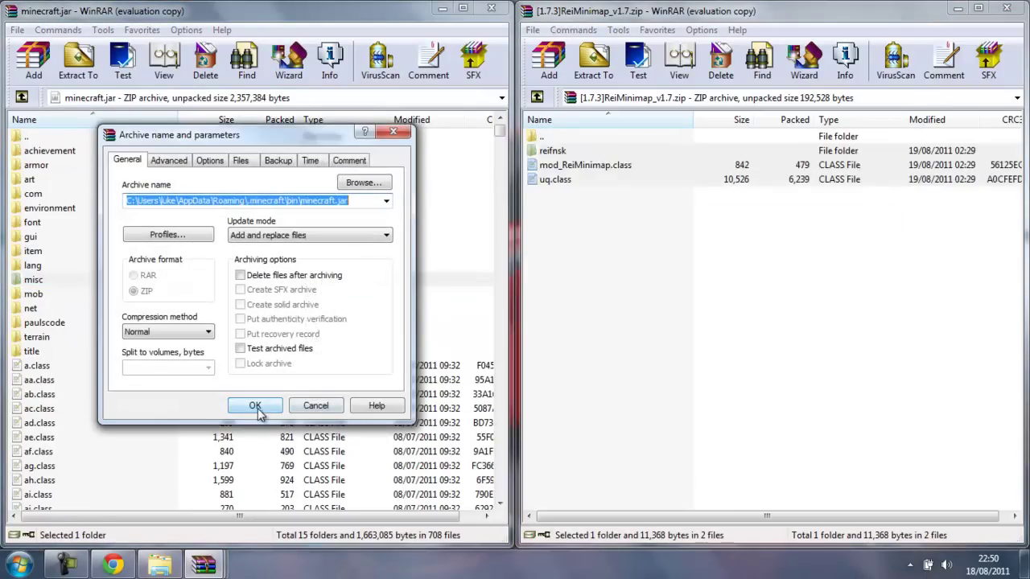
click(256, 405)
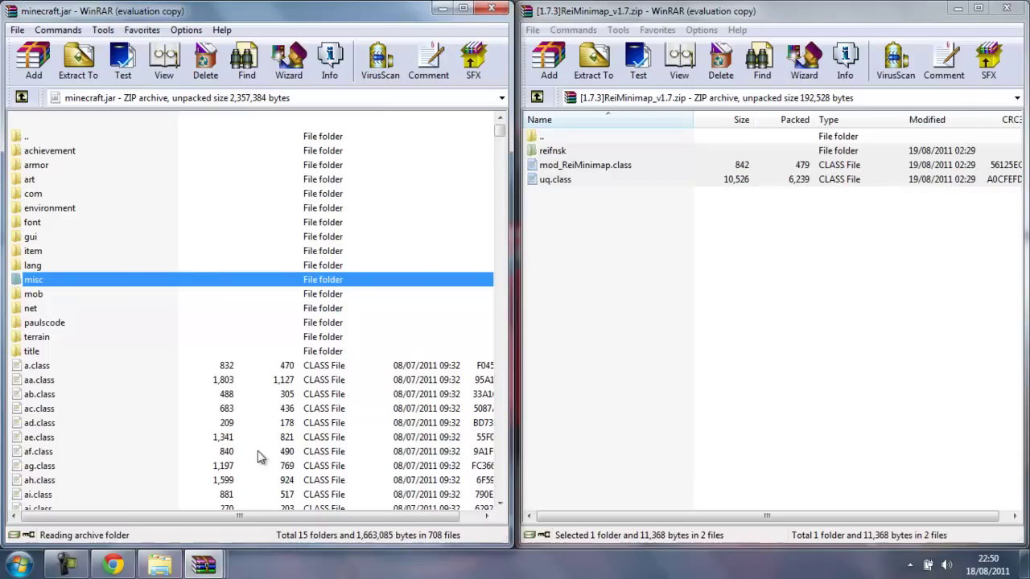
Close the ReiMinimap archive and bring up the WorldeditCUI archive beside minecraft.jar
click(674, 246)
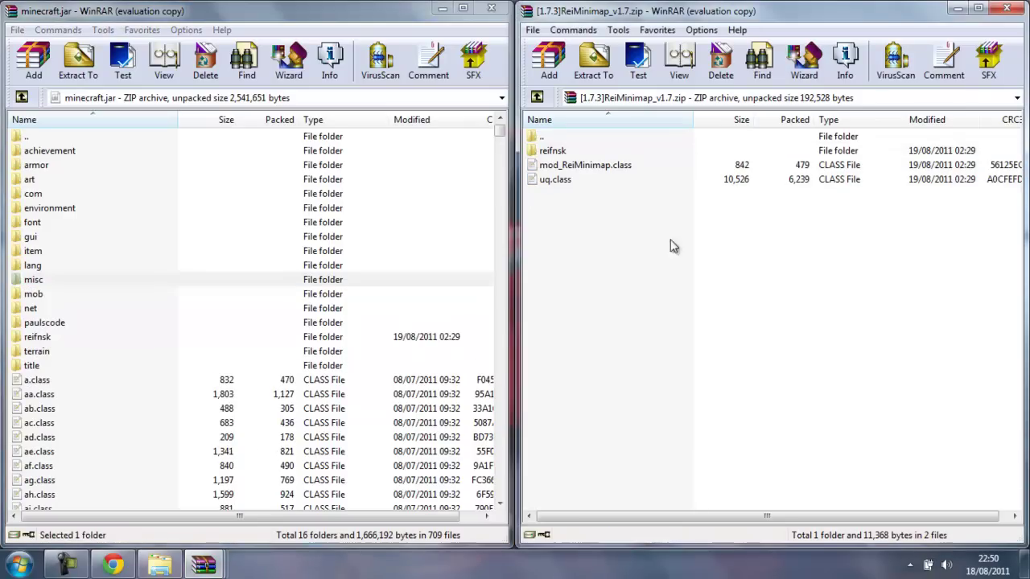
click(1005, 9)
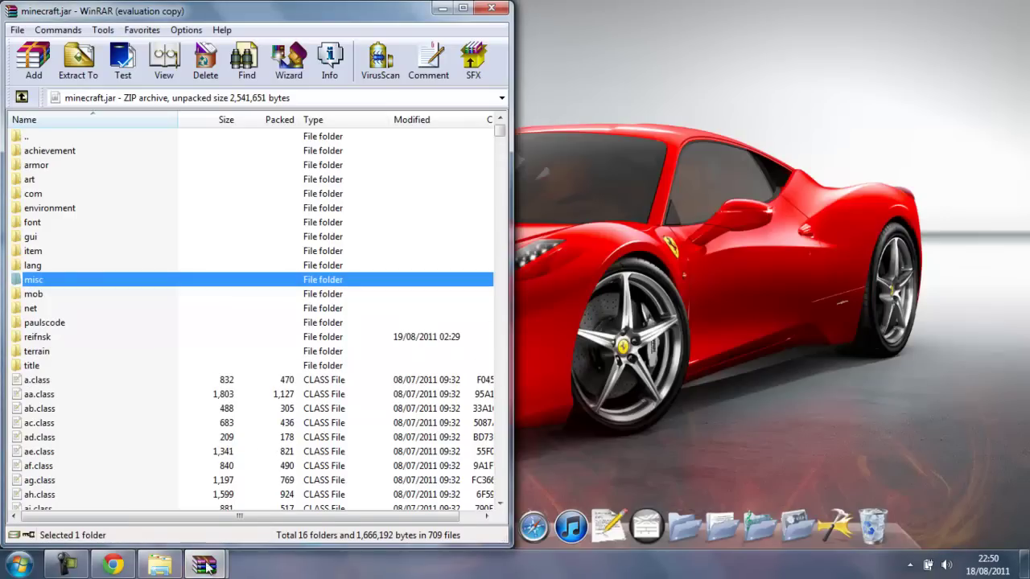
mouse_move(217, 567)
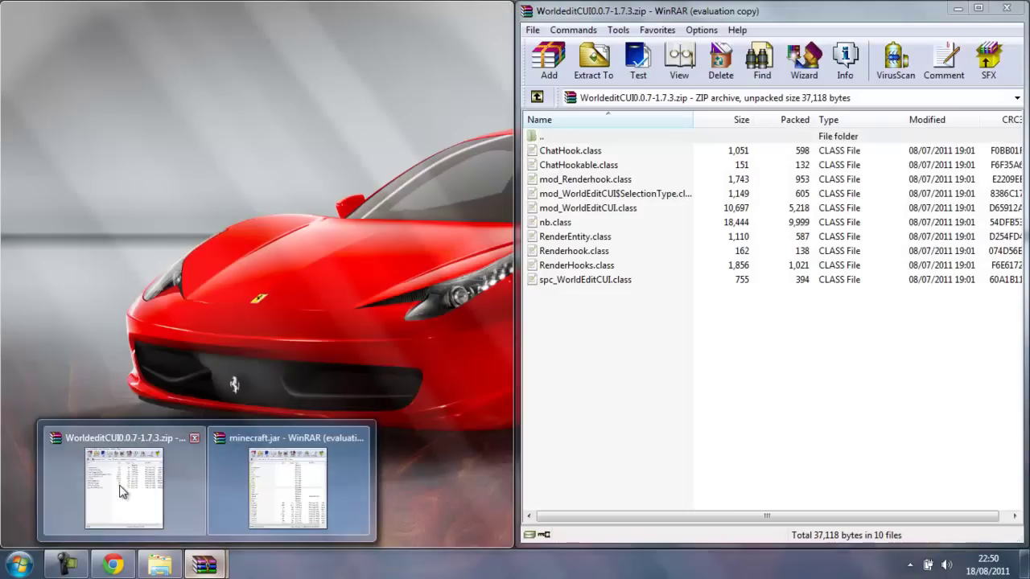
click(125, 487)
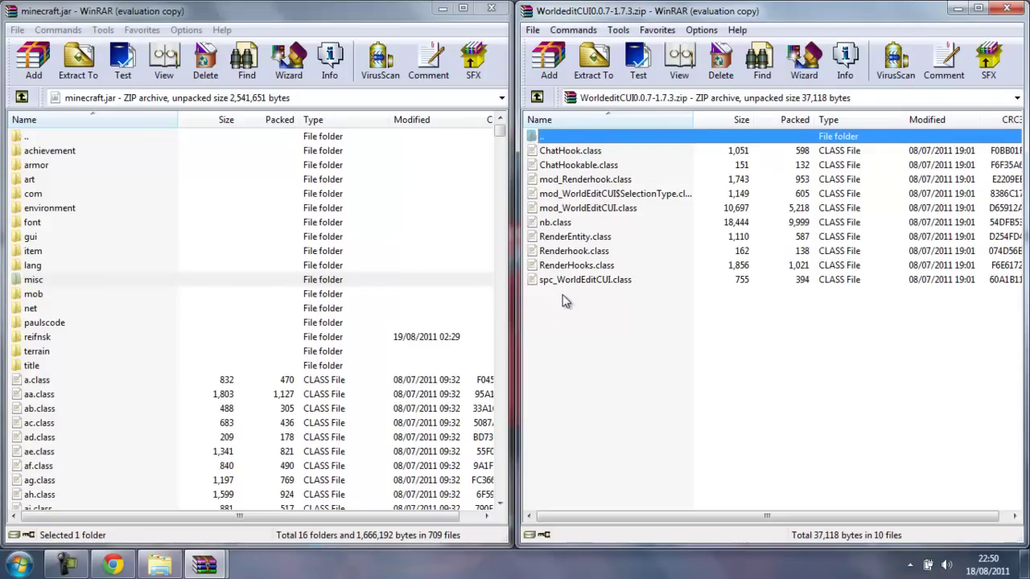
Scroll the Lahwran's mods forum thread around the Worldedit Client-side Interface 0.0.7 download
click(113, 564)
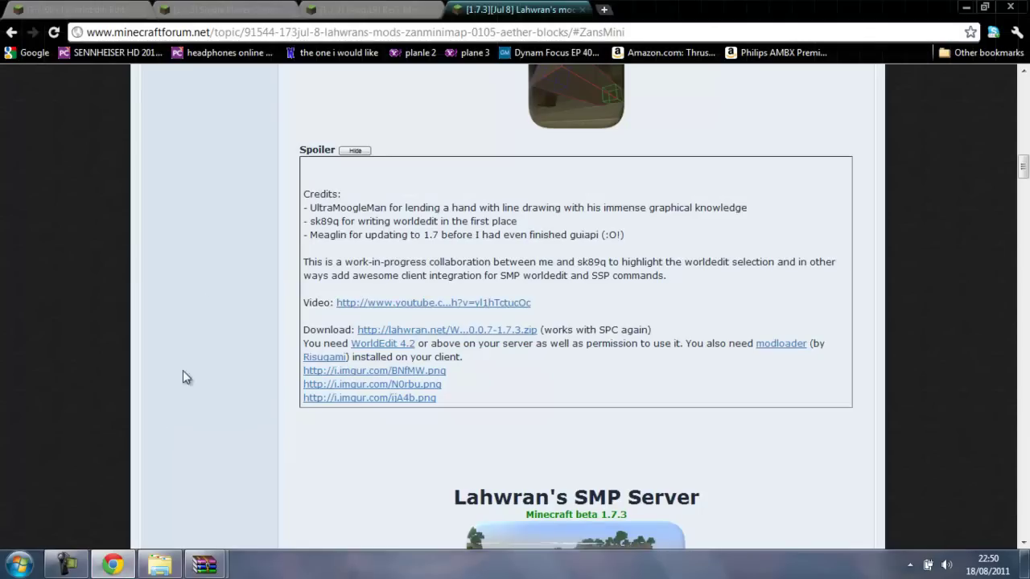
scroll(216, 242, up, 2)
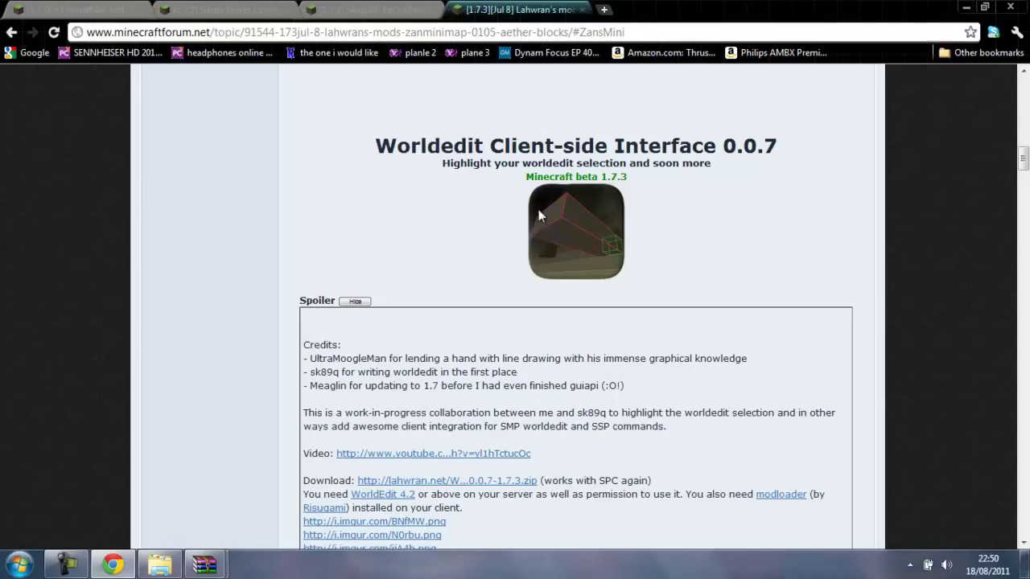
scroll(561, 234, down, 1)
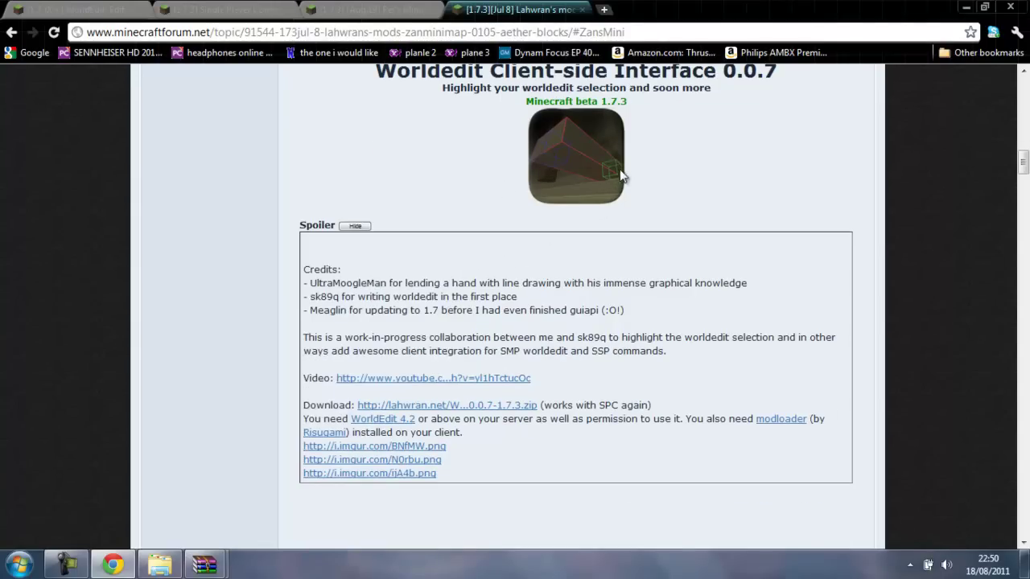
scroll(540, 153, down, 5)
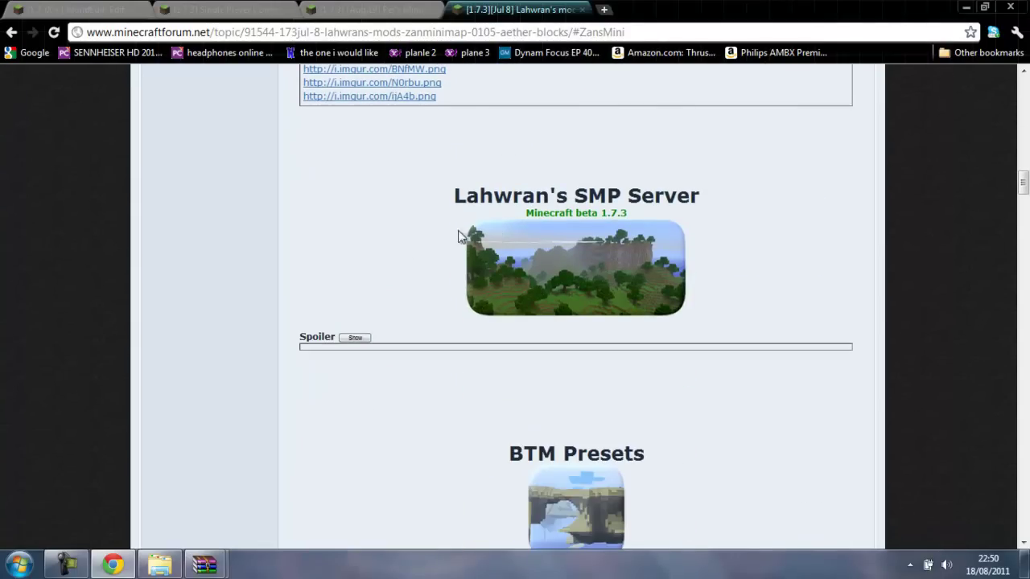
scroll(340, 268, down, 3)
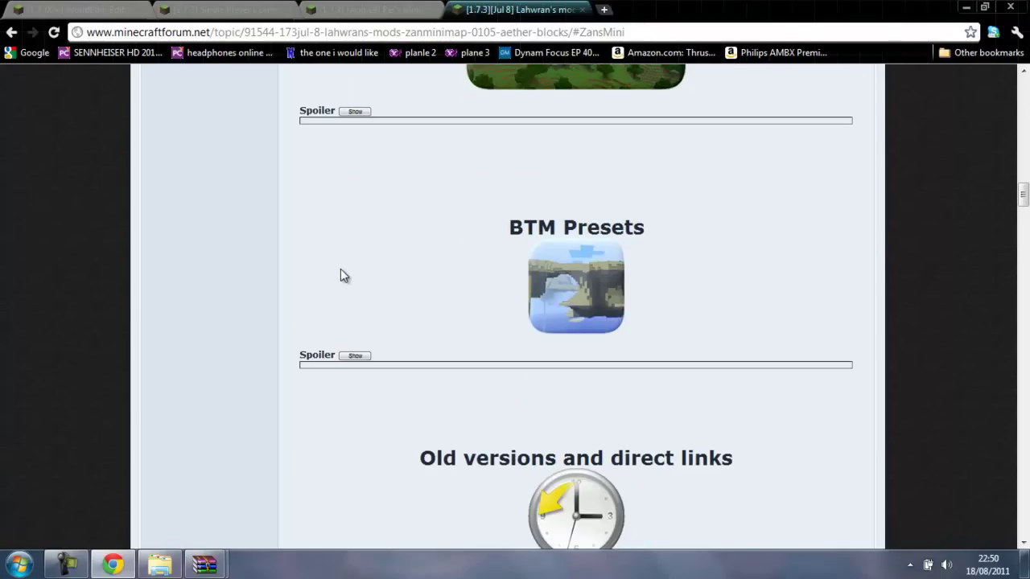
scroll(340, 269, up, 1)
scroll(341, 271, down, 3)
scroll(339, 273, down, 4)
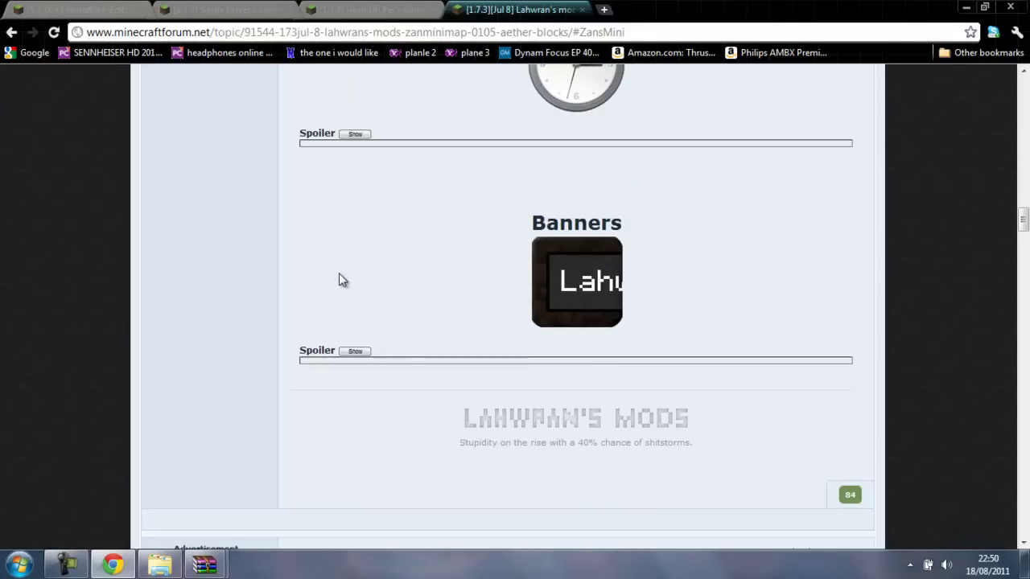
scroll(339, 273, up, 5)
scroll(339, 278, up, 13)
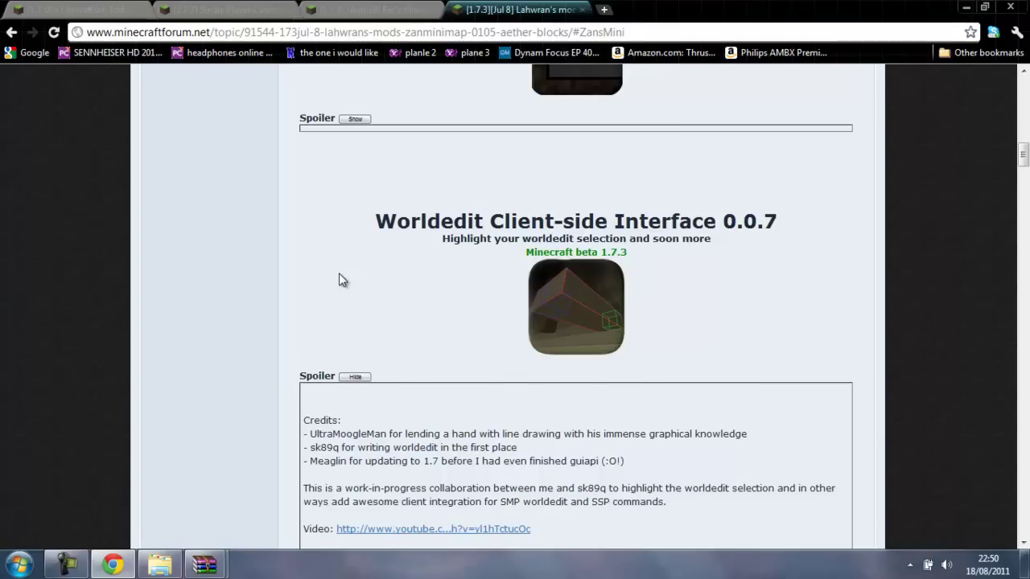
scroll(342, 291, up, 1)
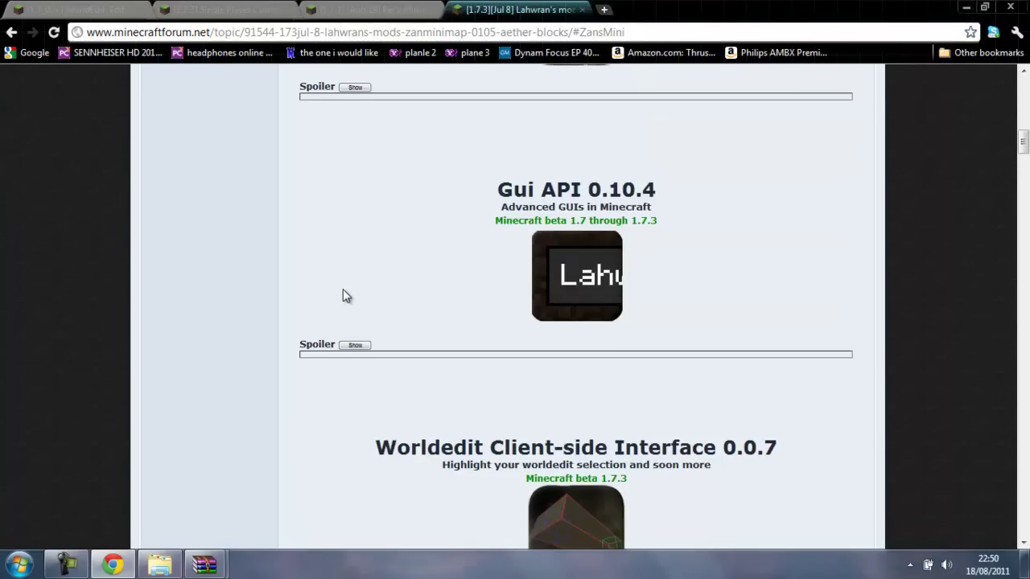
Add the ten WorldeditCUI class files into minecraft.jar, bringing it to 718 files
click(965, 7)
drag(590, 363, 593, 150)
mouse_move(599, 214)
mouse_down()
mouse_move(349, 426)
mouse_move(367, 455)
mouse_move(386, 441)
mouse_up()
click(254, 407)
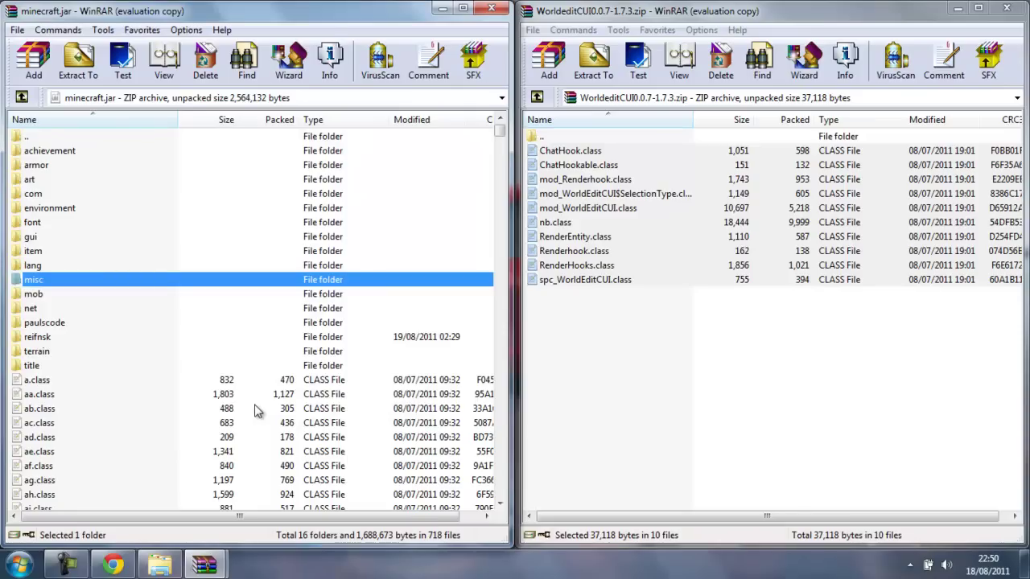
Close the WorldeditCUI and minecraft.jar archives and go up to the .minecraft folder
click(1005, 9)
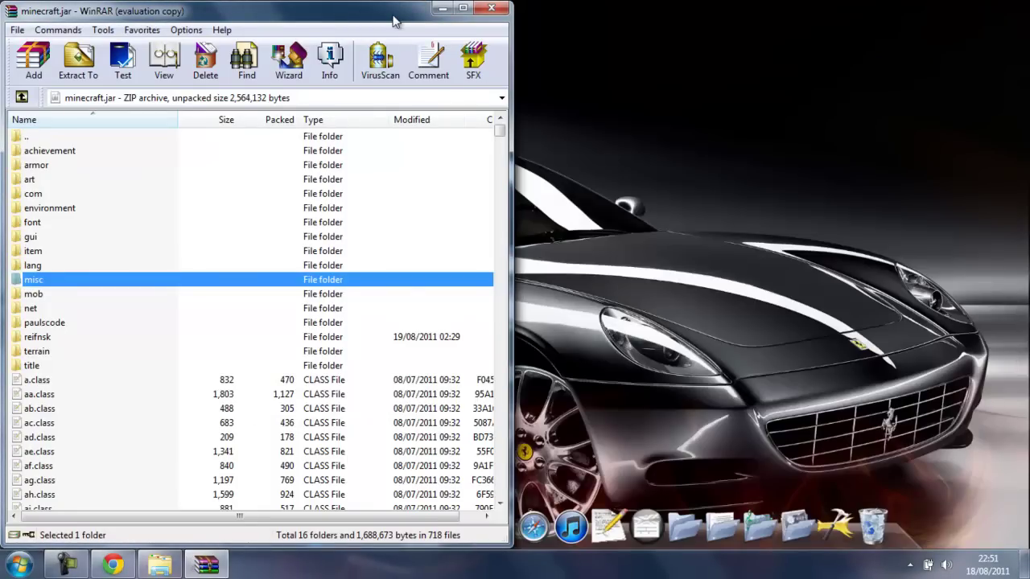
mouse_move(393, 20)
mouse_down()
mouse_move(515, 68)
mouse_move(852, 103)
mouse_move(764, 97)
mouse_up()
click(952, 94)
click(163, 35)
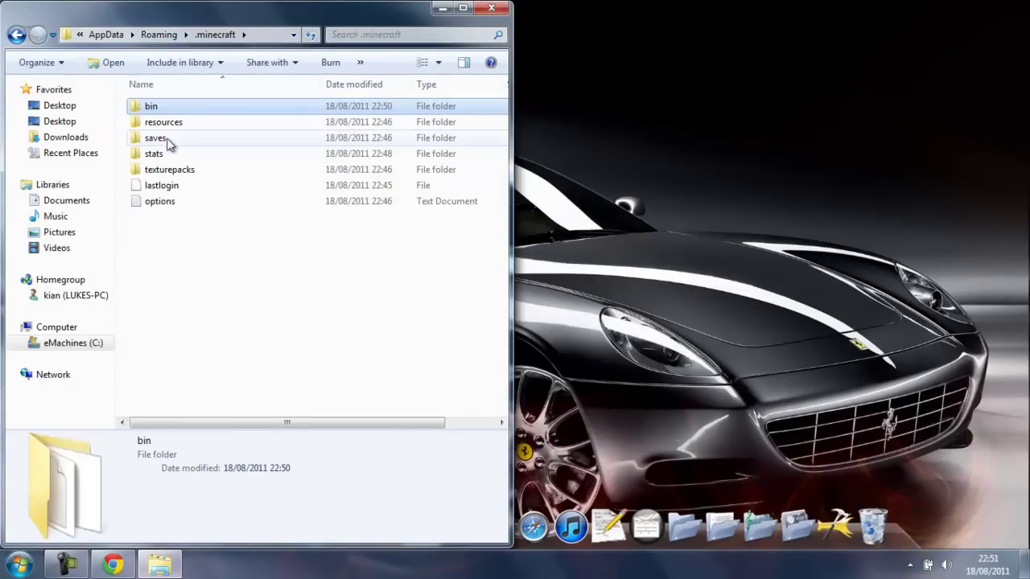
Close the .minecraft folder, launch Minecraft, and log in with the saved credentials
click(491, 8)
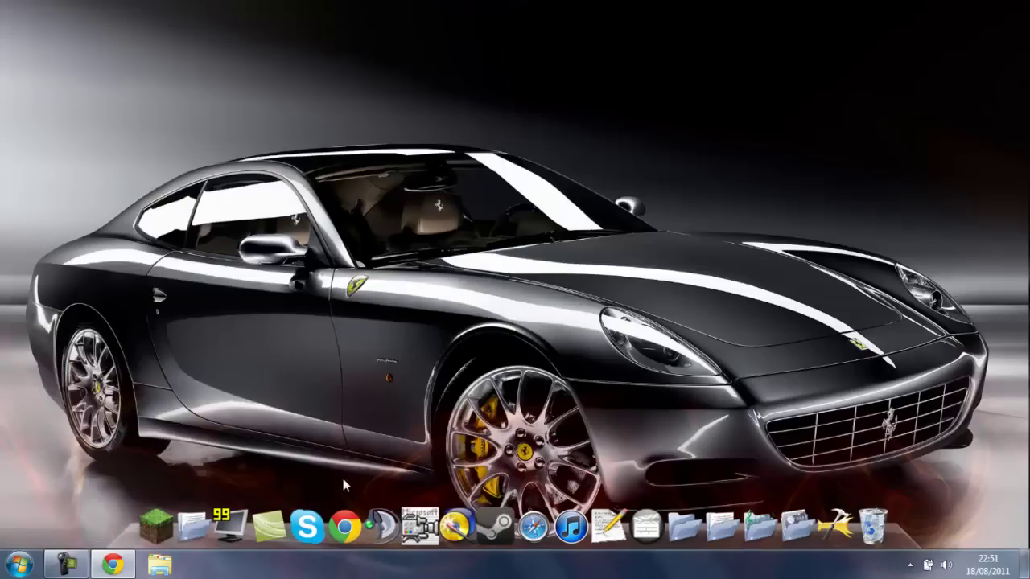
click(157, 526)
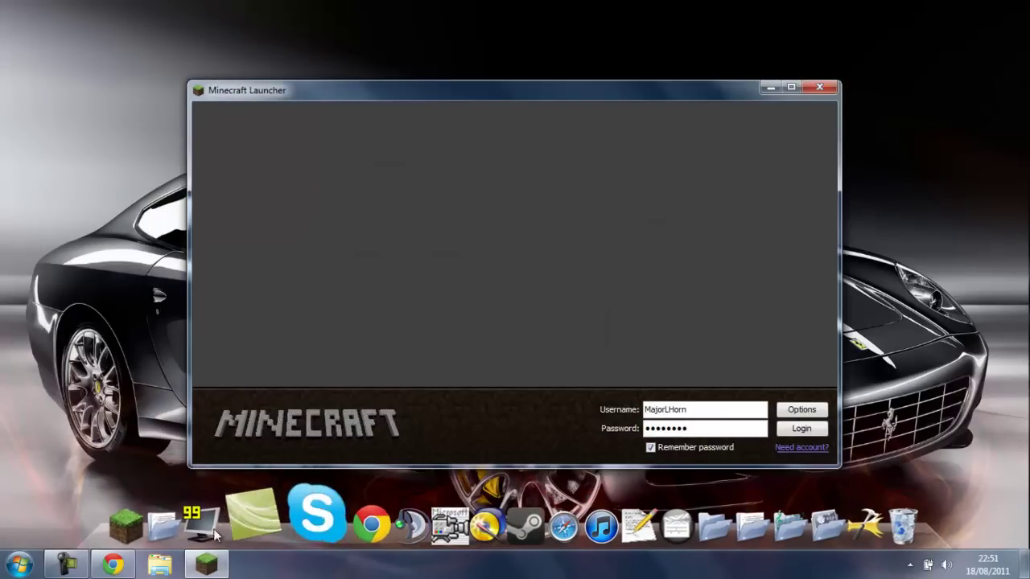
click(68, 567)
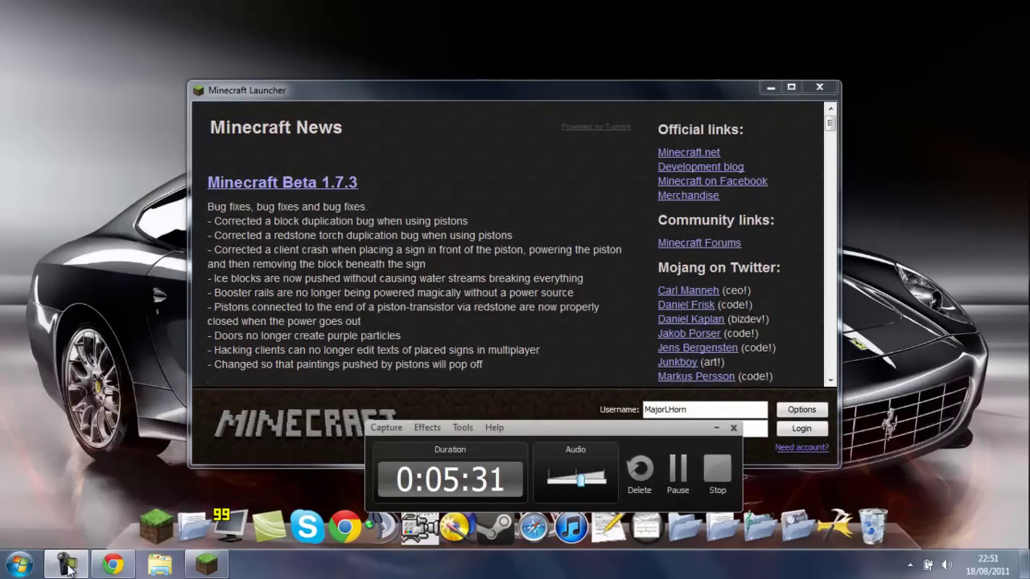
click(68, 567)
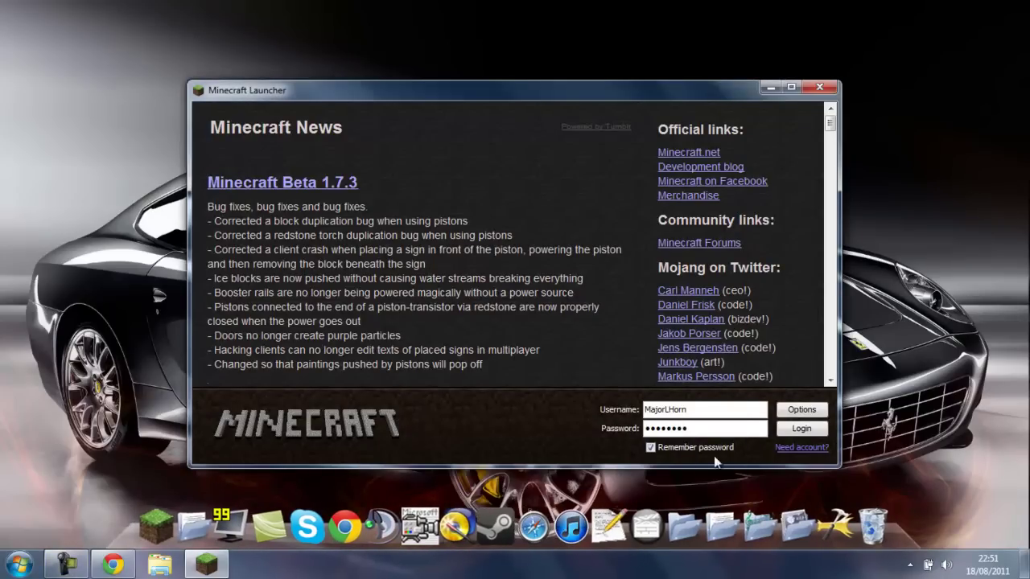
click(799, 433)
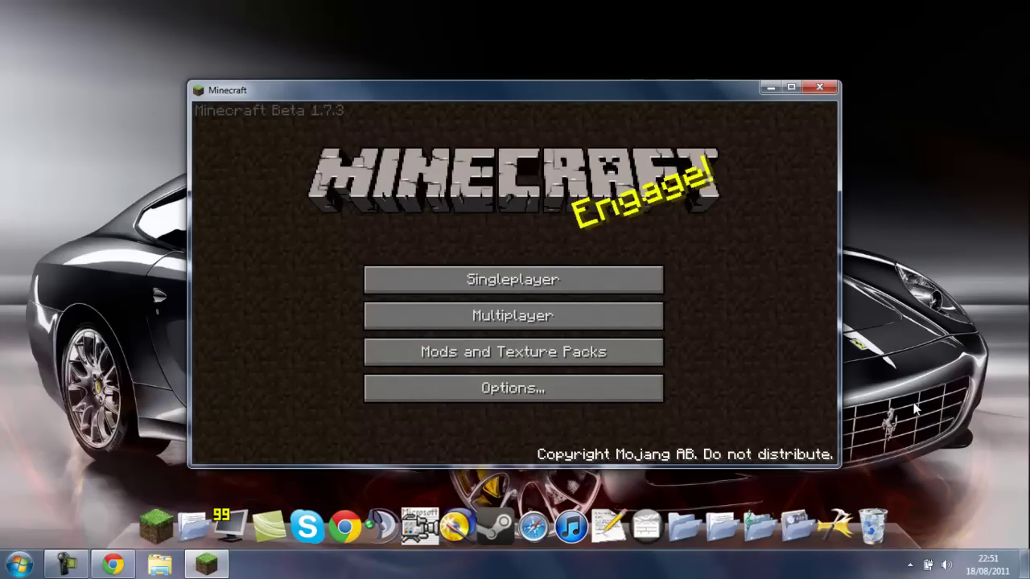
Create a new singleplayer world and reposition the game window while the level generates
click(634, 281)
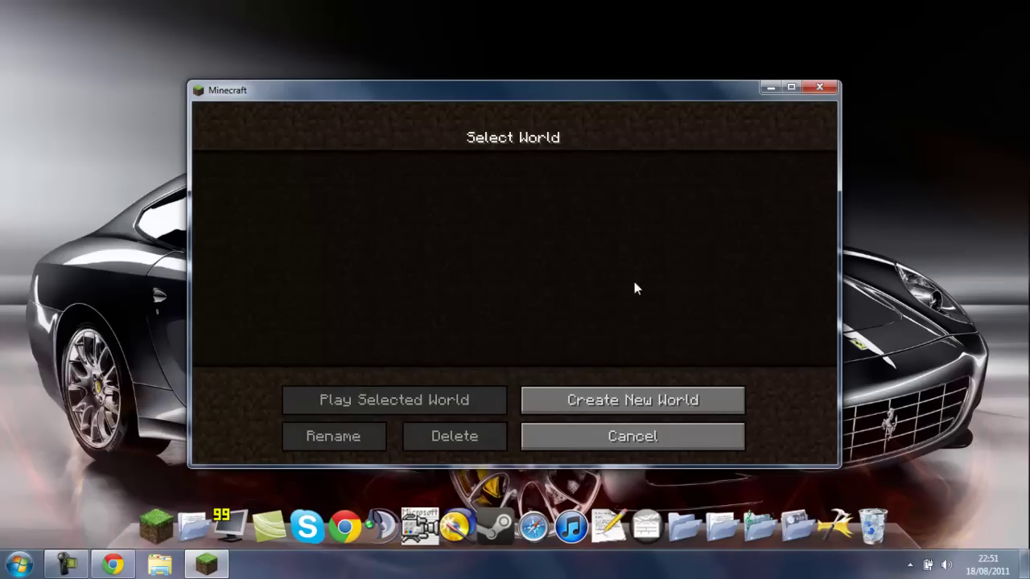
click(624, 400)
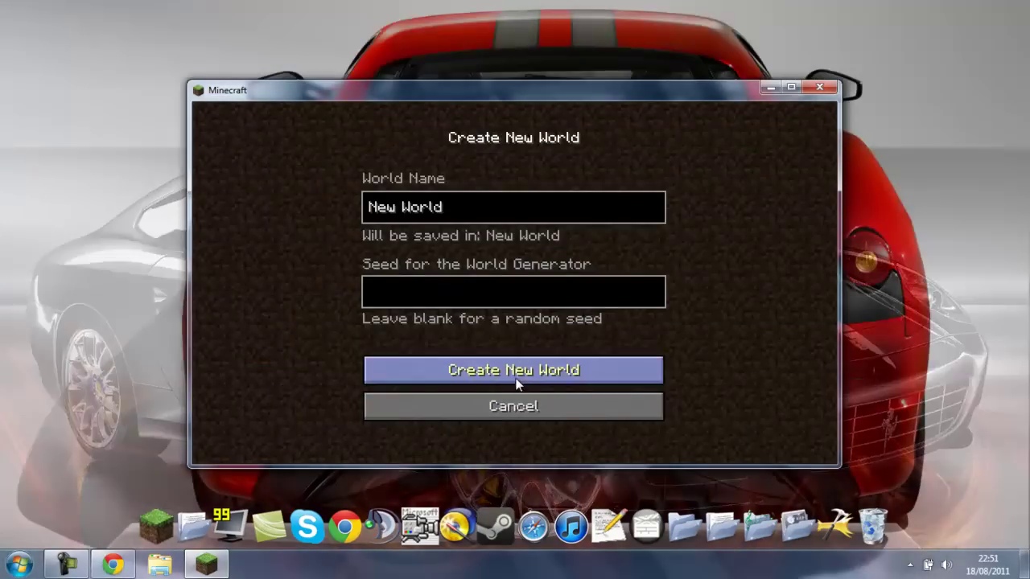
click(518, 372)
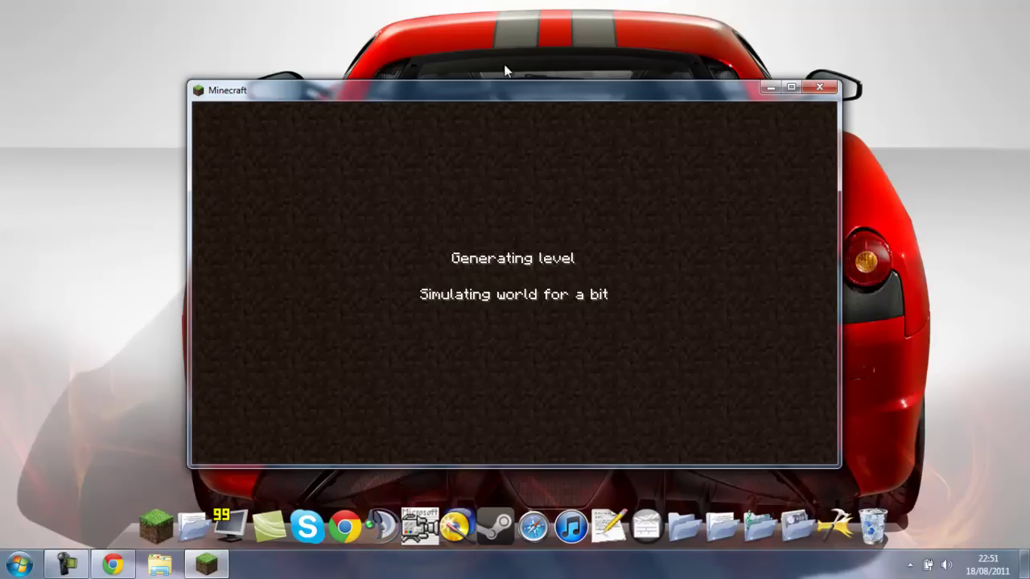
drag(518, 103, 483, 0)
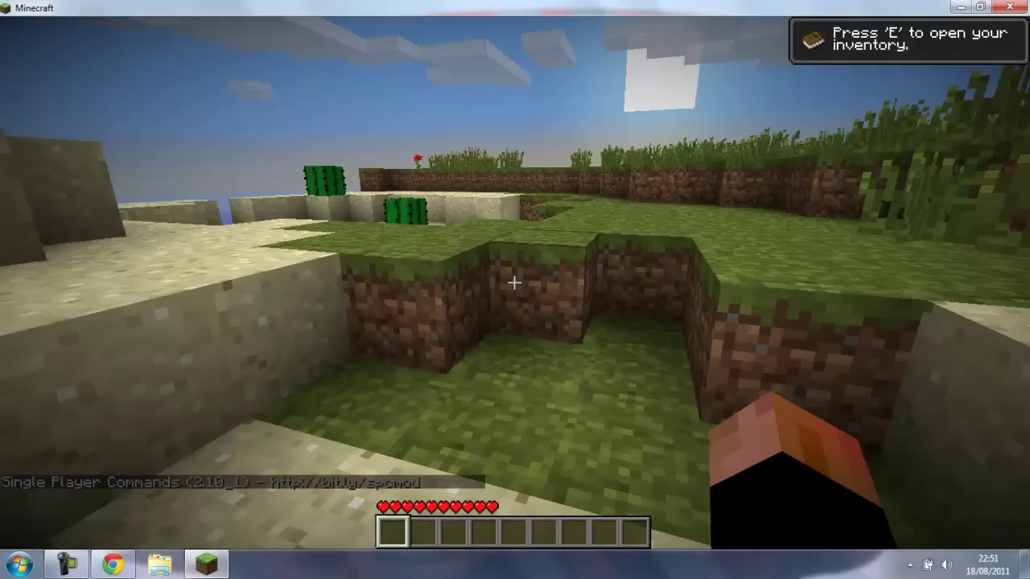
Check the inventory screen, then open the command prompt and start typing 'spawn wo'
key(e)
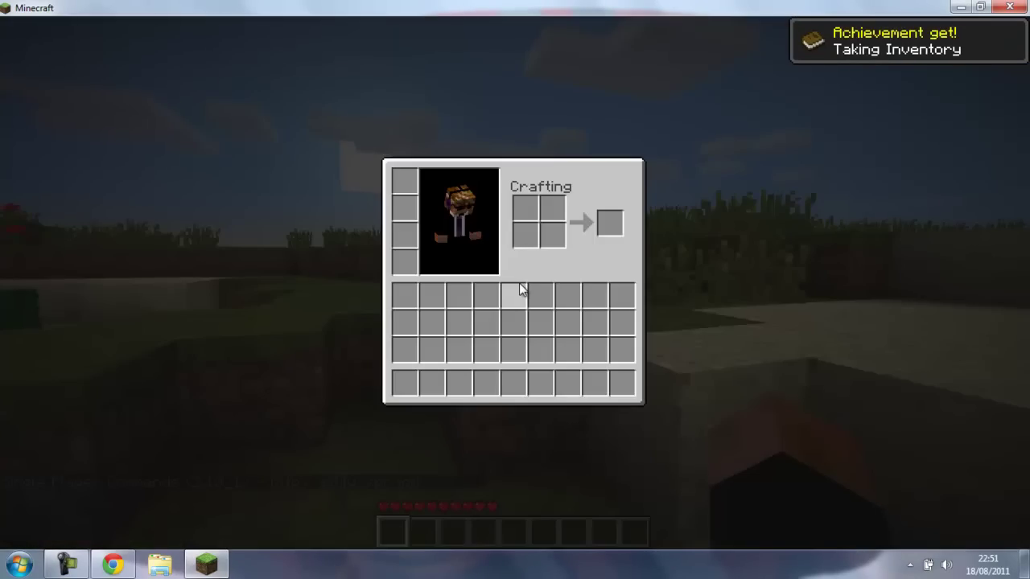
key(e)
key(e)
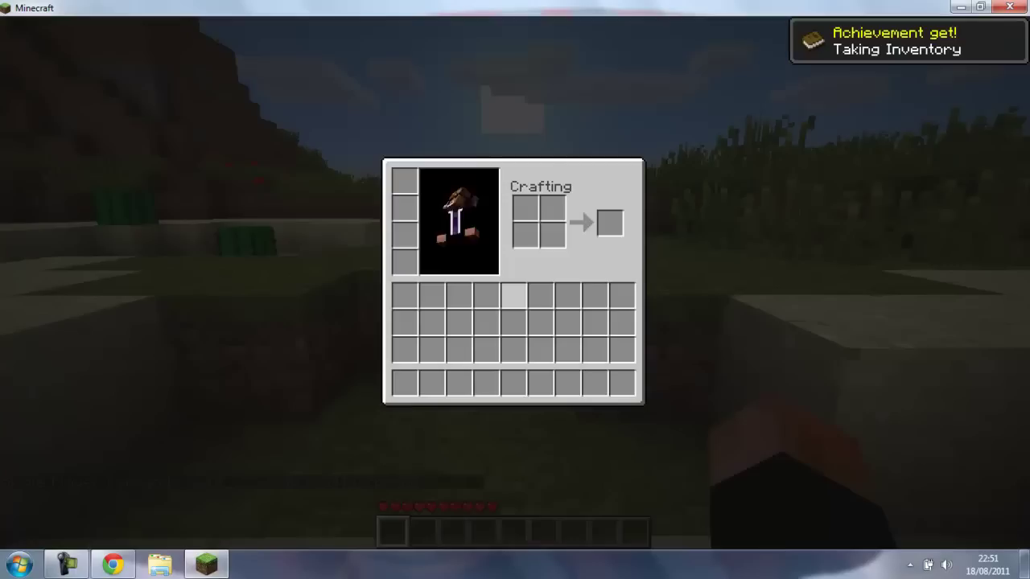
key(e)
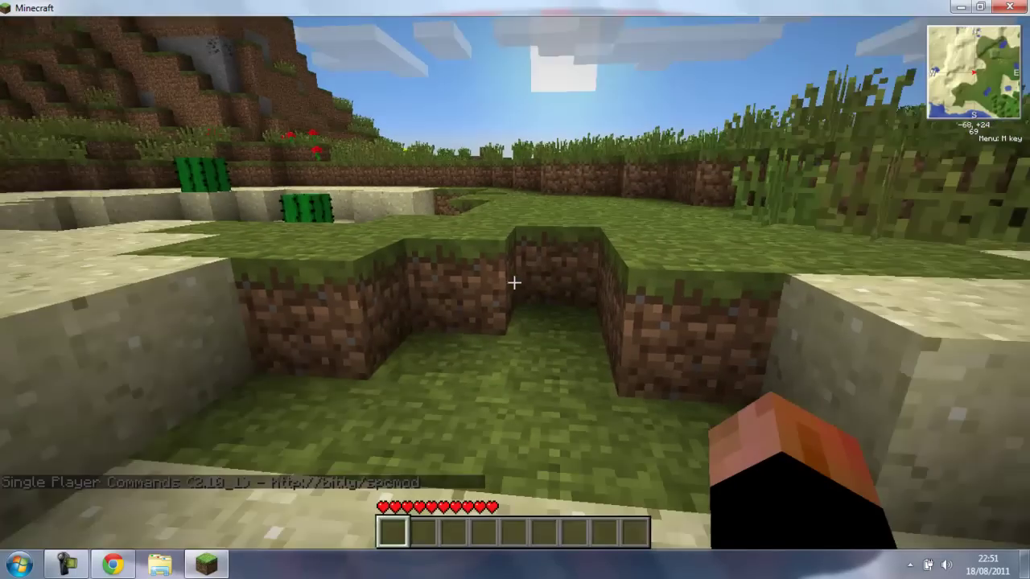
key(t)
text(spawn wol)
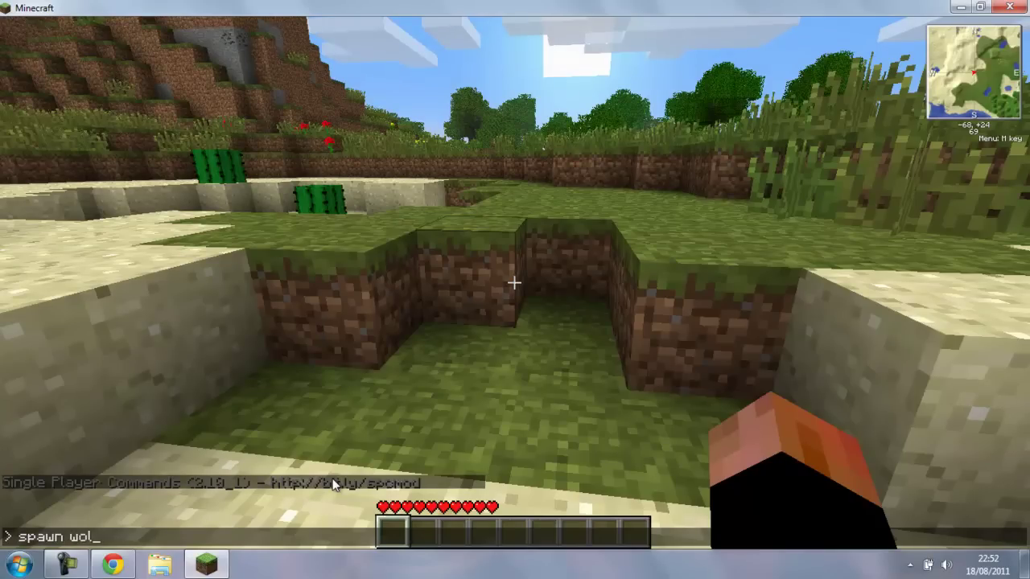
Spawn a wolf, get 64 bones with 'i bone 64', and tame the wolf with one bone
text(f)
key(Return)
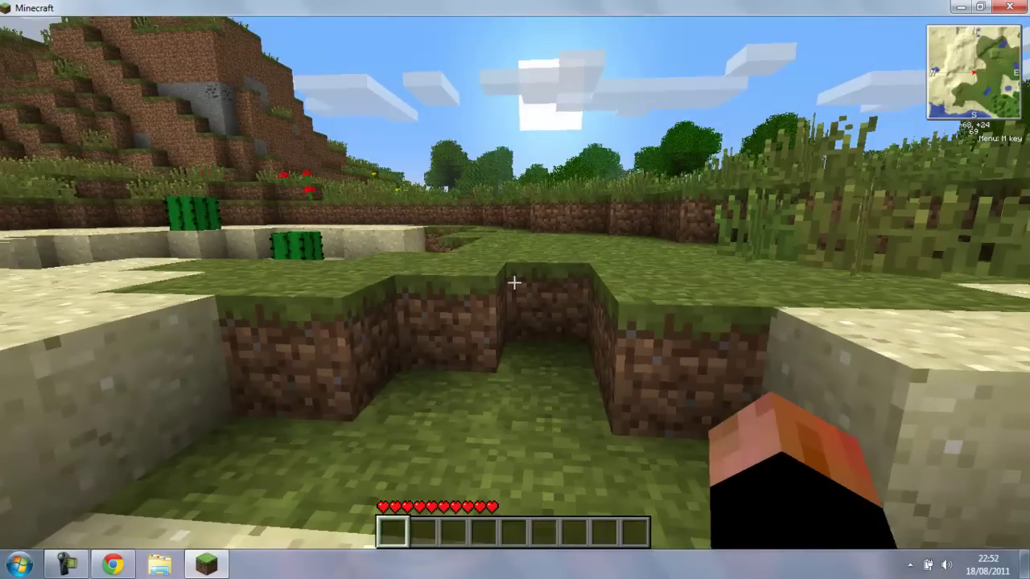
key(t)
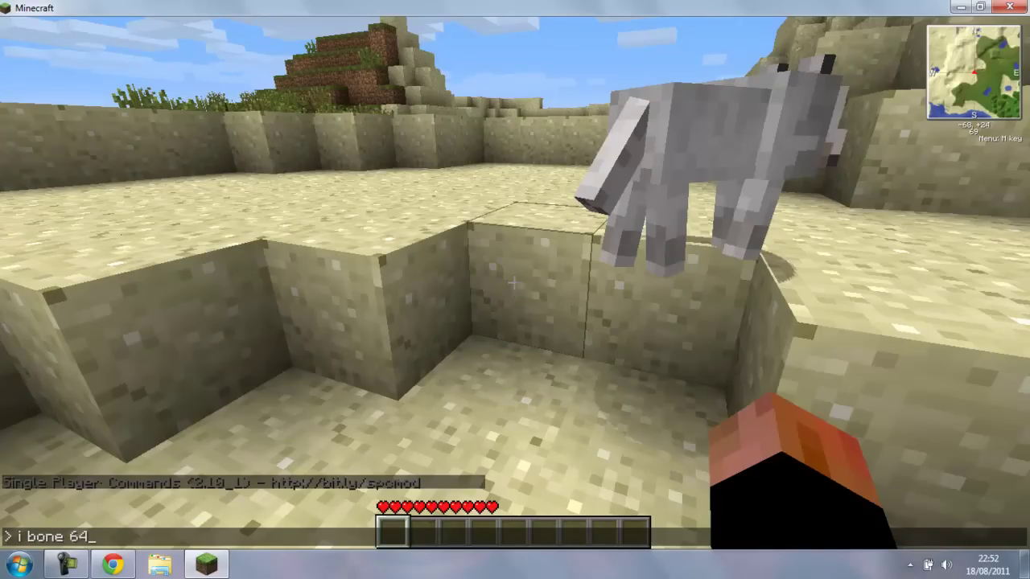
key(Return)
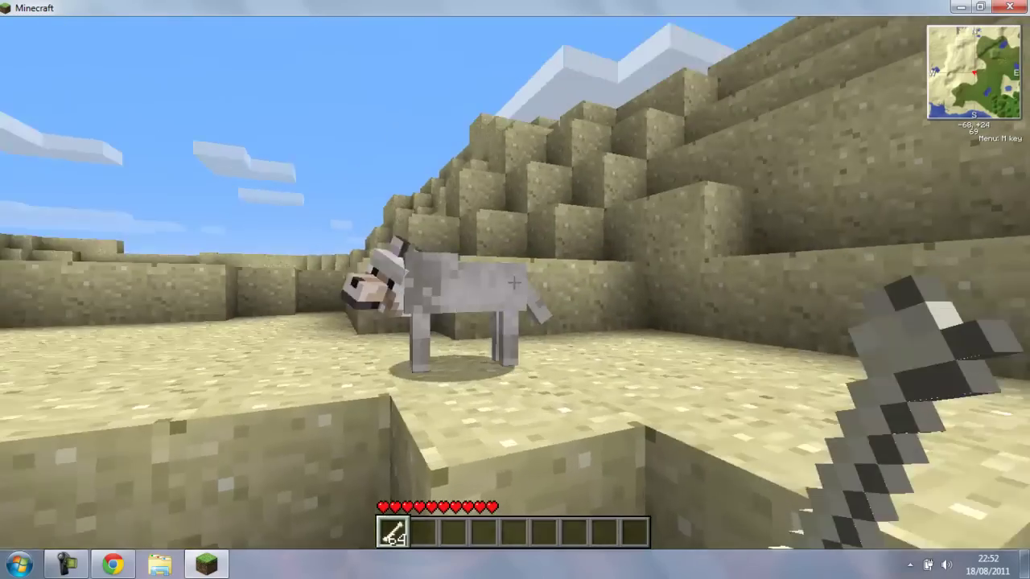
right_click(514, 285)
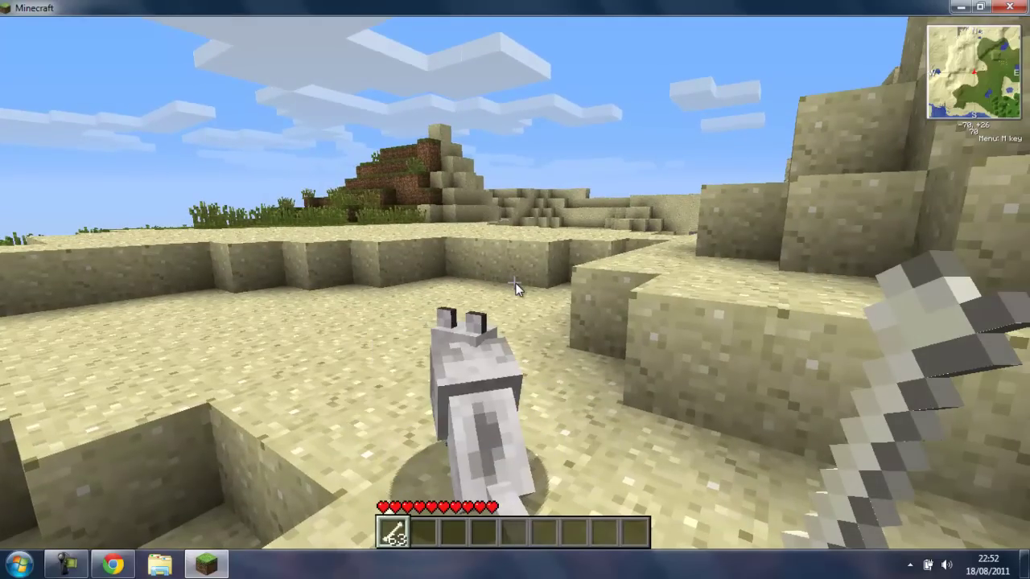
In Rei's Minimap settings, keep the surface render type and enable the death point marker
key(m)
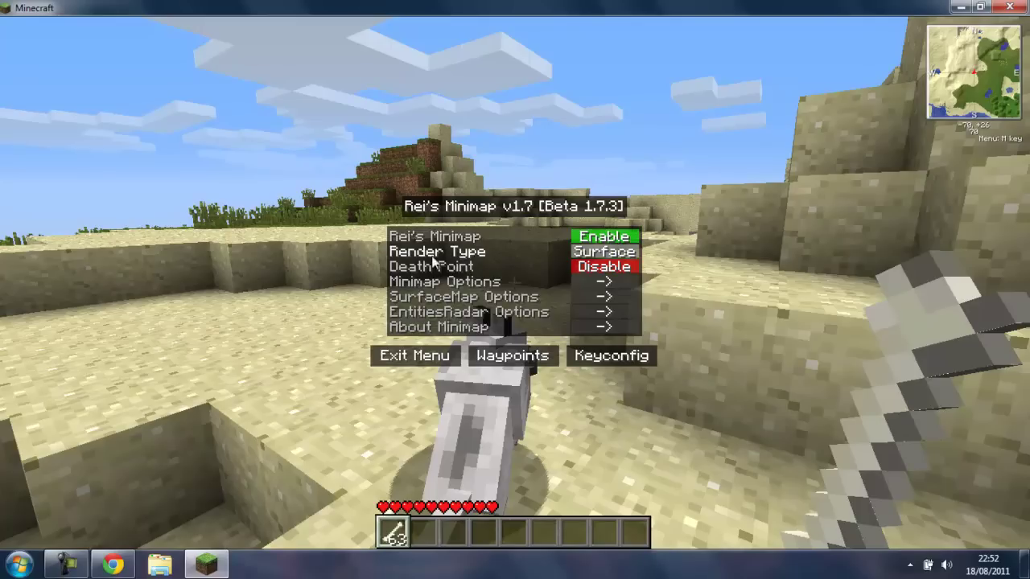
click(584, 255)
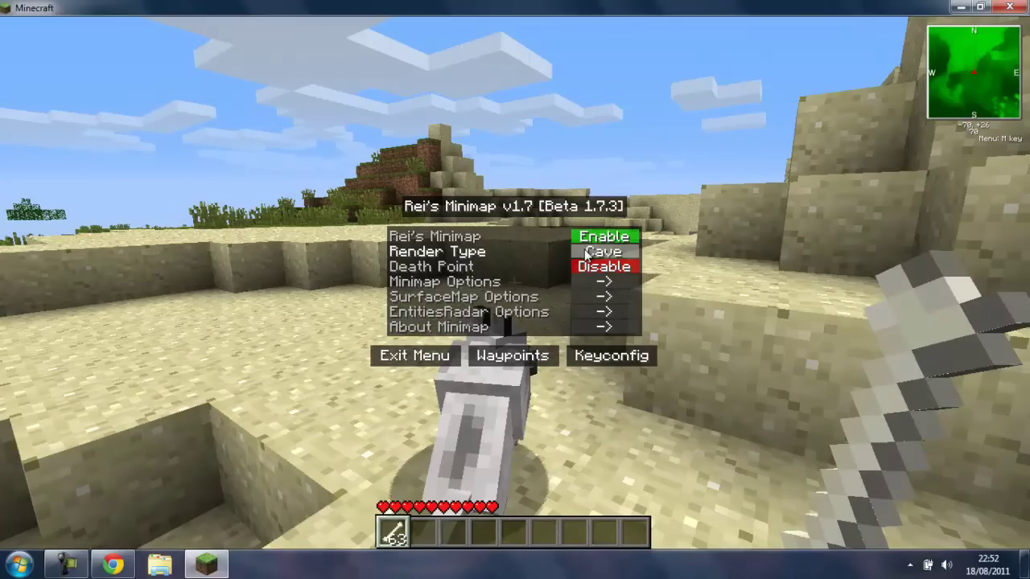
click(586, 252)
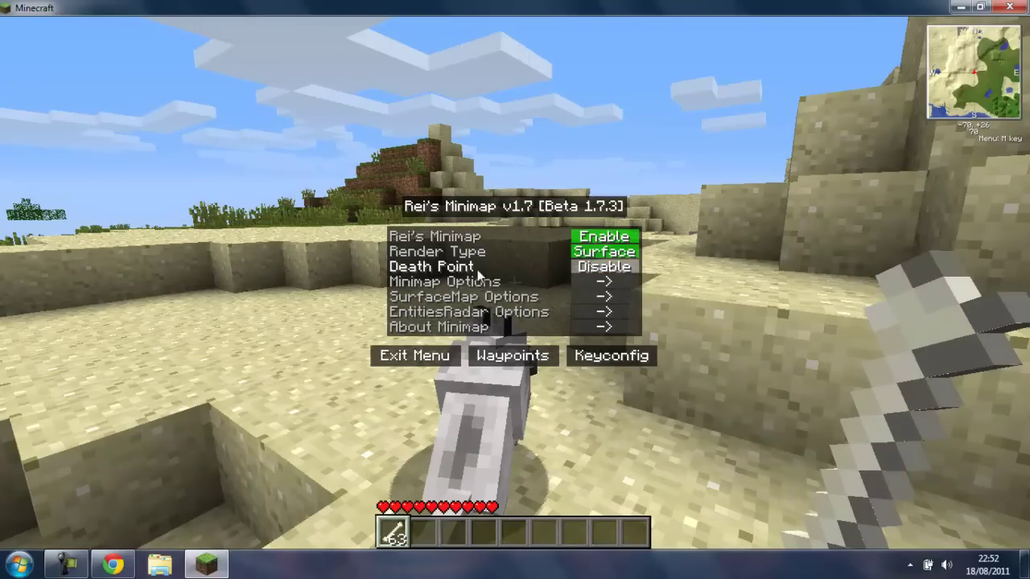
click(581, 269)
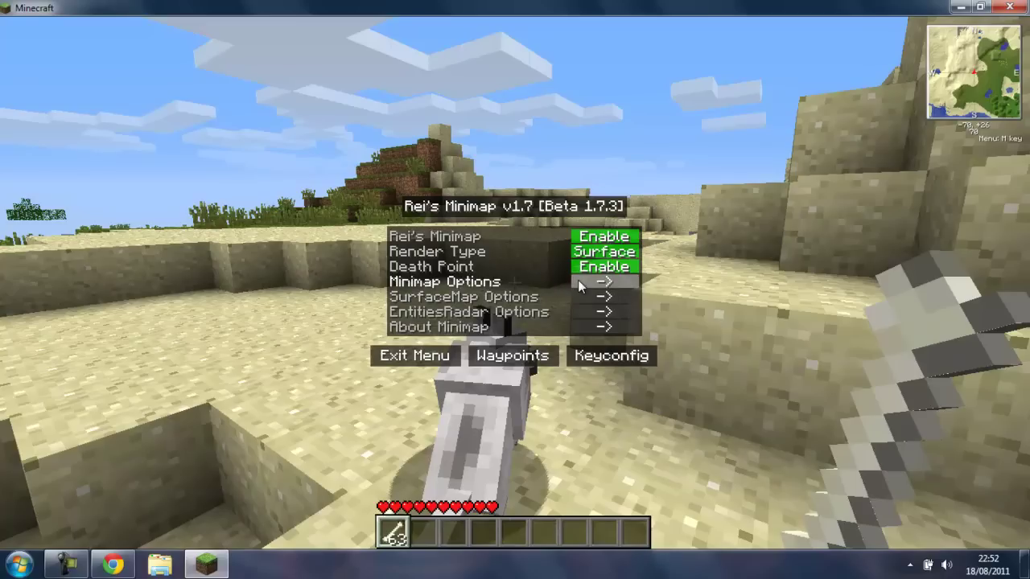
In Minimap Options, set Map Shape to Round and leave Map Transparency disabled
click(577, 281)
click(600, 214)
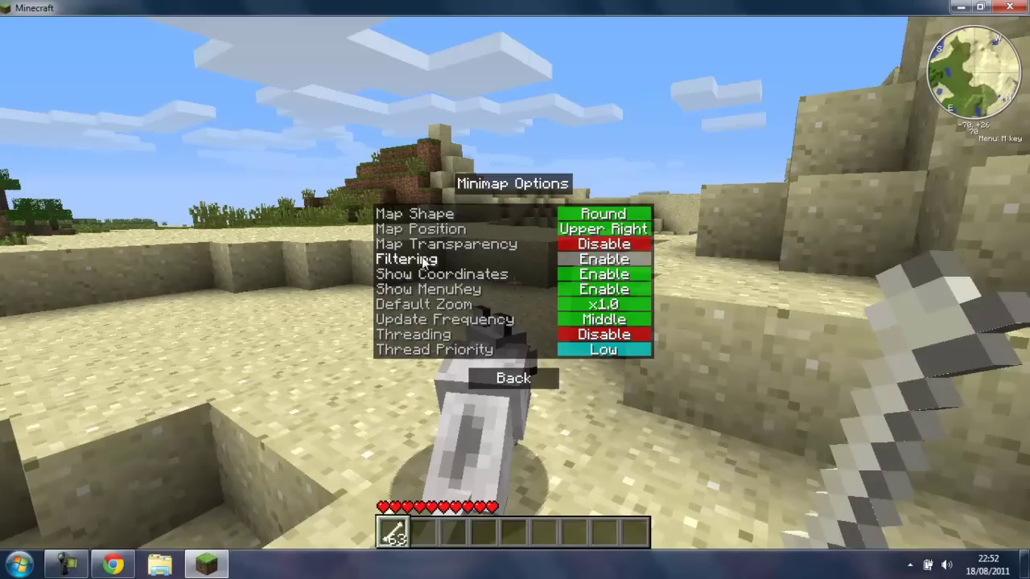
click(570, 252)
click(571, 251)
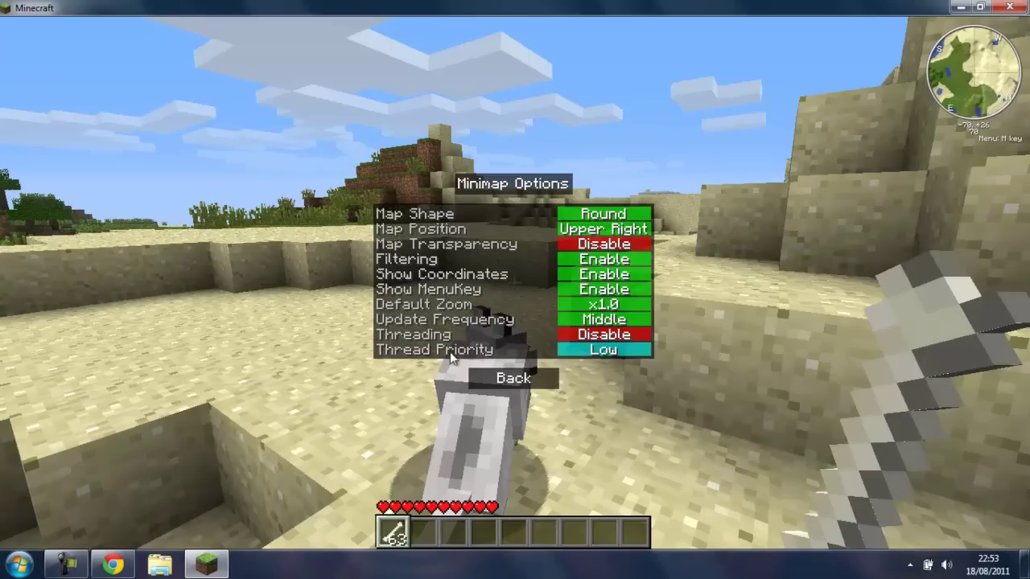
Glance at SurfaceMap Options, then enable Entities Radar and Show Direction in EntitiesRadar Options
click(505, 384)
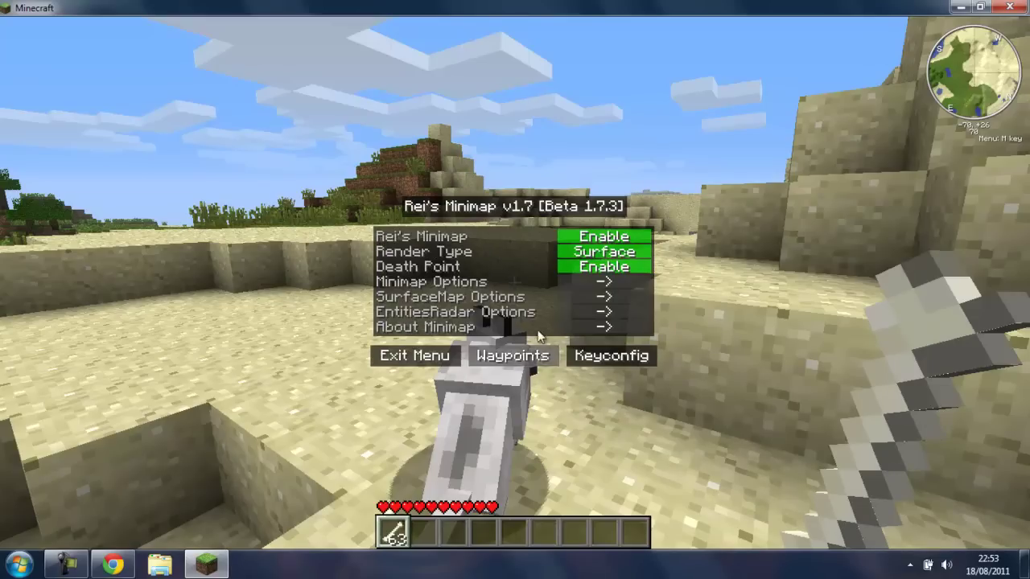
click(607, 298)
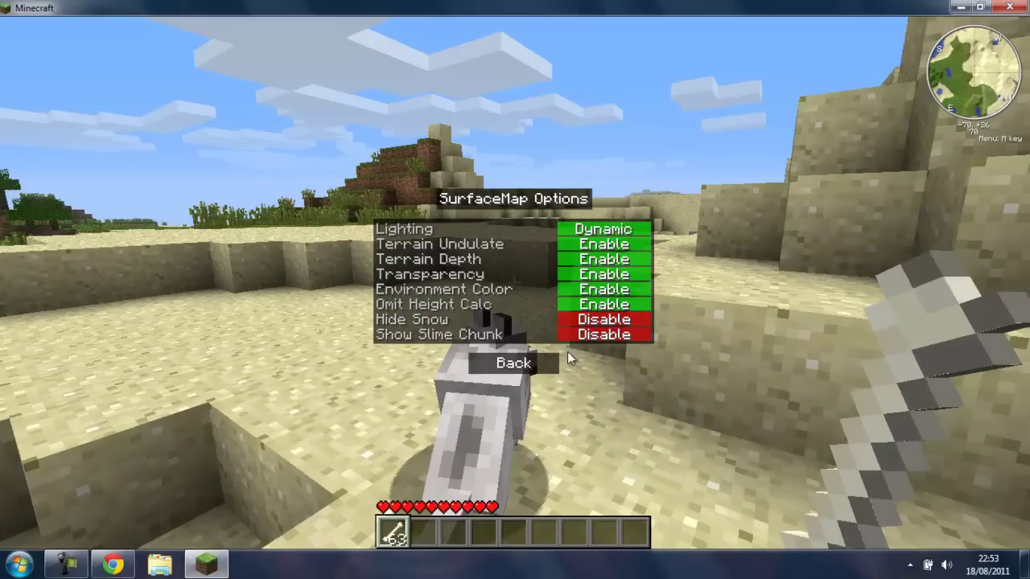
click(538, 364)
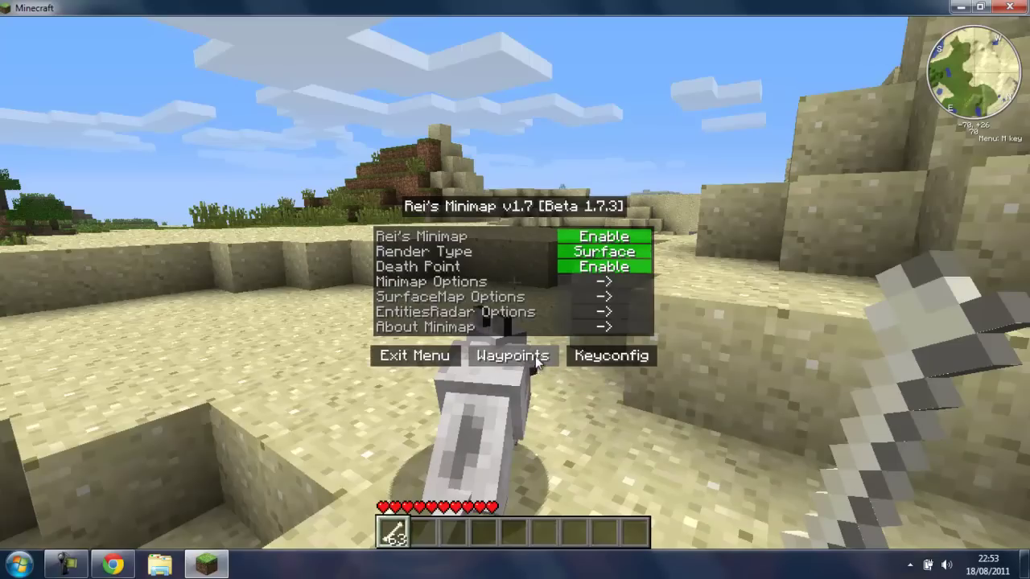
click(506, 313)
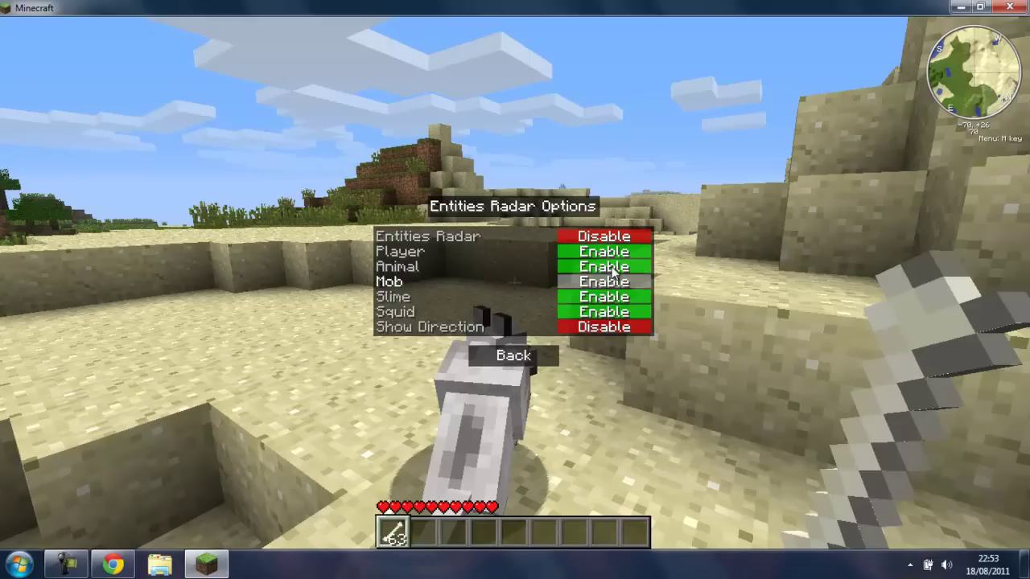
click(569, 242)
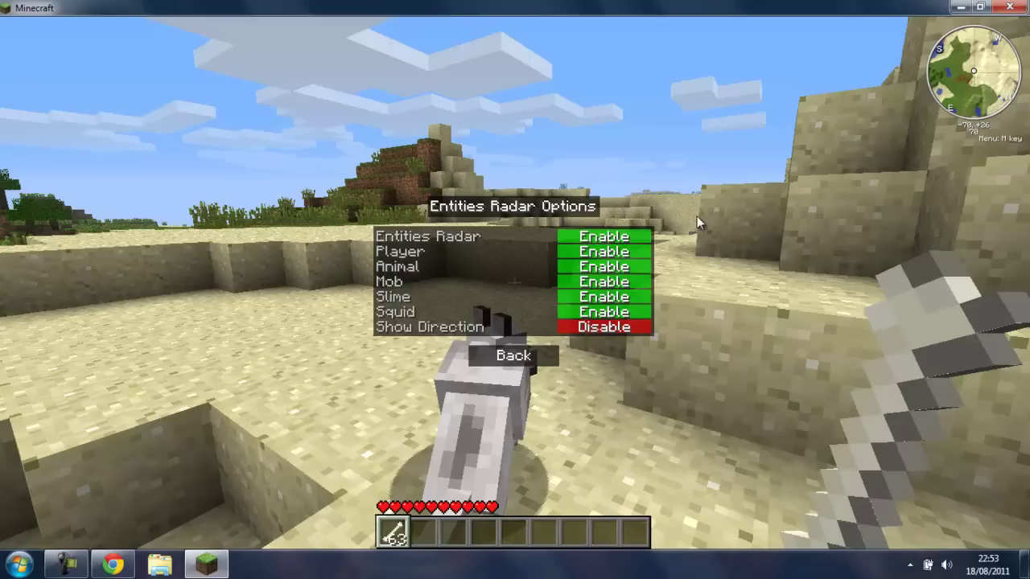
click(578, 328)
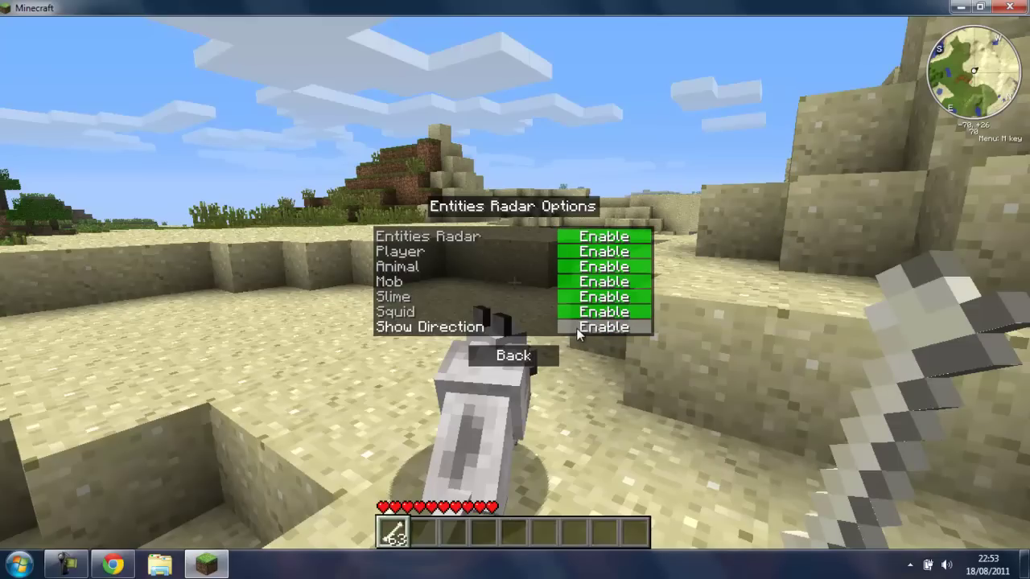
click(528, 356)
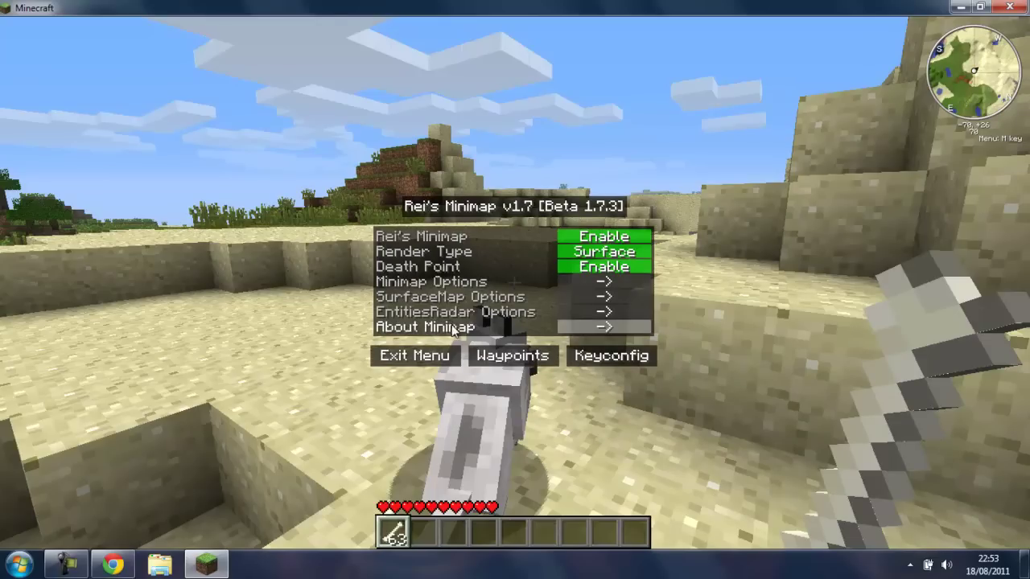
Add a minimap waypoint named 'spawn' coloured magenta, with red raised to 255
click(519, 355)
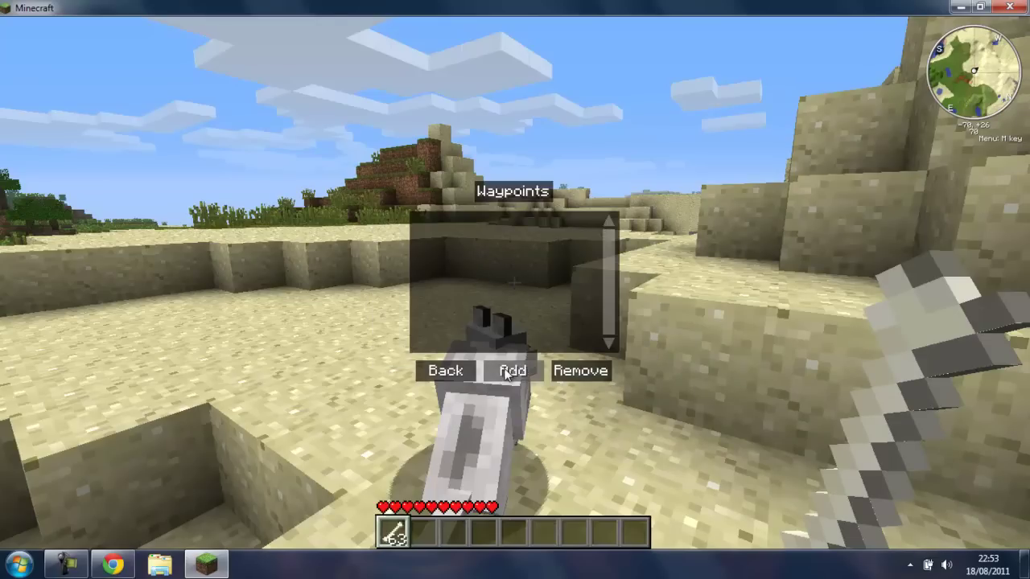
click(505, 371)
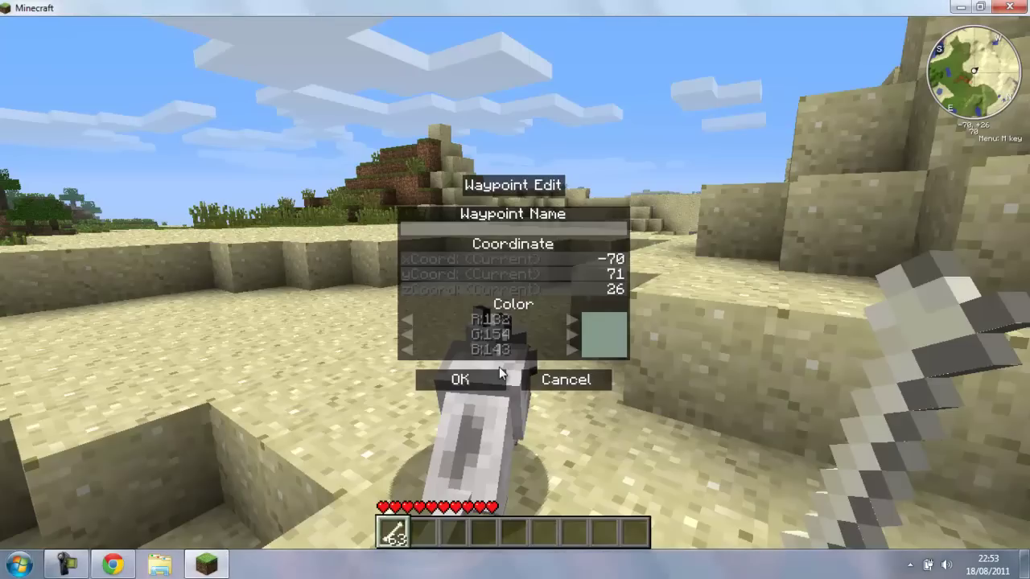
text(spawn)
drag(492, 324, 569, 321)
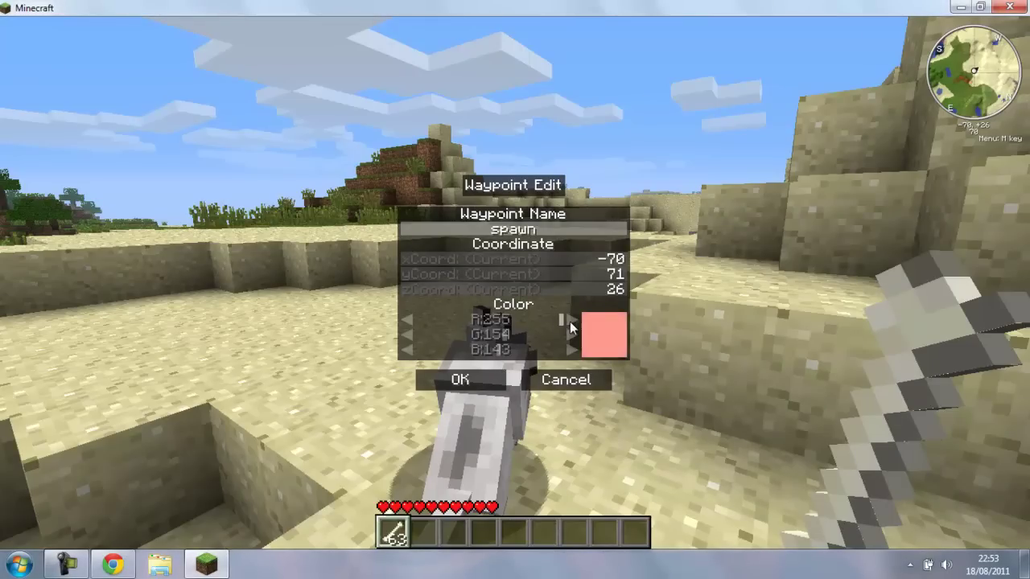
mouse_move(503, 334)
mouse_down()
mouse_move(427, 333)
mouse_move(516, 349)
mouse_up()
click(461, 380)
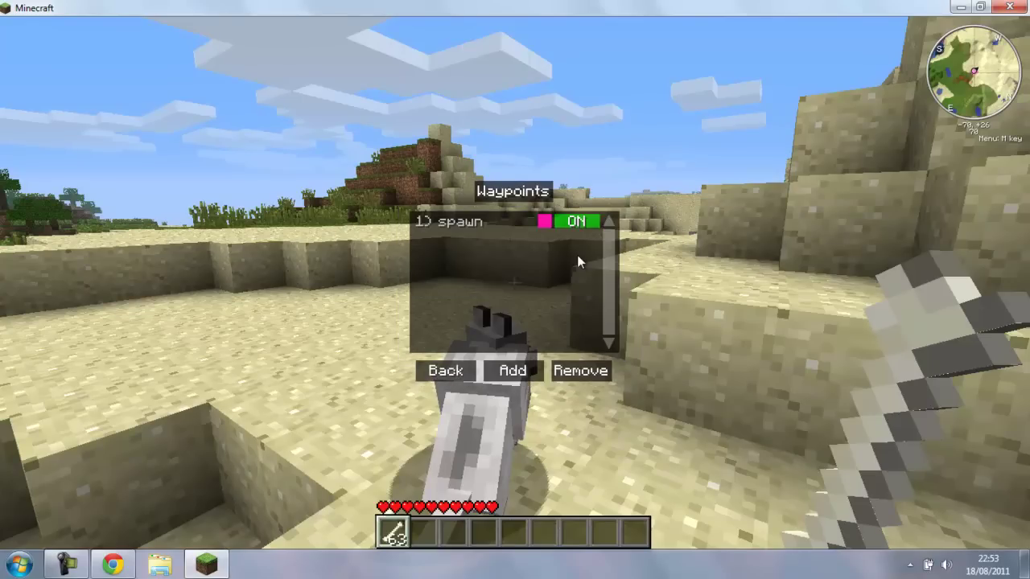
Add a second, unnamed waypoint and leave the waypoints list
click(535, 374)
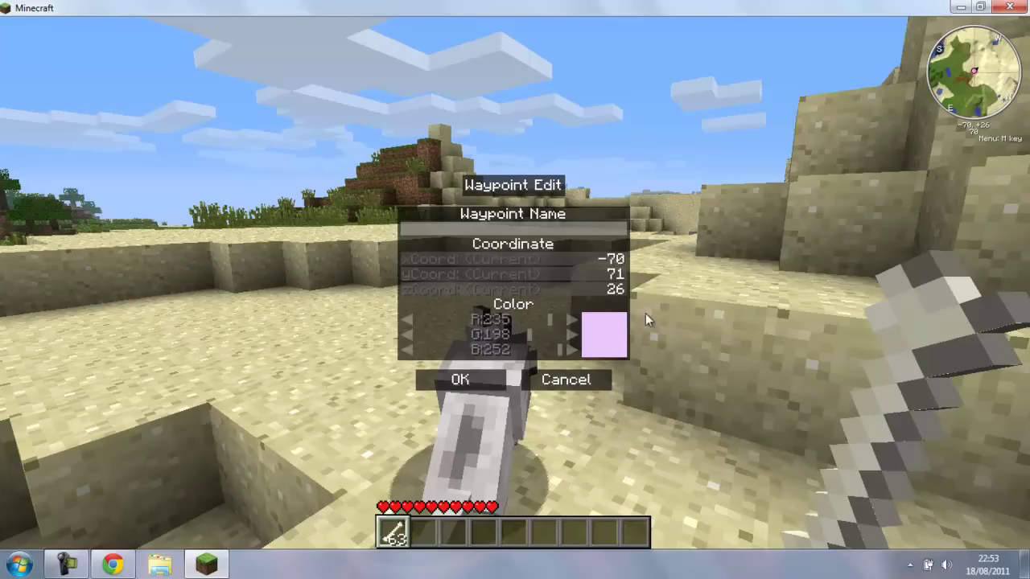
click(483, 379)
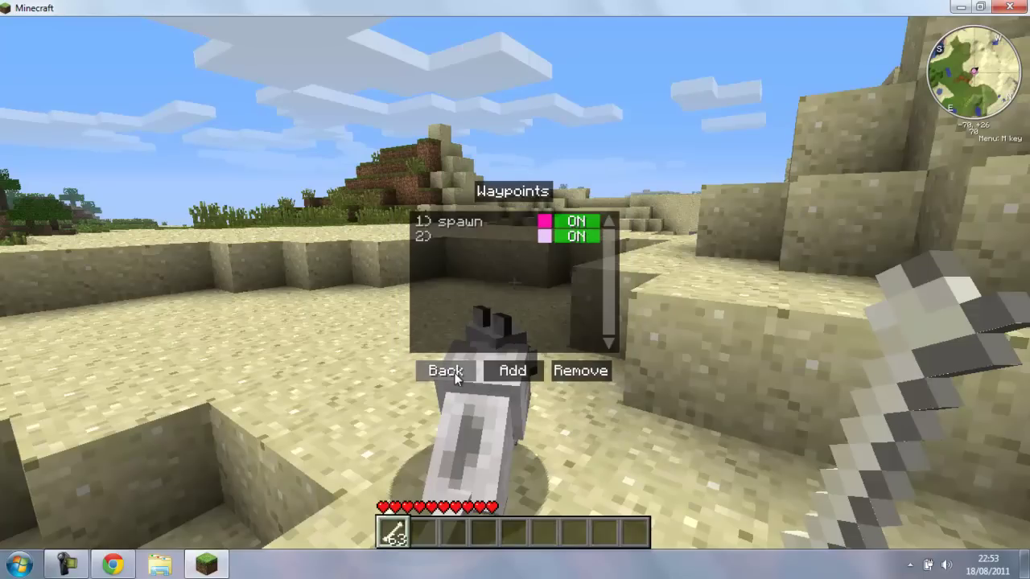
click(457, 372)
Resume the game, walk up the sand steps toward the cactus, and glance at the inventory
click(406, 355)
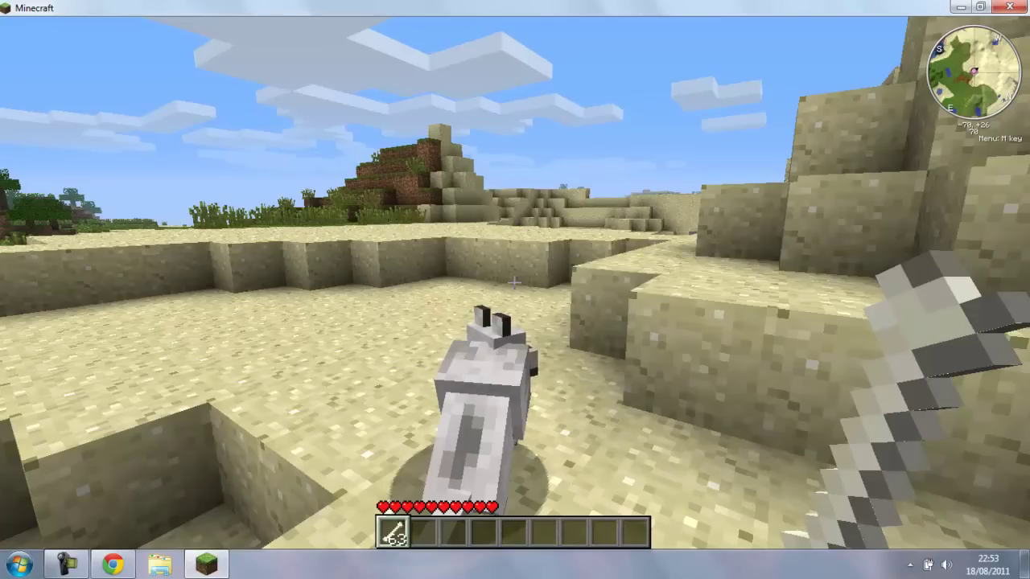
key(w)
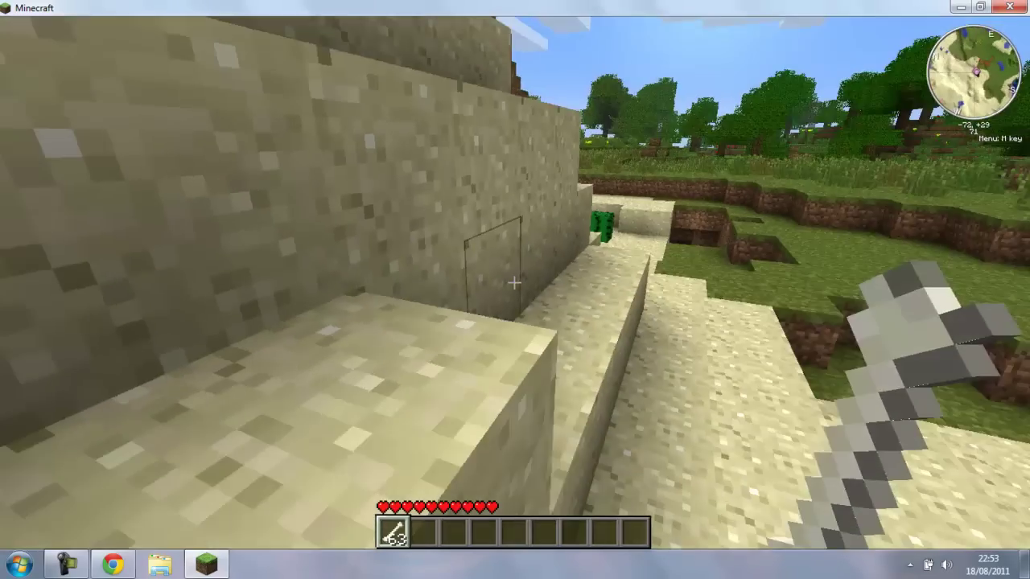
key(w)
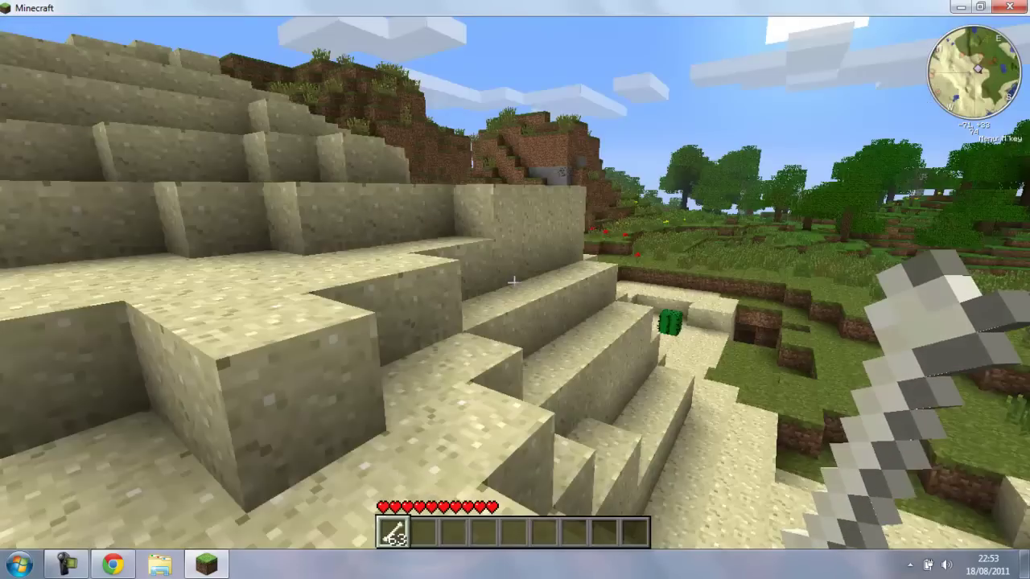
key(w)
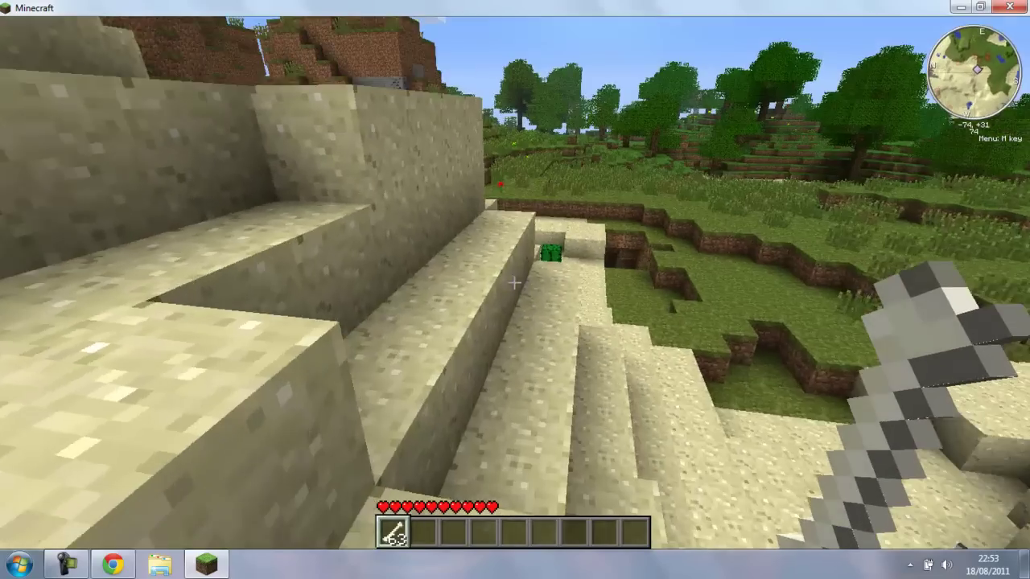
key(e)
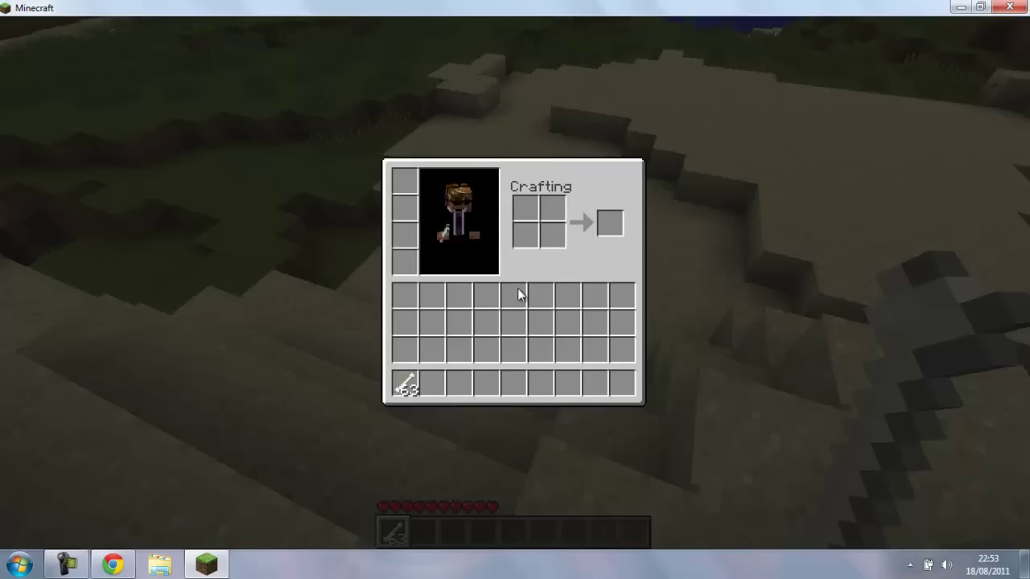
key(e)
Remove the 'spawn' waypoint from Rei's Minimap waypoint list and resume play
key(m)
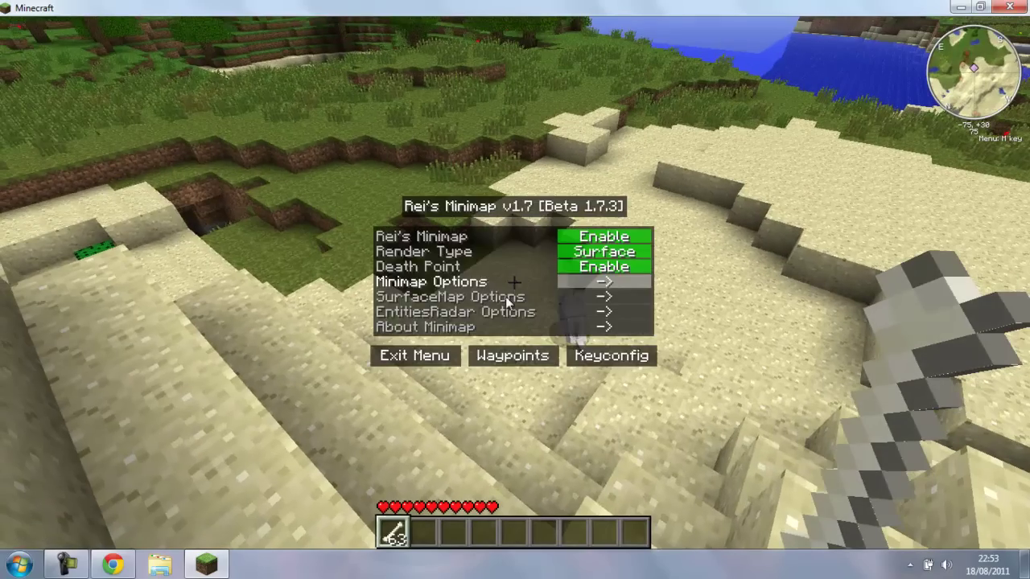
click(512, 418)
click(588, 374)
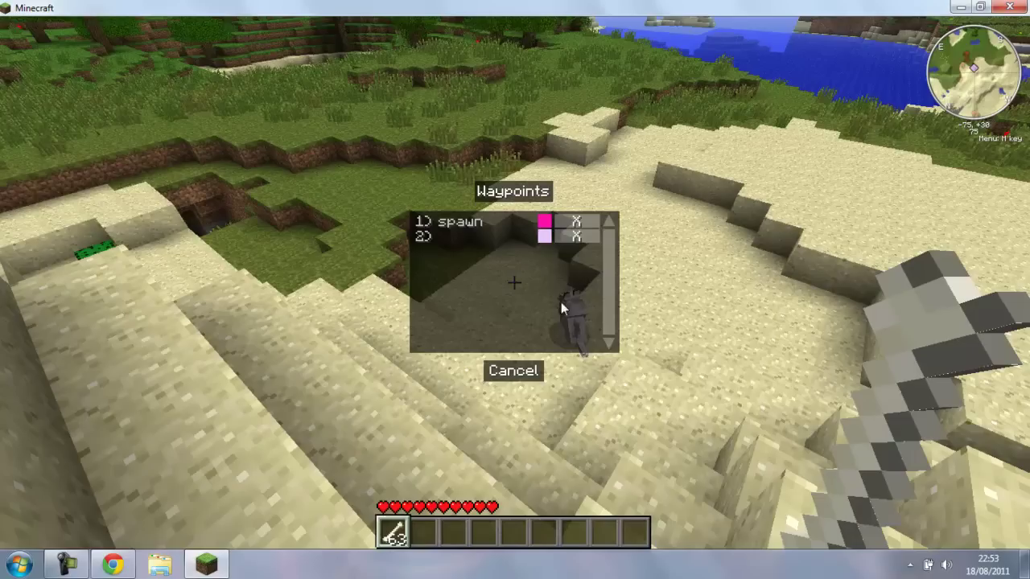
click(527, 376)
click(589, 374)
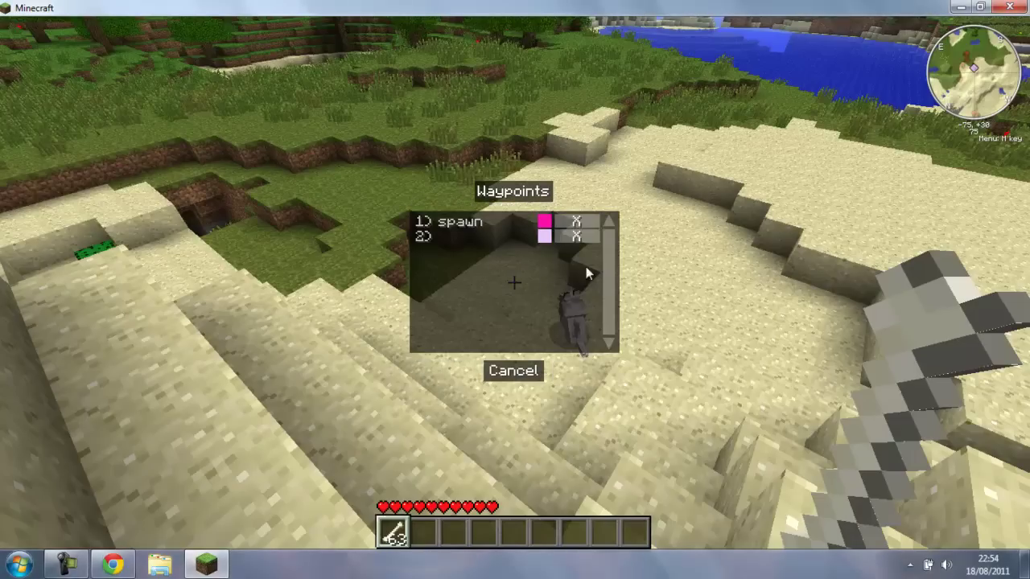
click(577, 223)
click(576, 222)
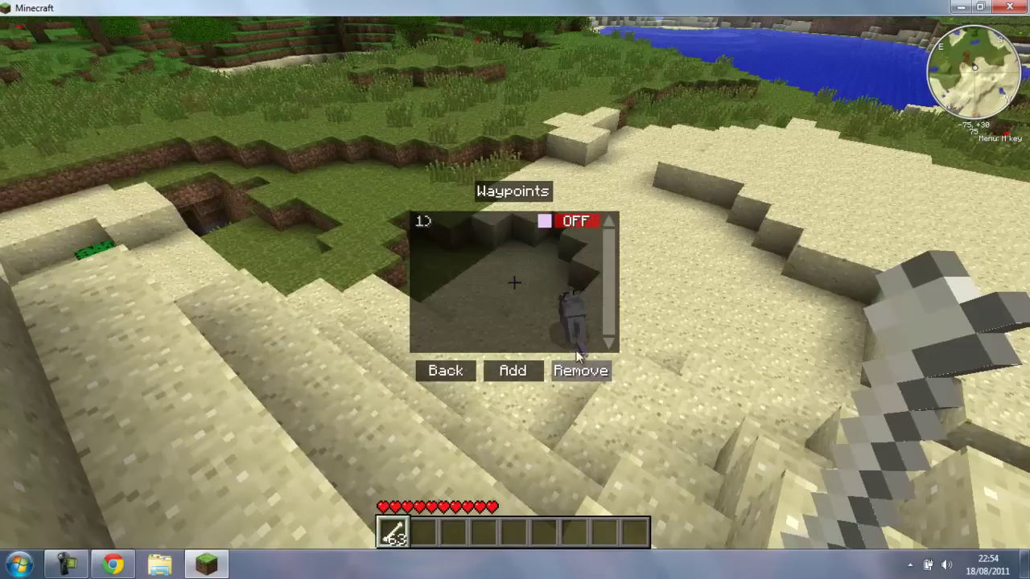
click(578, 223)
click(580, 370)
click(577, 223)
click(445, 371)
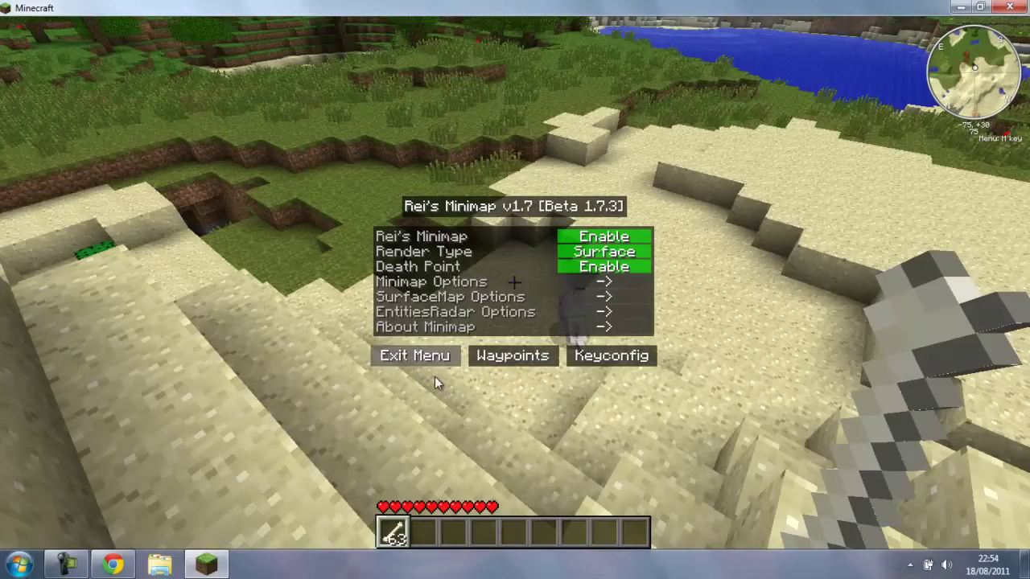
click(415, 356)
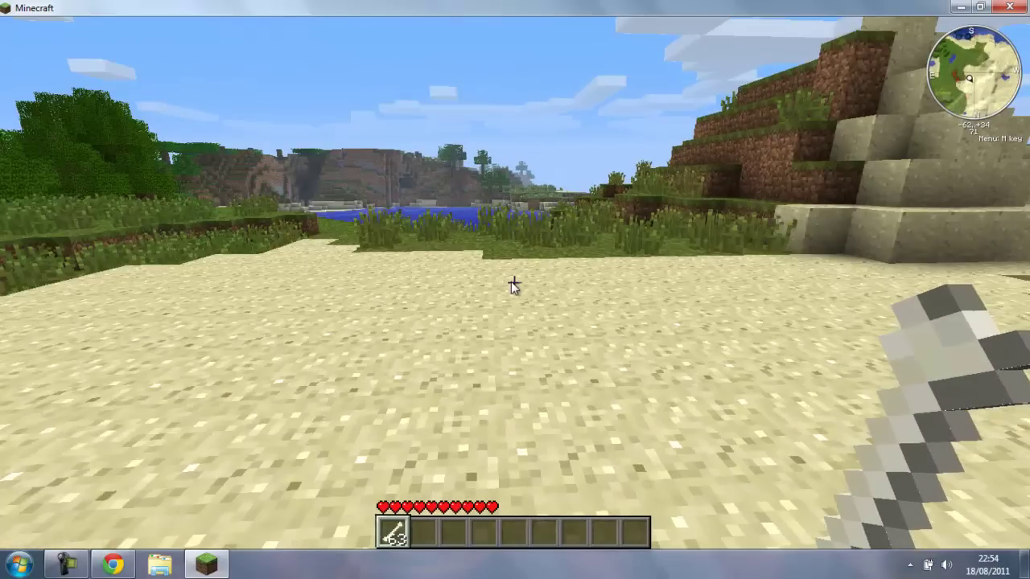
Get the //wand wooden axe and select sand corners (-56, 70, 30) and (-61, 70, 36)
key(t)
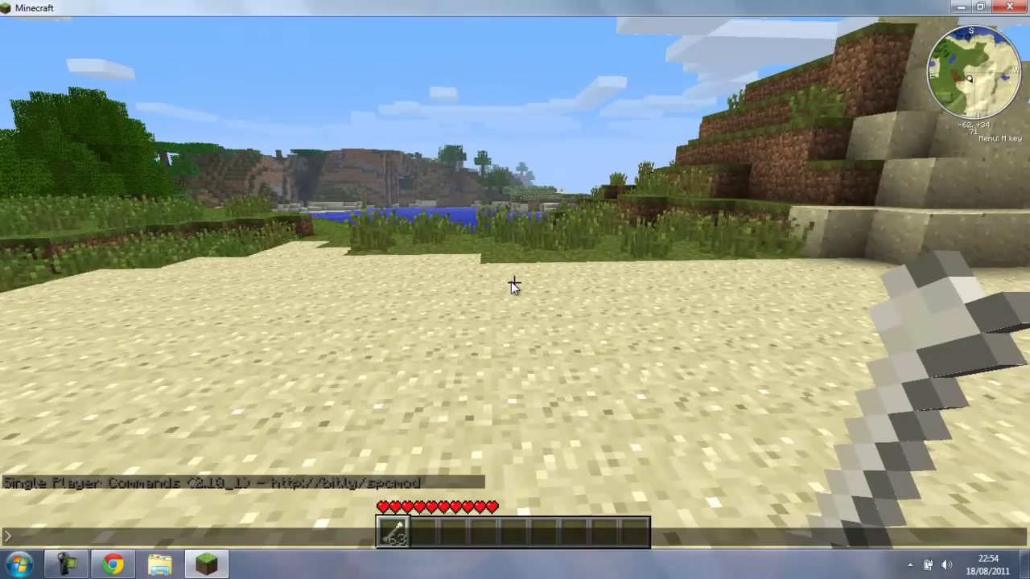
text(/wand)
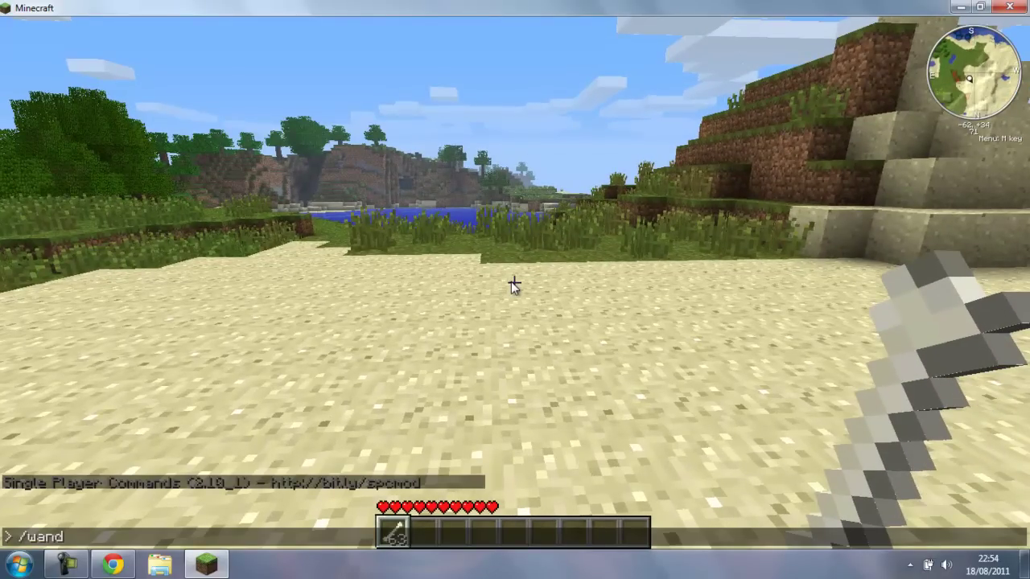
key(Return)
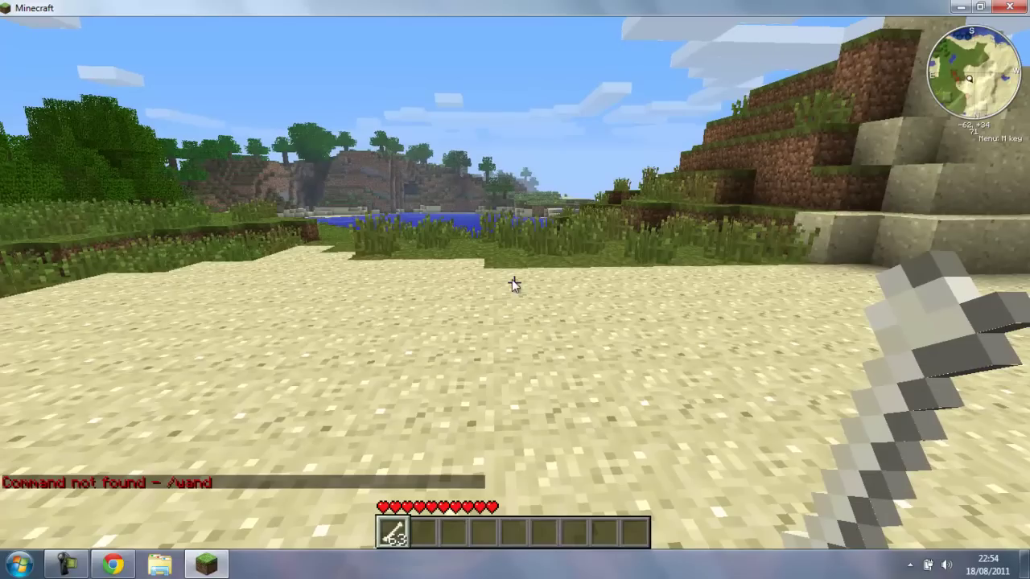
key(t)
text(//wand)
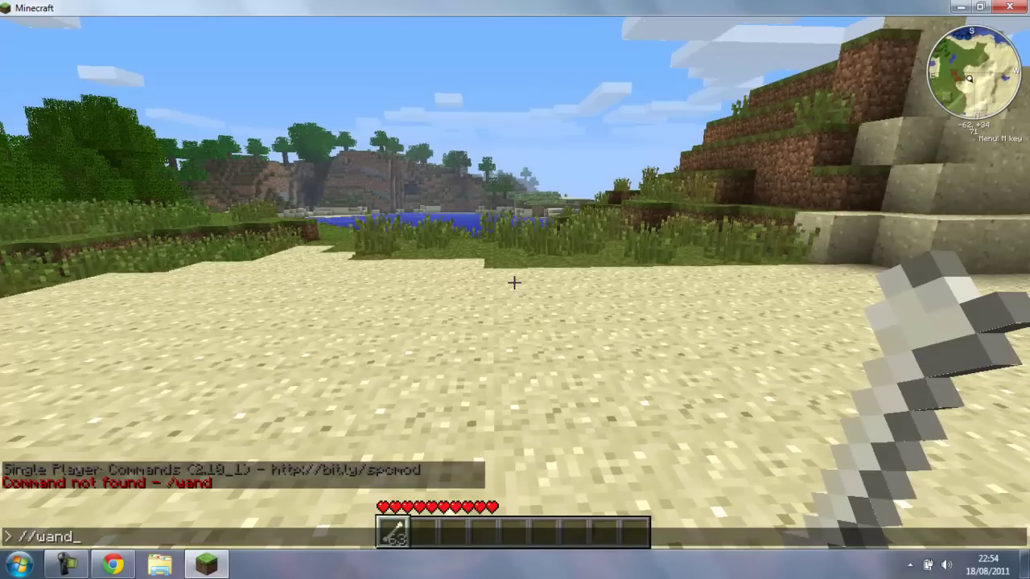
key(Return)
key(2)
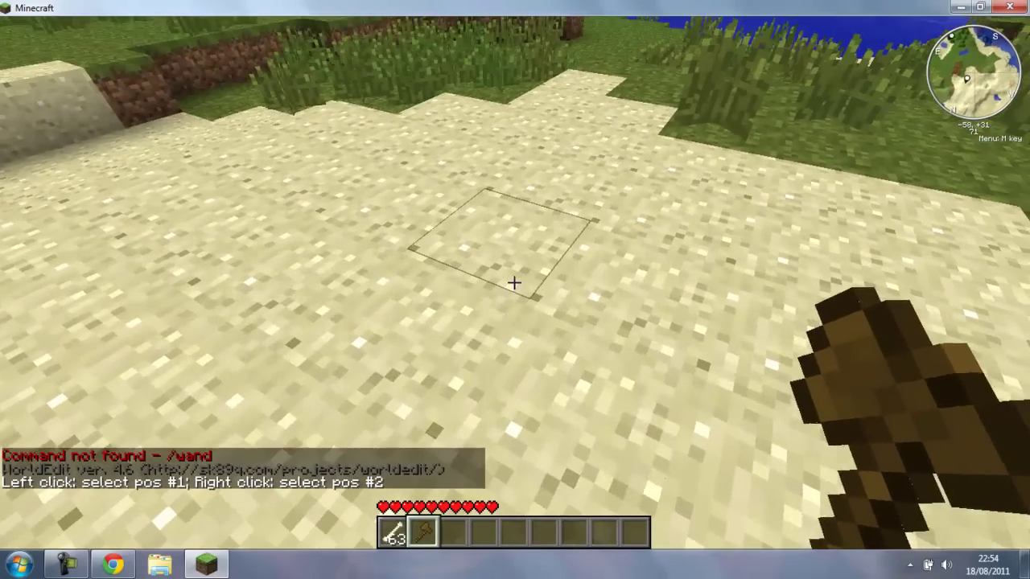
click(514, 281)
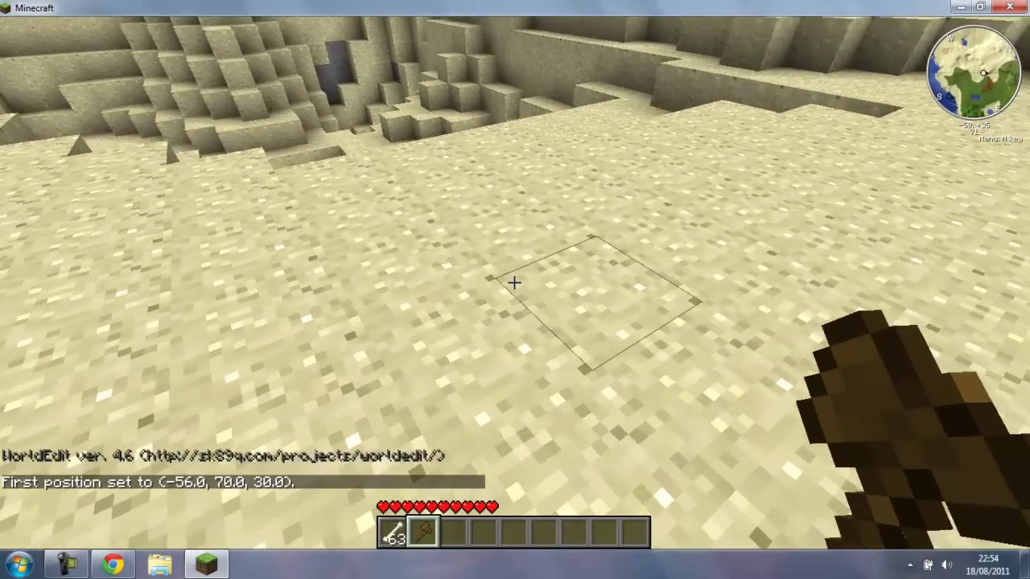
right_click(514, 281)
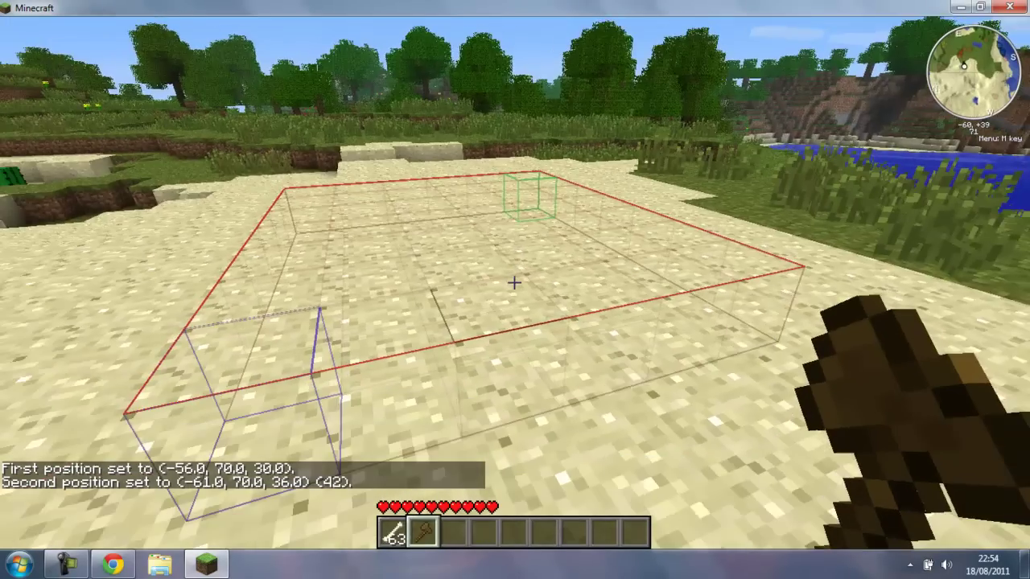
Check the inventory, then run //expand vert to extend the selection by 5334 blocks
key(e)
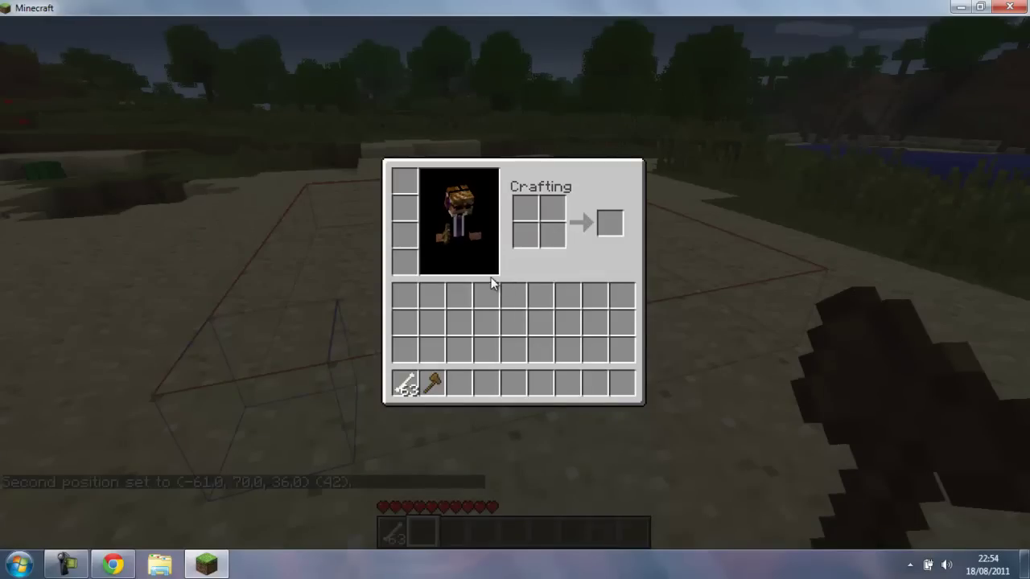
key(e)
key(t)
text(//expand ver)
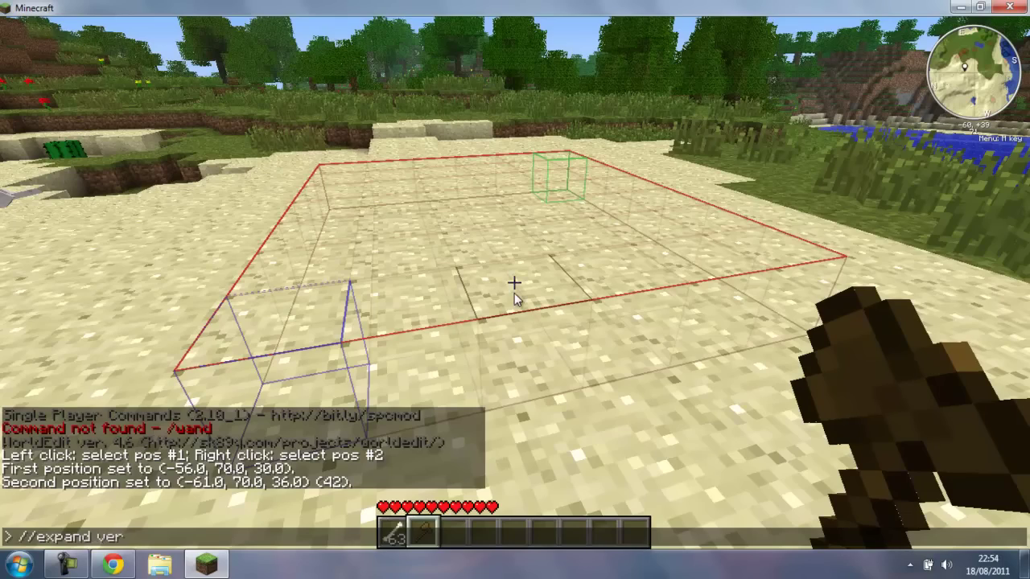
text(t)
key(Return)
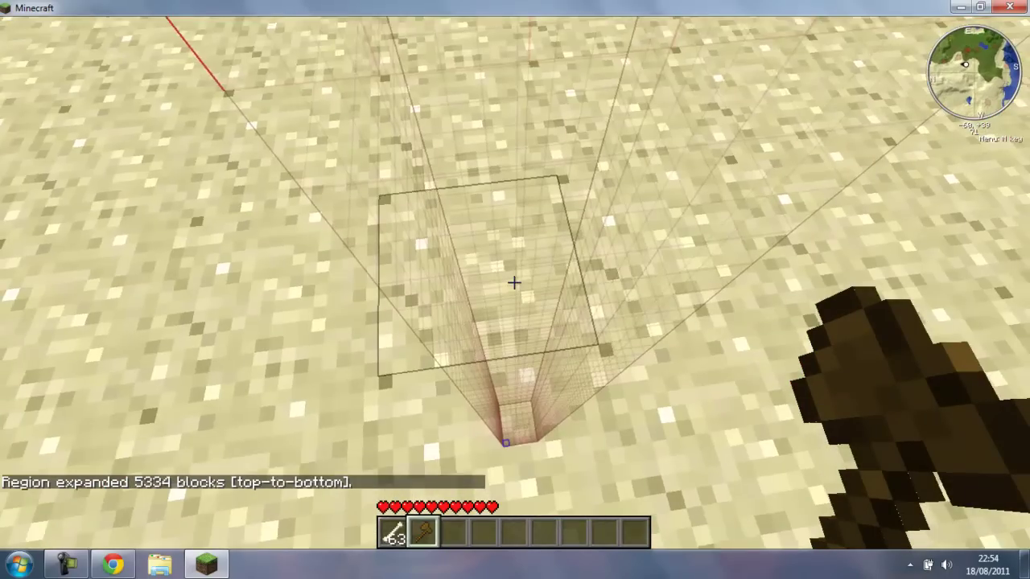
key(t)
text(//set)
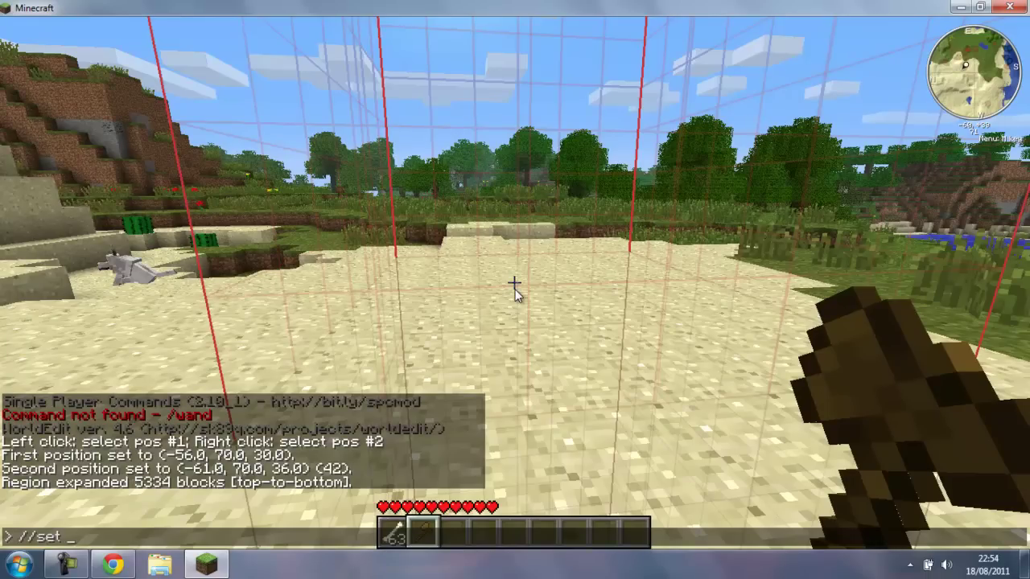
Use //set to fill the column with stone, then oak, spruce and birch wood
text(1)
key(Return)
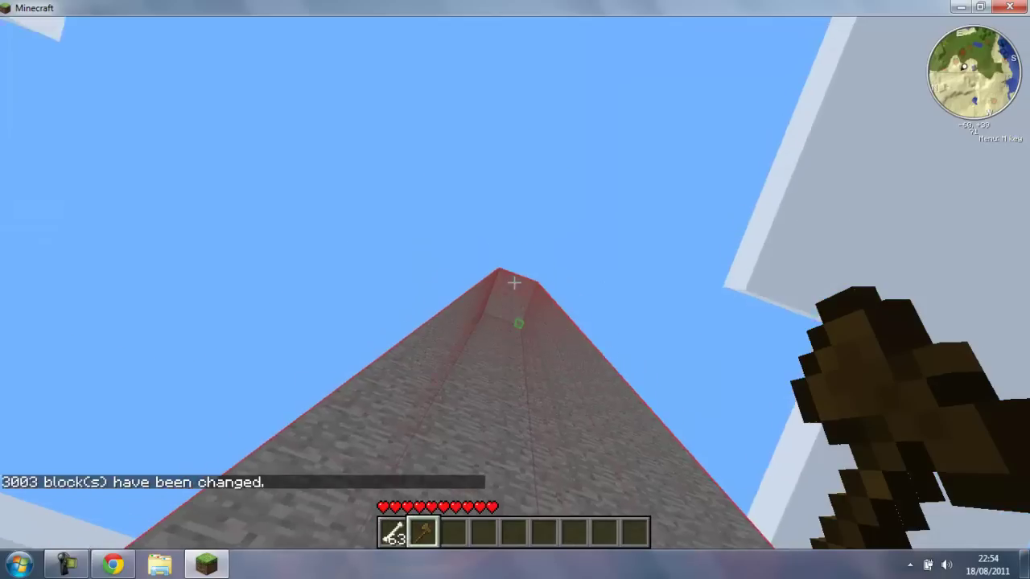
key(t)
text(//set 1)
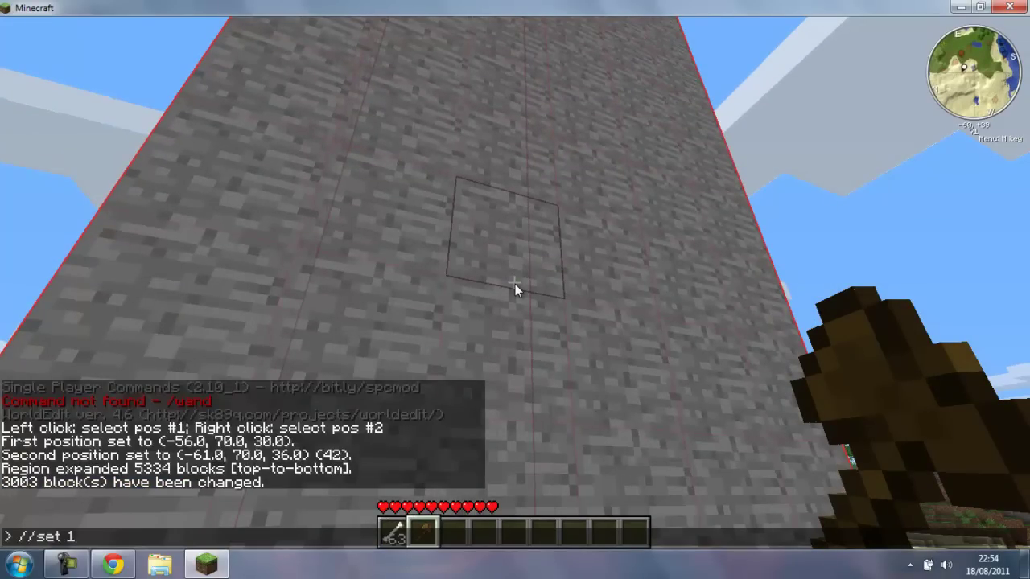
text(7)
key(Return)
key(t)
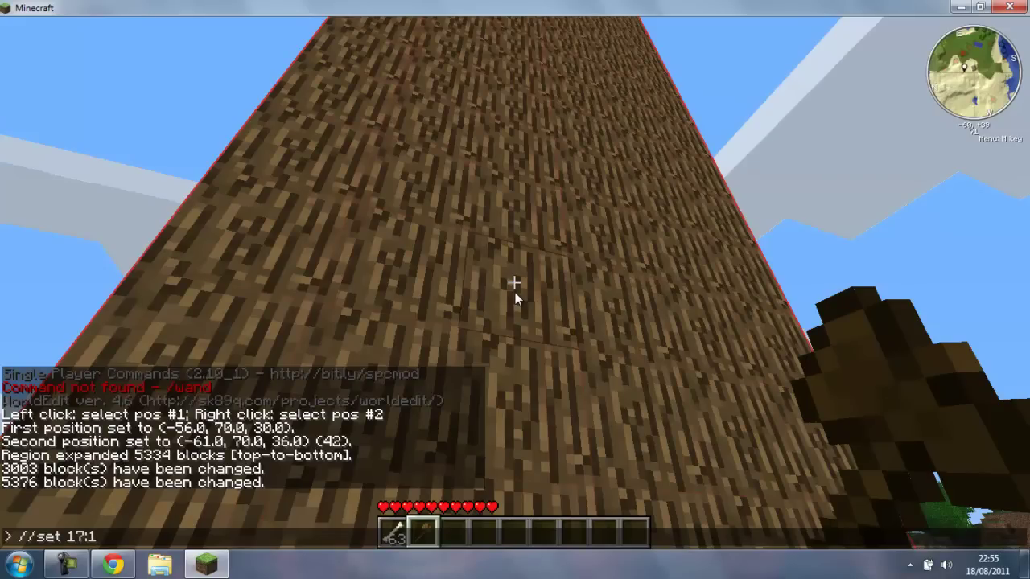
key(Return)
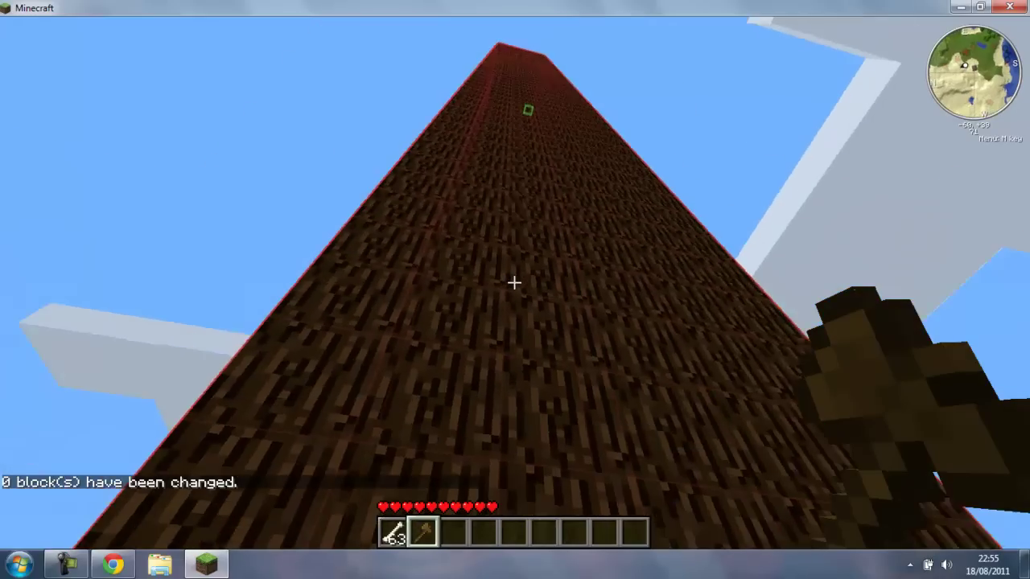
key(t)
text(> //set 17:)
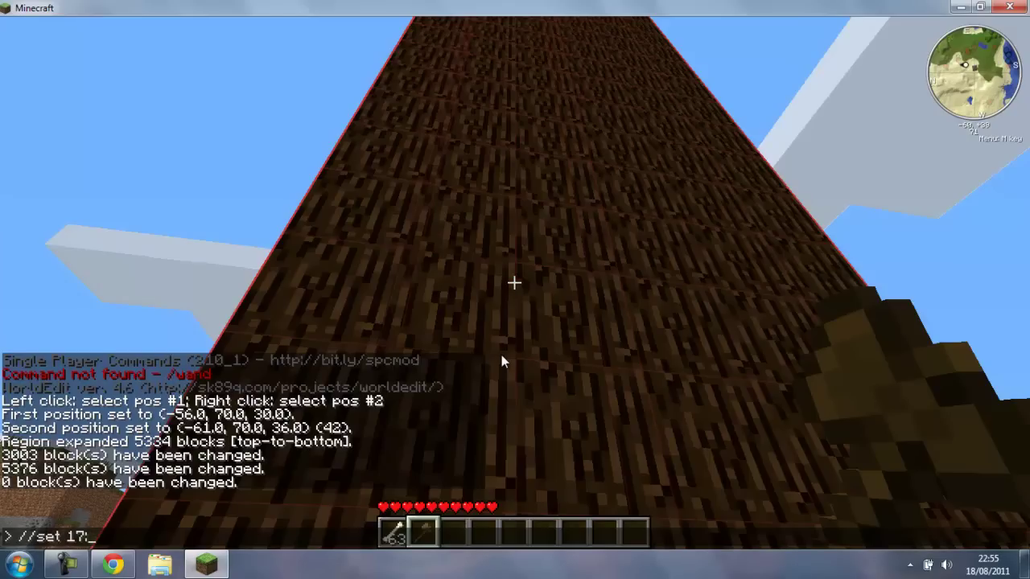
text(2)
key(Return)
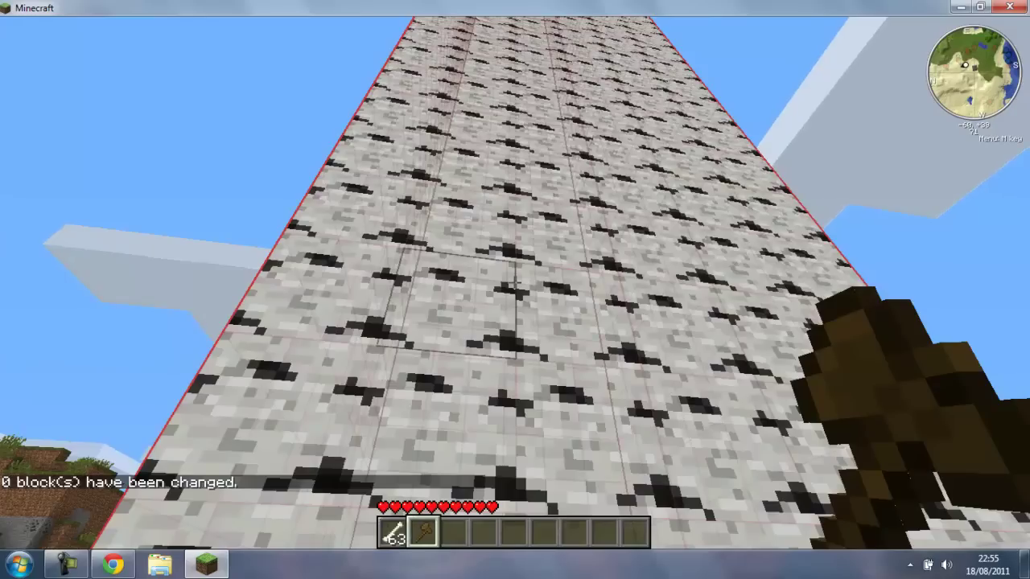
Undo twice, reverting the birch and spruce fills back to oak
key(t)
text(//undo)
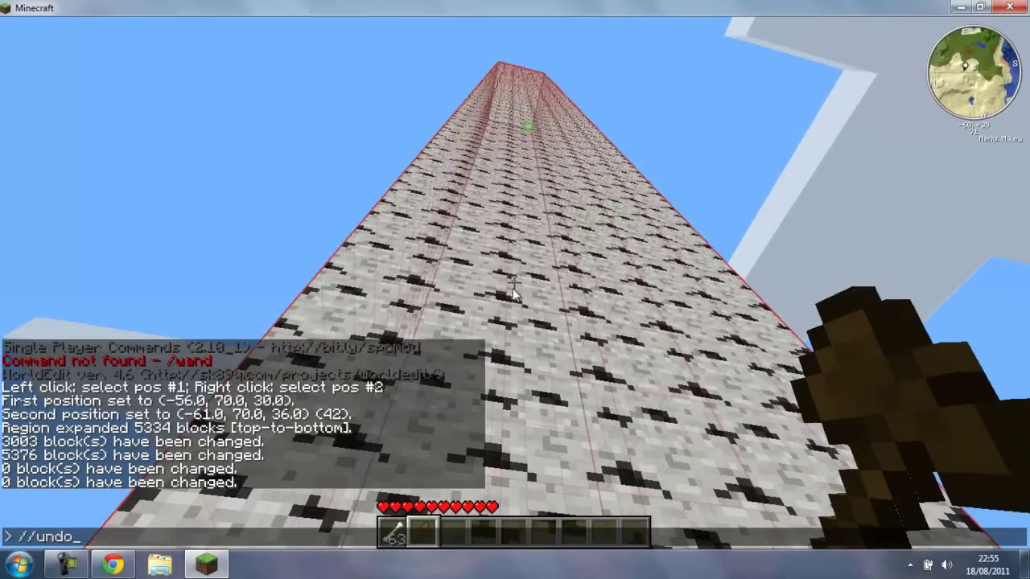
key(Return)
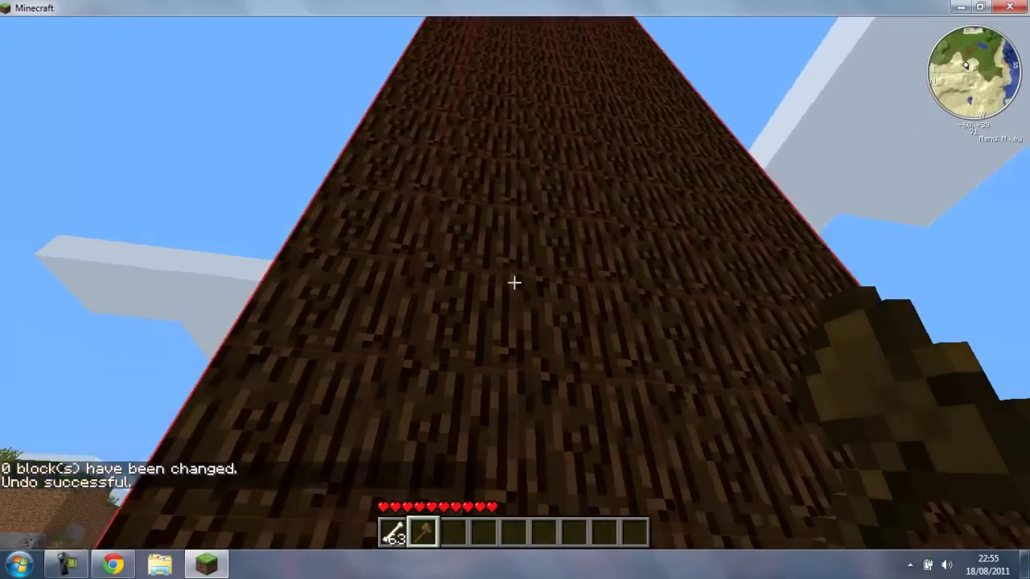
key(t)
text(//undo)
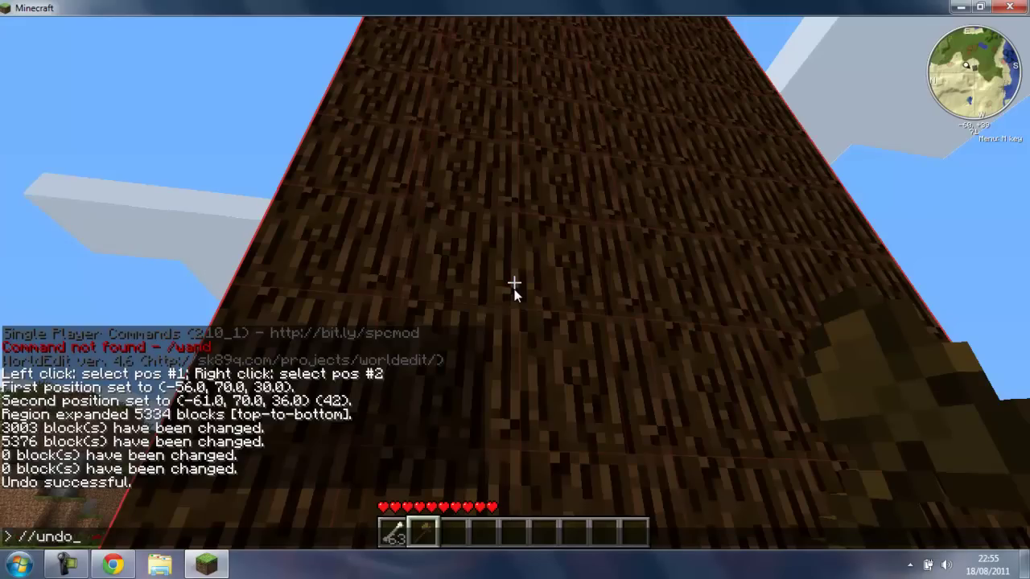
key(Return)
Enter the misspelled //uondo, which is rejected as 'Command not found'
key(t)
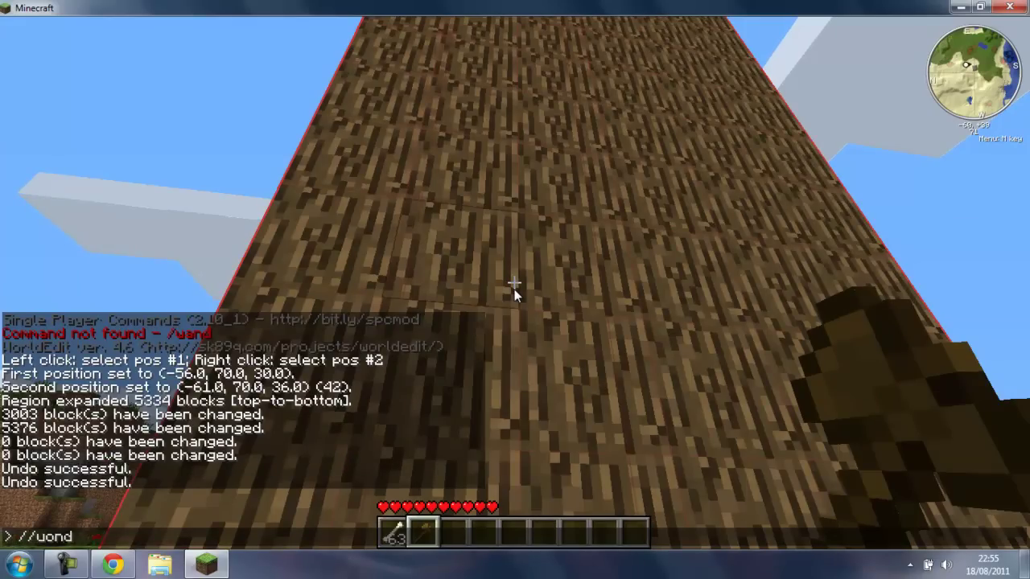
text(o)
key(Return)
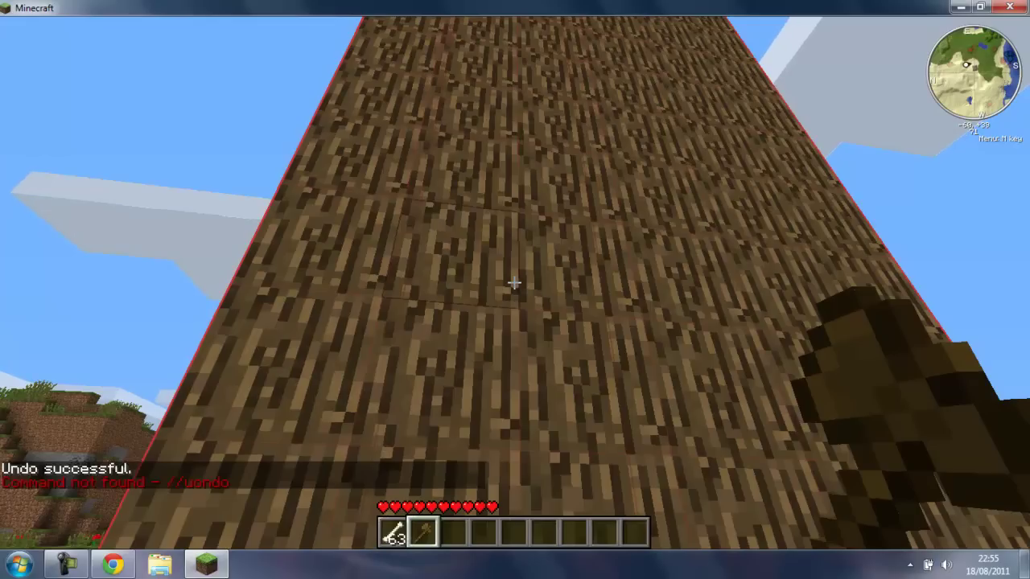
Redo the 5376-block shaft with //redo, walk to the pit edge, and enable /fly
key(t)
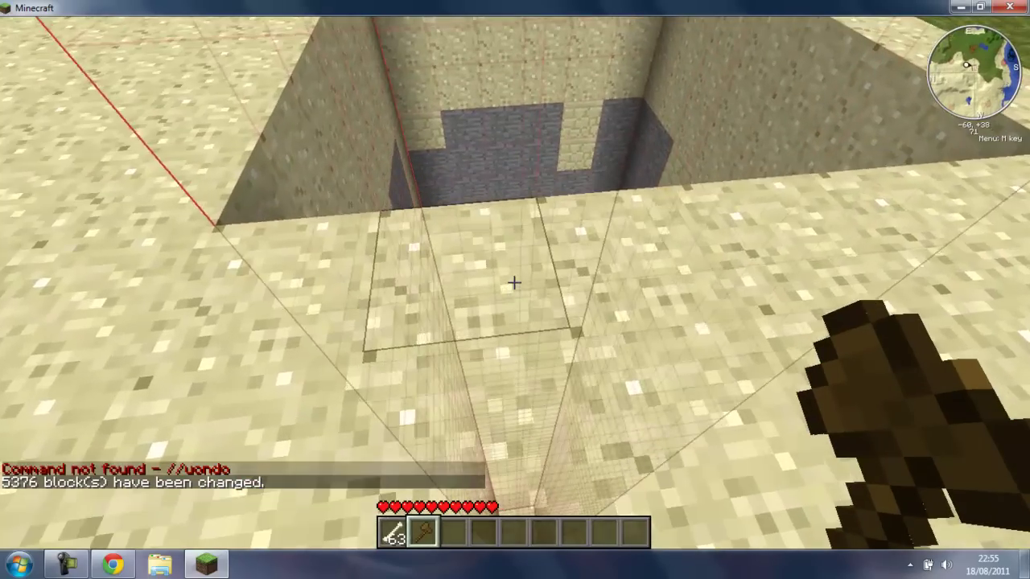
key(w)
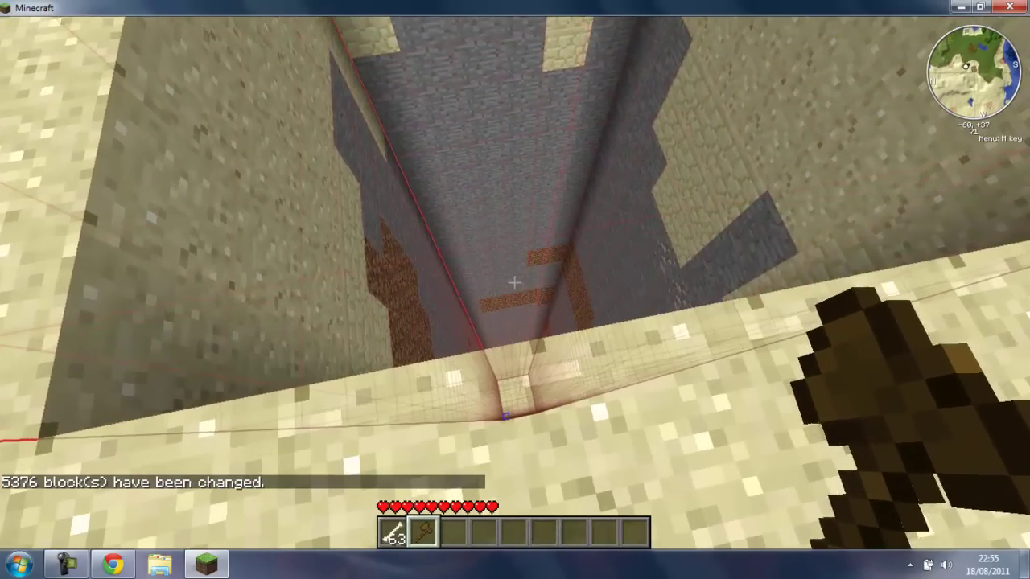
key(w)
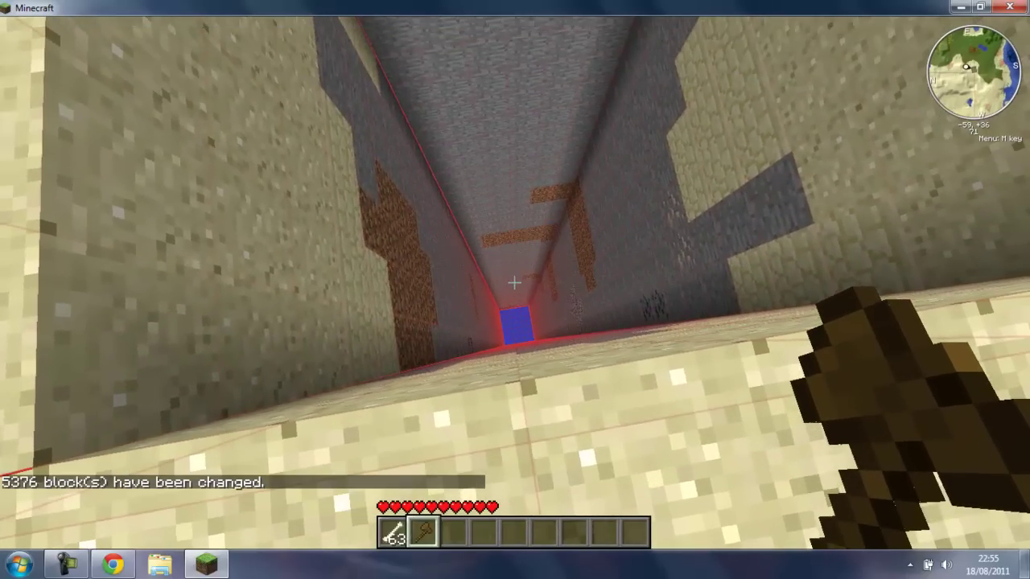
key(t)
text(/fly)
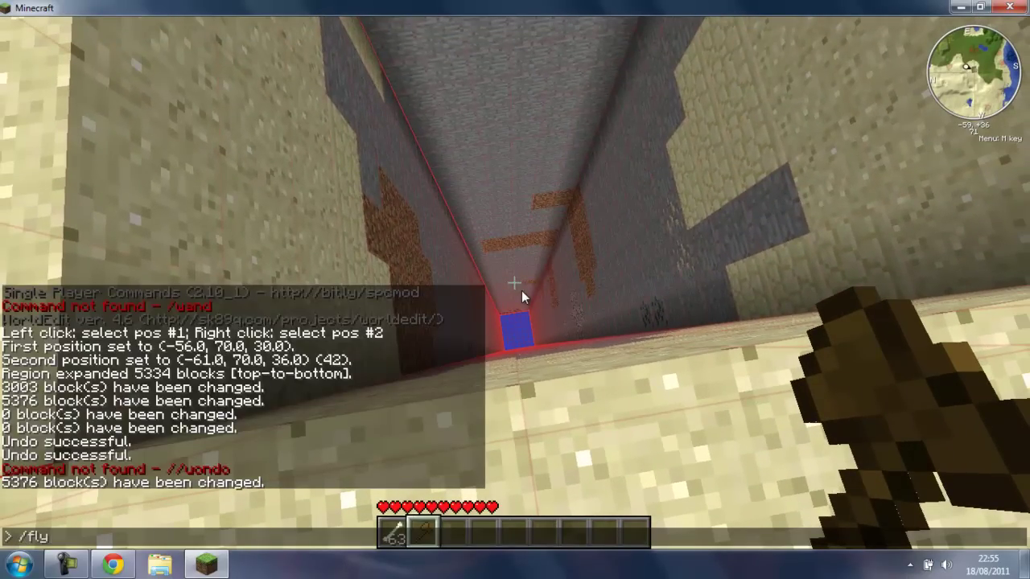
key(Return)
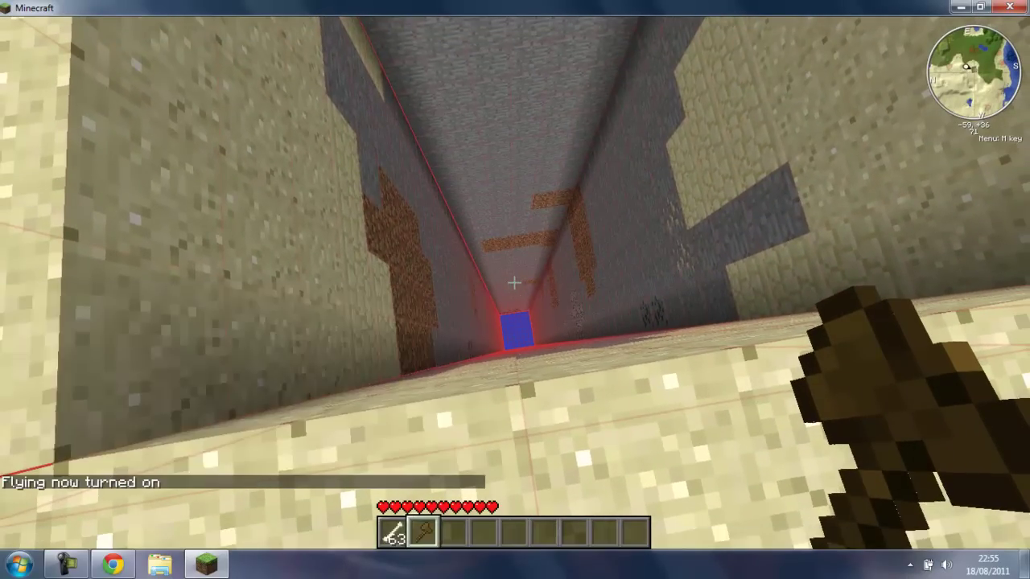
Fly down the shaft to bedrock and settle facing the ore wall
key(w)
key(shift)
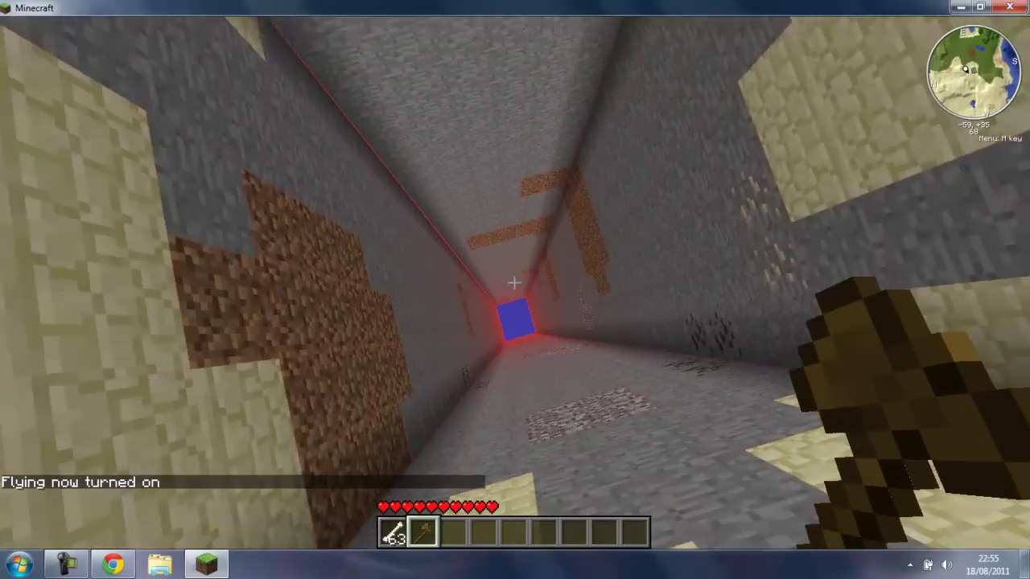
key(shift)
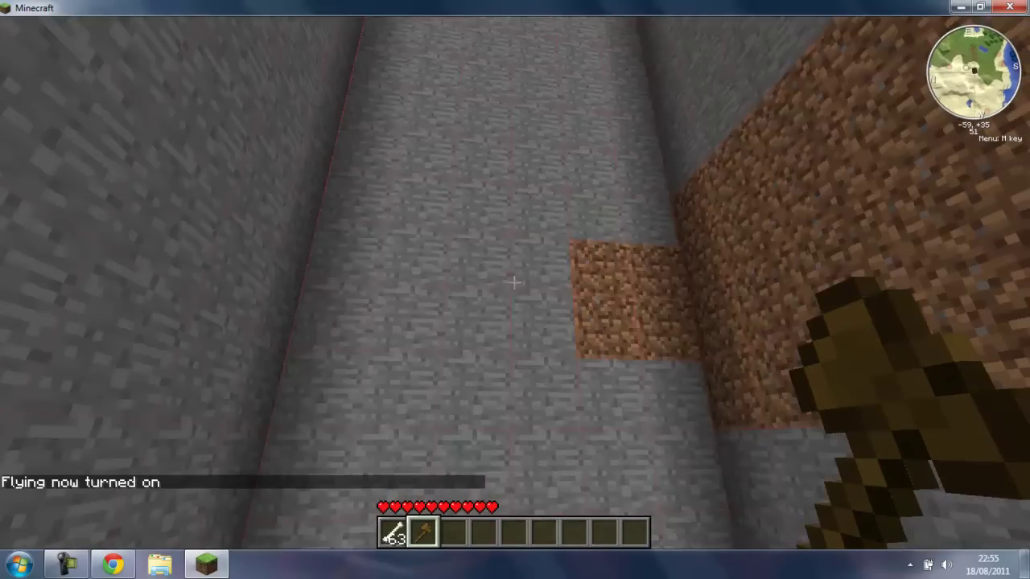
key(shift)
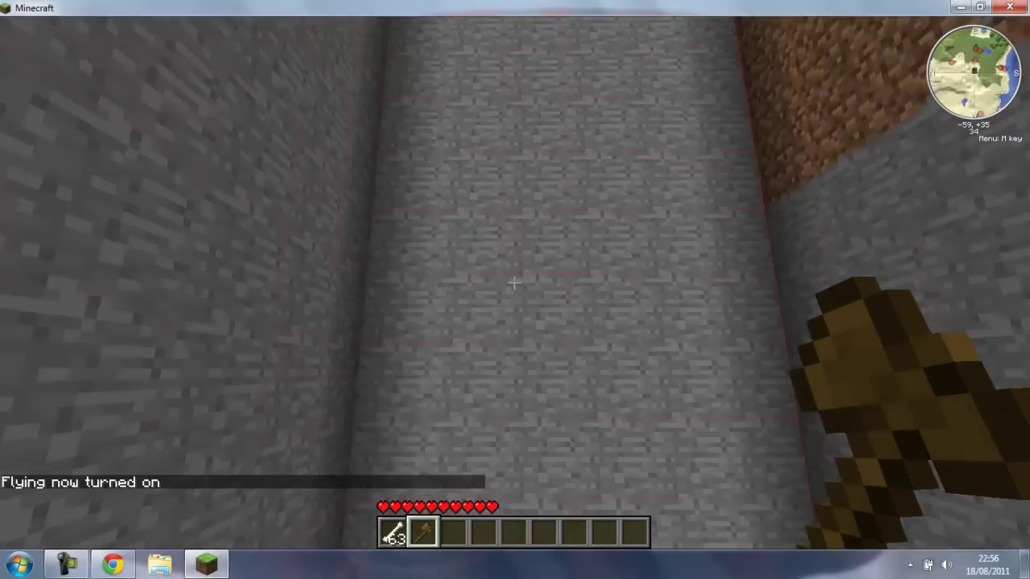
key(shift)
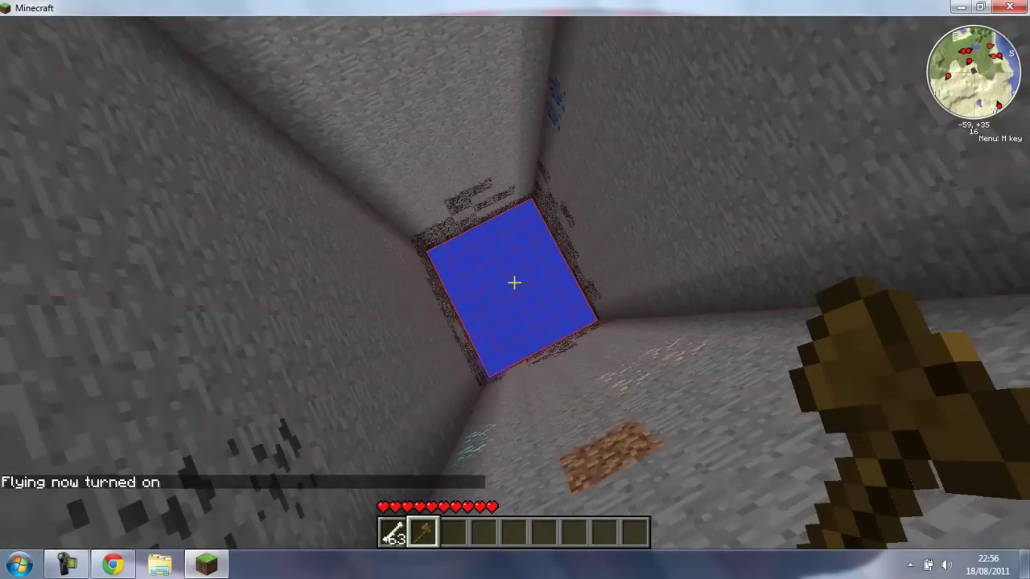
key(shift)
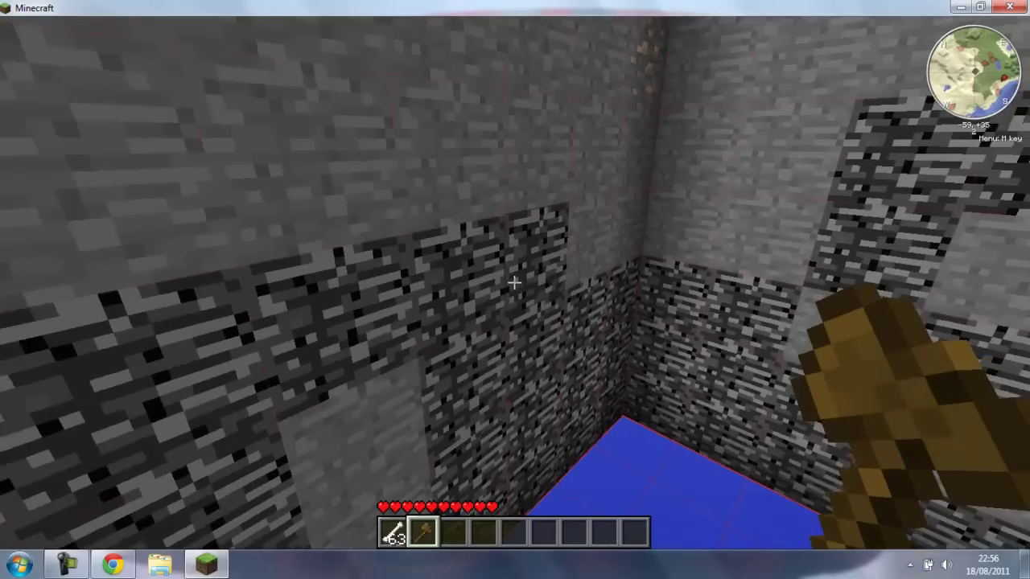
key(shift)
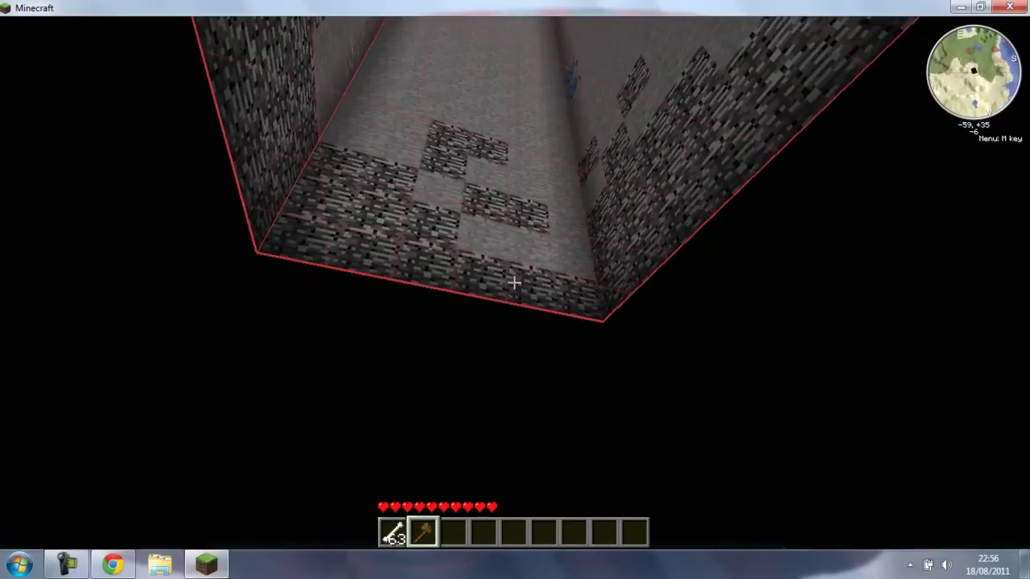
key(space)
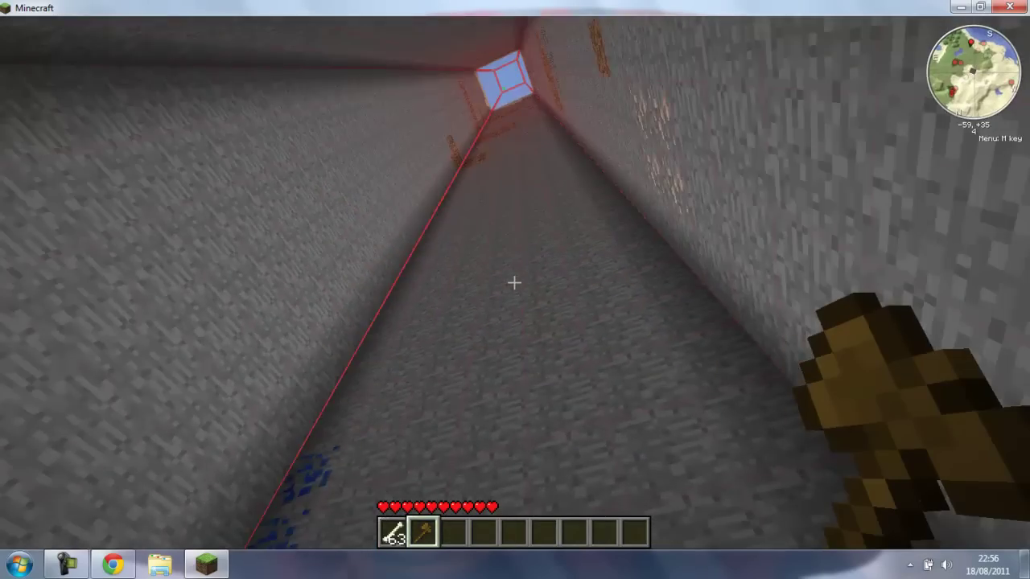
key(shift)
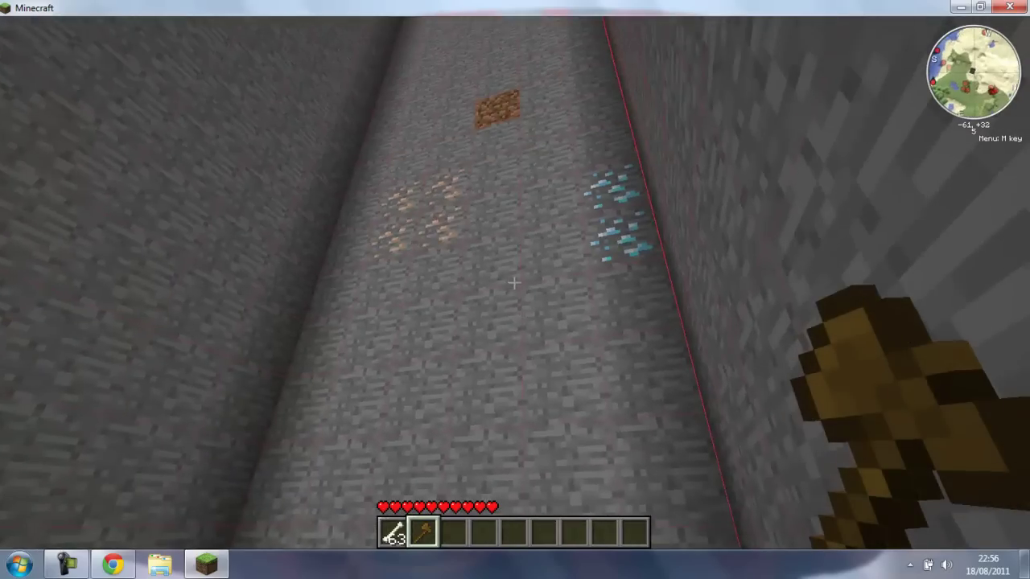
Enable the super pickaxe with // and equip a diamond pickaxe from /i 278
key(t)
text(//)
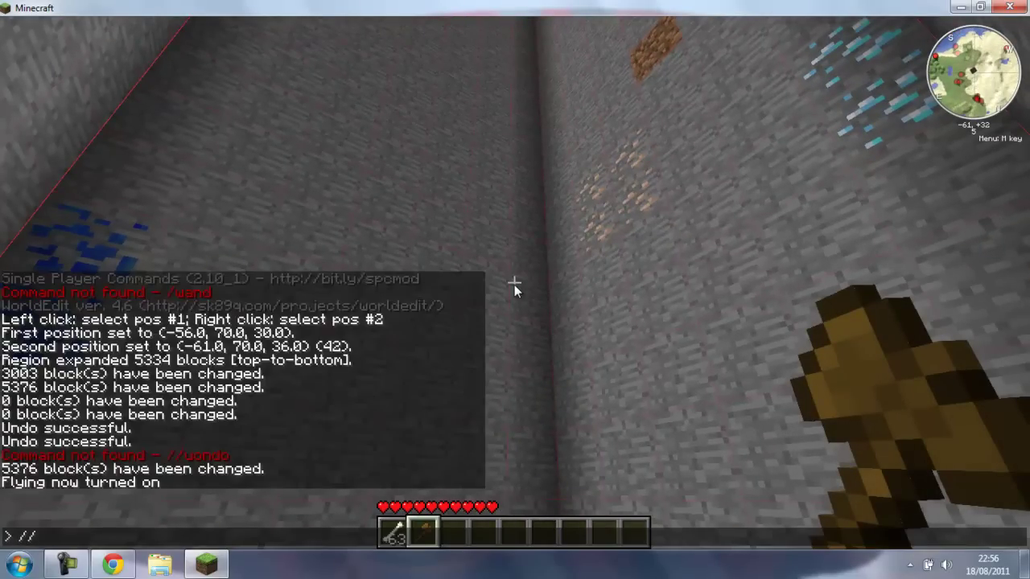
key(Return)
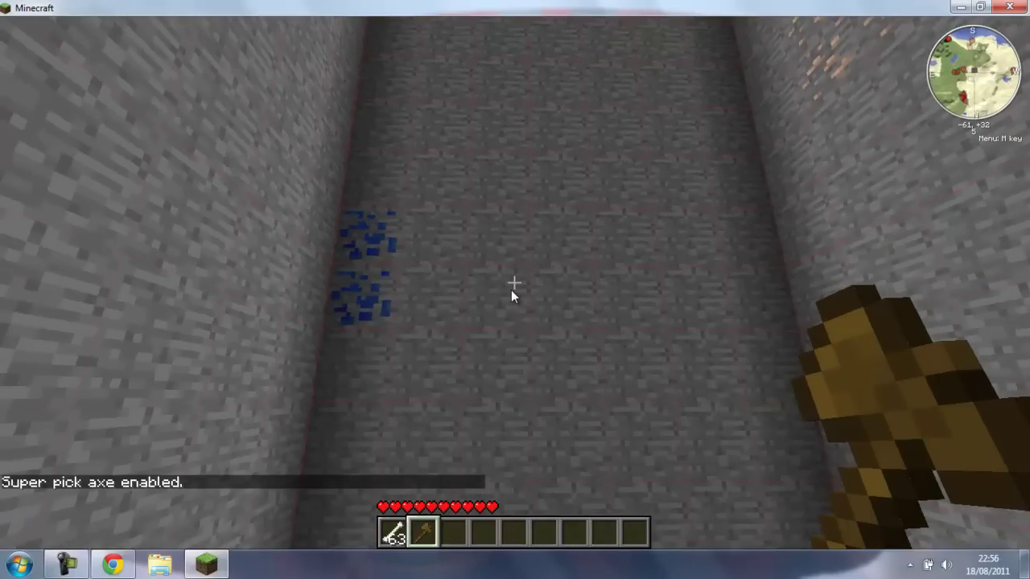
key(t)
text(i 2)
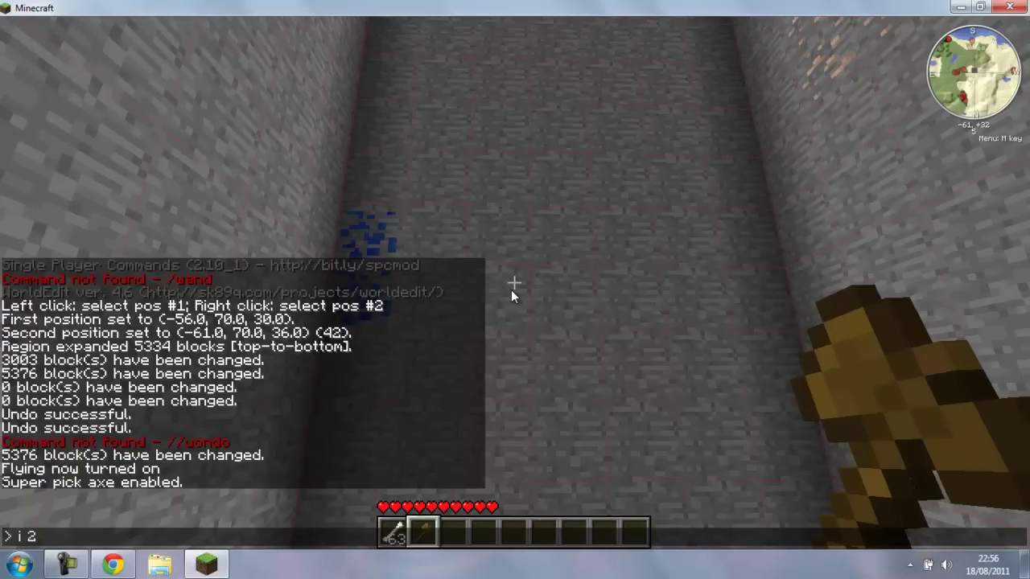
text(78)
key(Return)
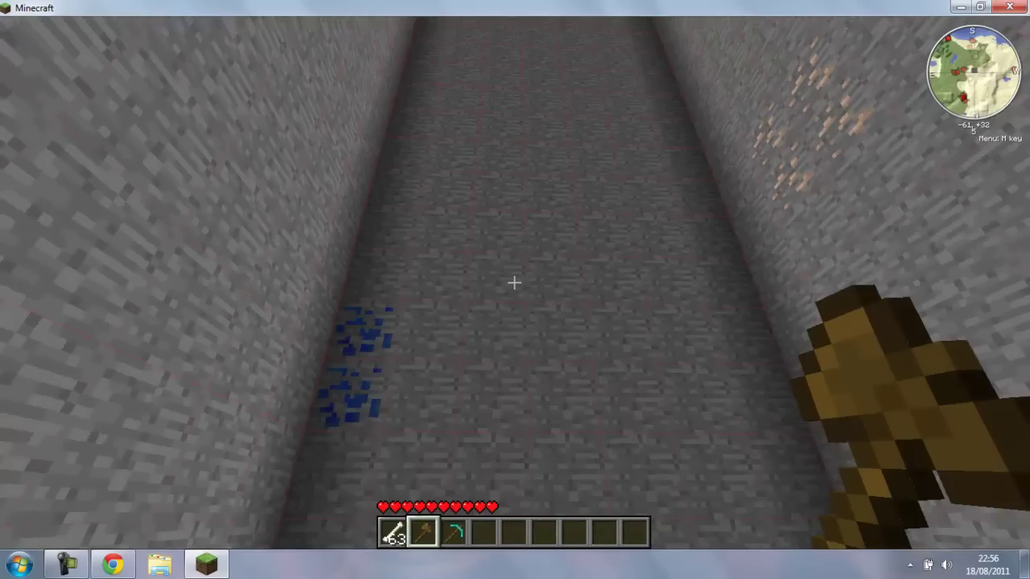
key(3)
Mine the diamond ore, then carve a stone chamber out of the shaft wall
key(w)
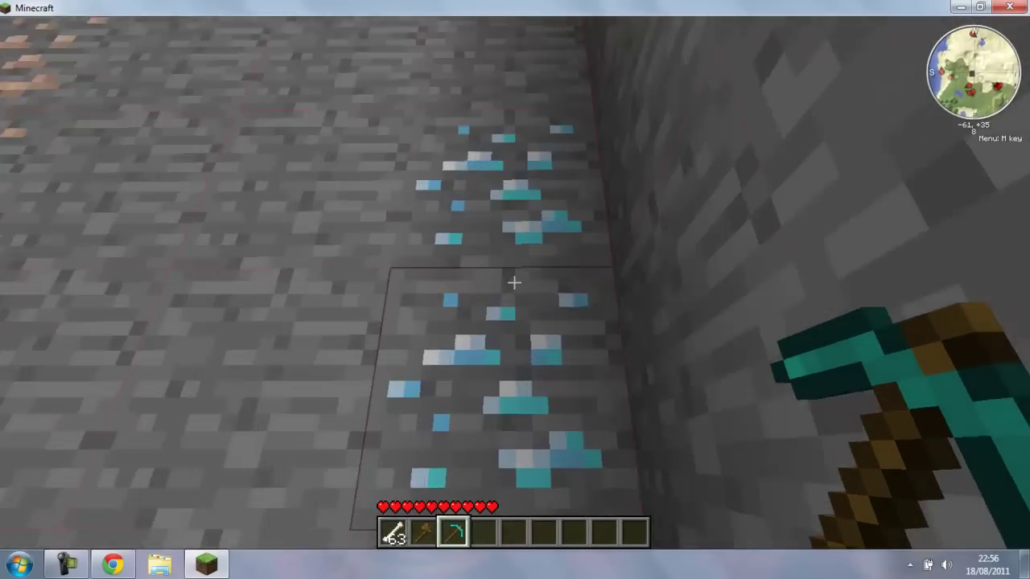
drag(514, 282, 514, 281)
key(w)
key(w)
key(w)
key(t)
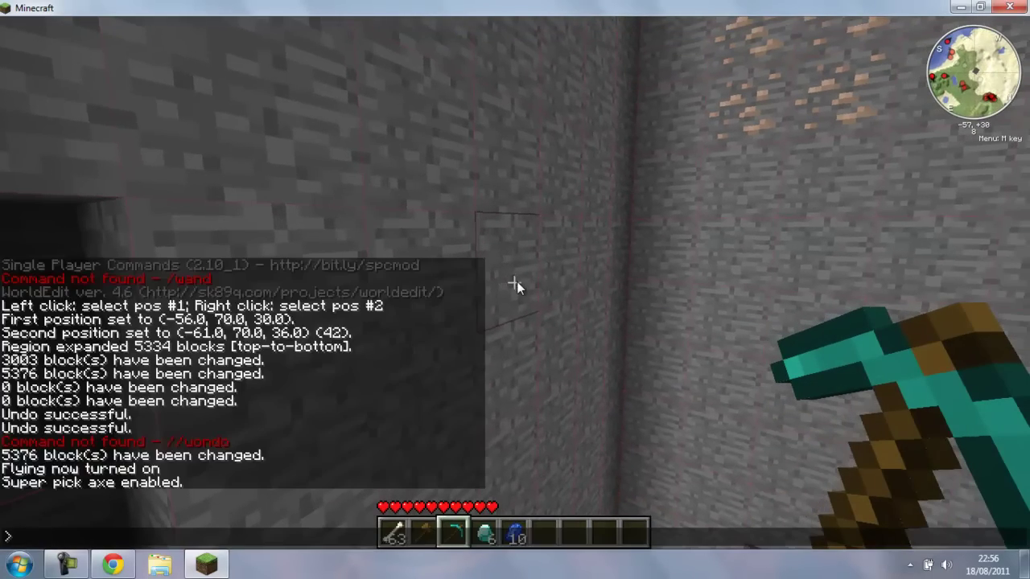
text(/t)
key(Return)
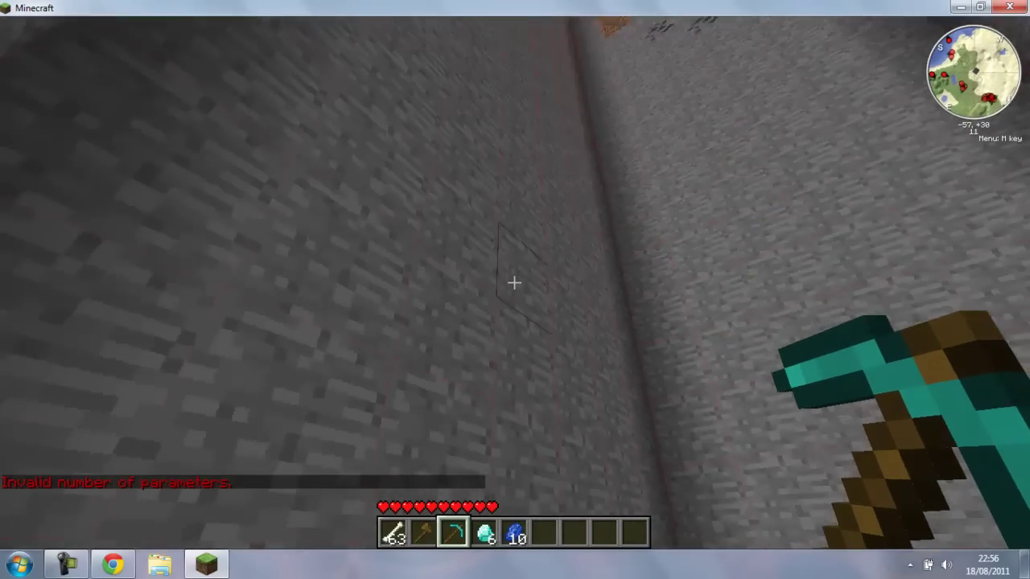
mouse_move(514, 281)
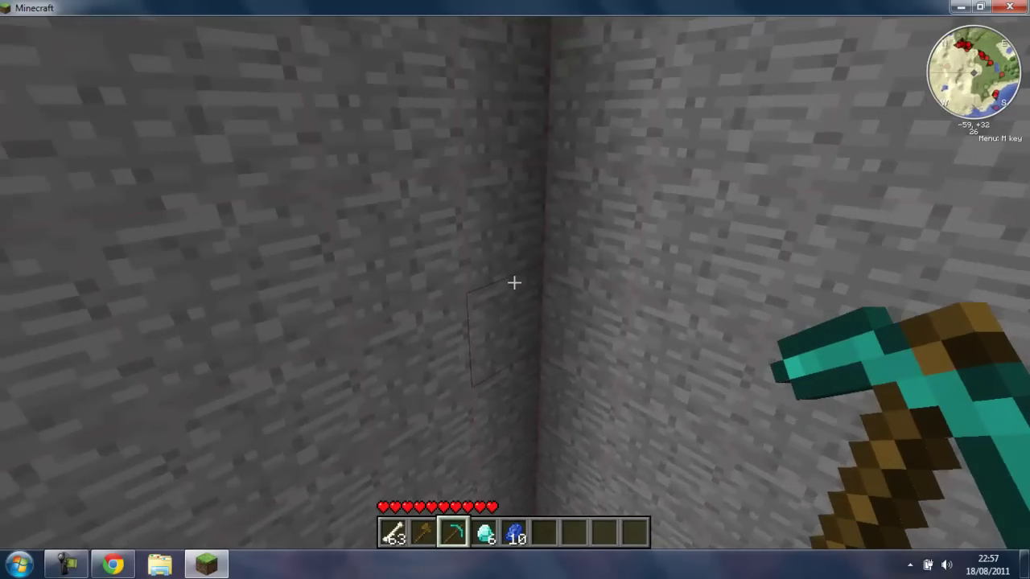
drag(514, 282, 514, 281)
Collect the cobblestone, fly up out of the shaft, and turn damage off
key(w)
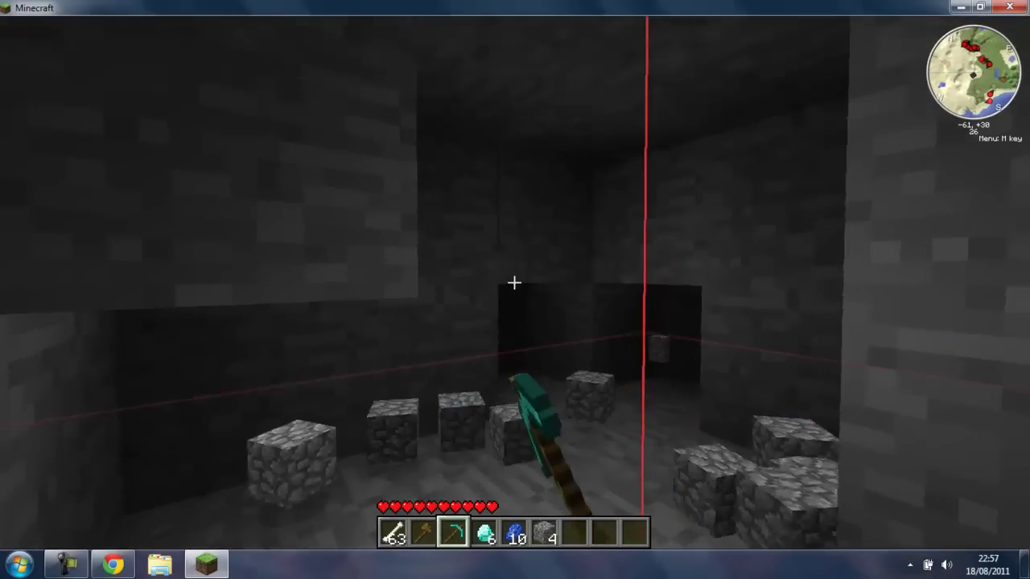
key(w)
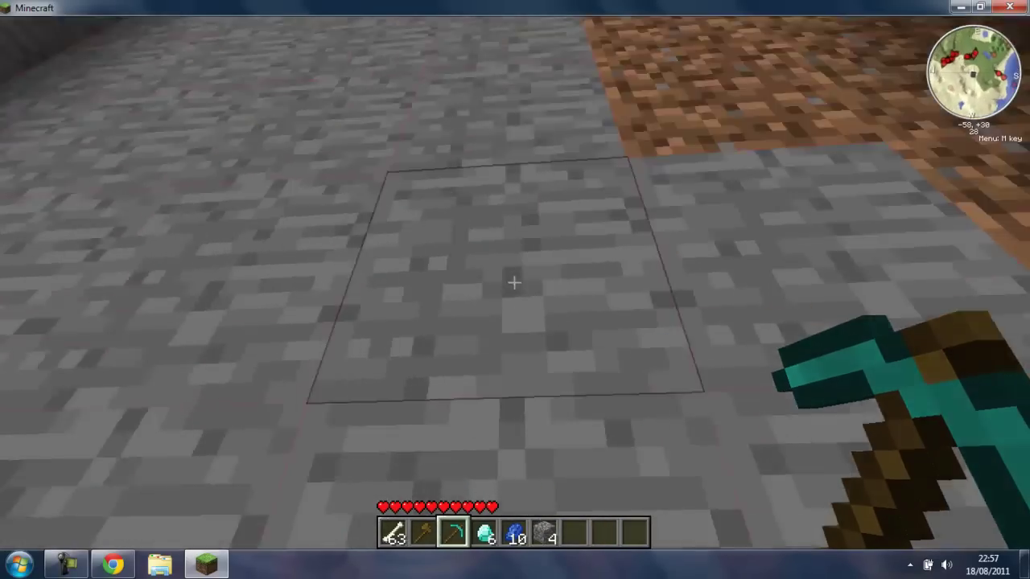
key(space)
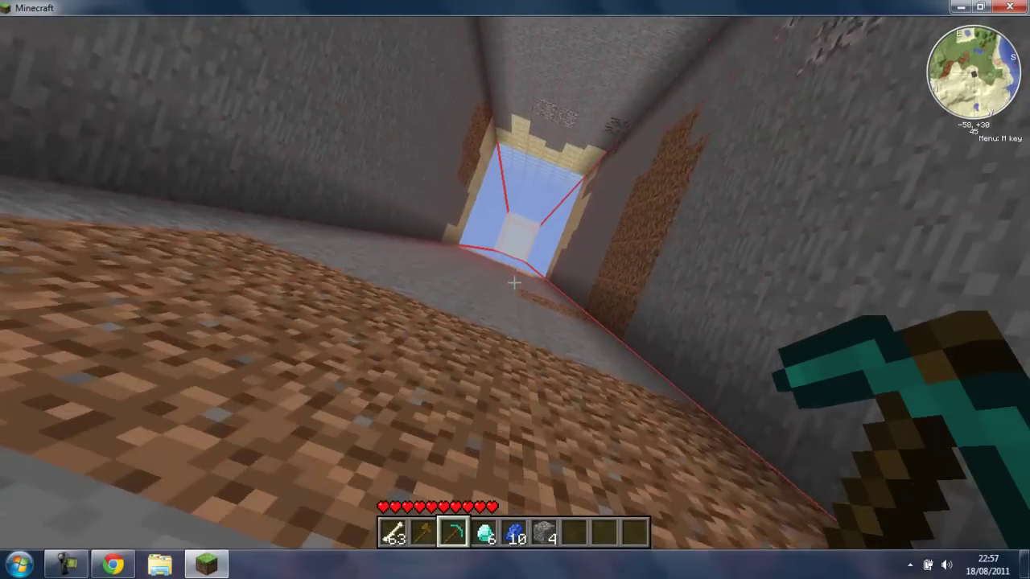
key(space)
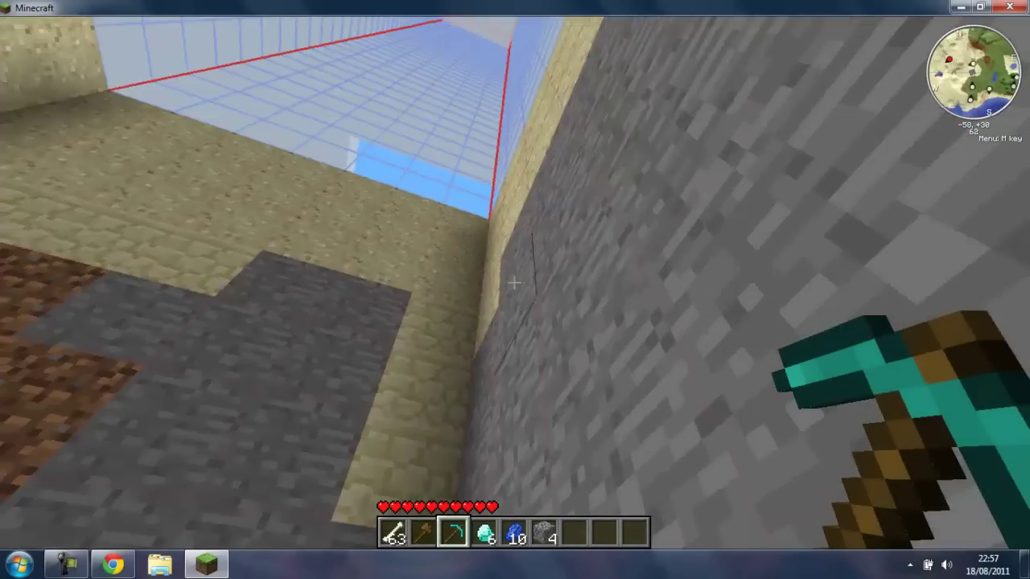
key(w)
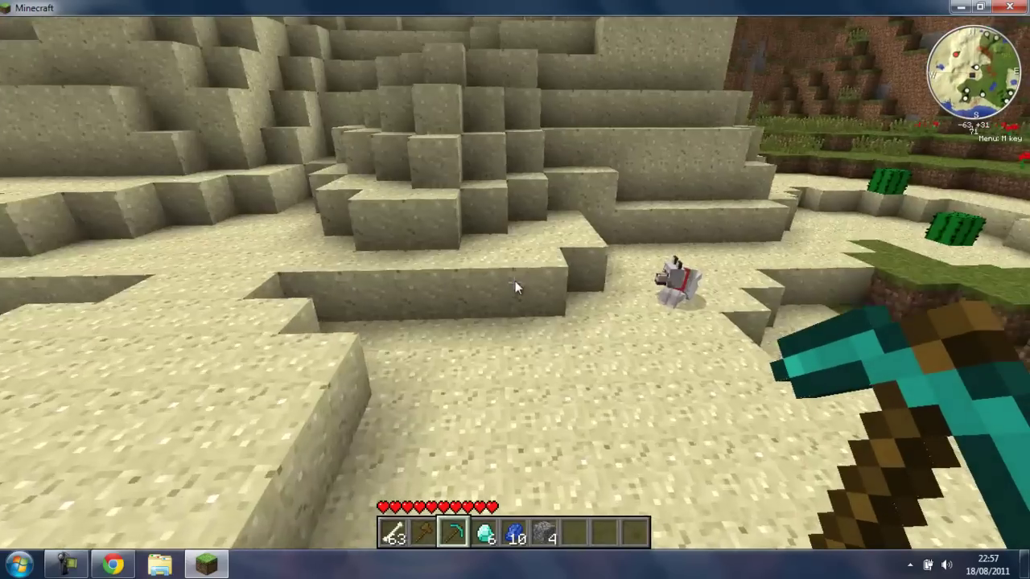
key(t)
text(damage)
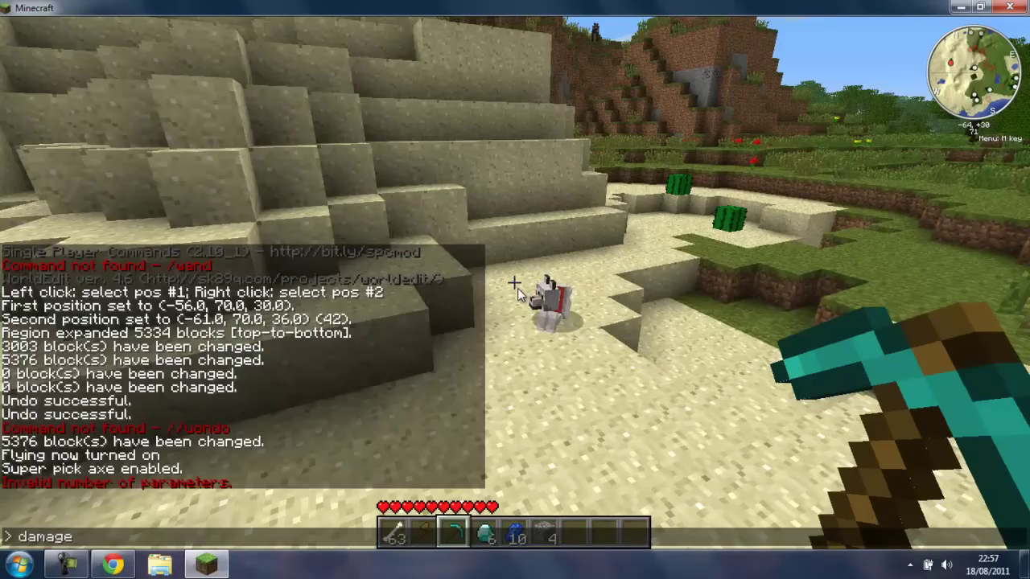
key(Return)
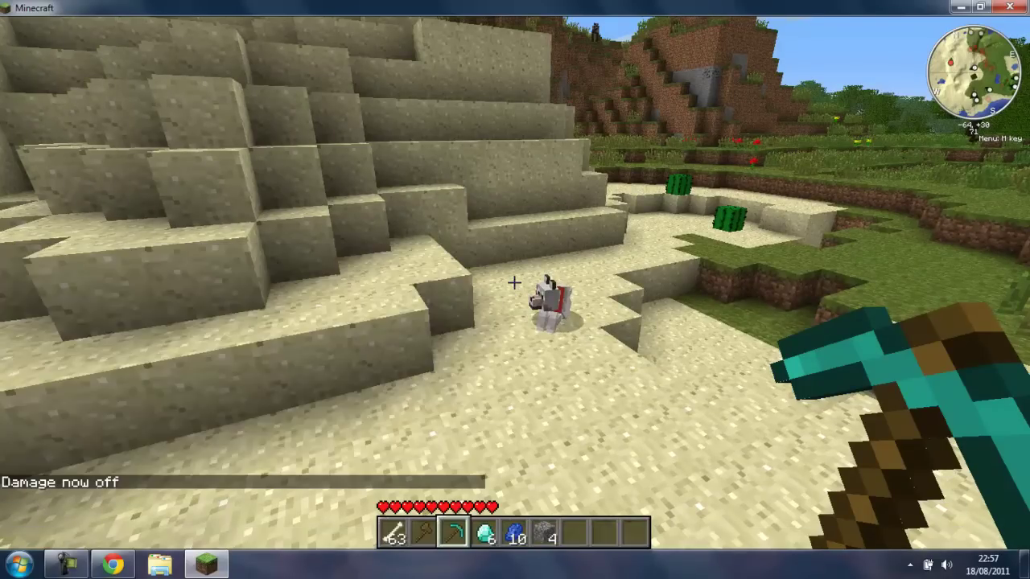
Turn flying off high above the desert and walk across the sand toward the sandstone wall
key(space)
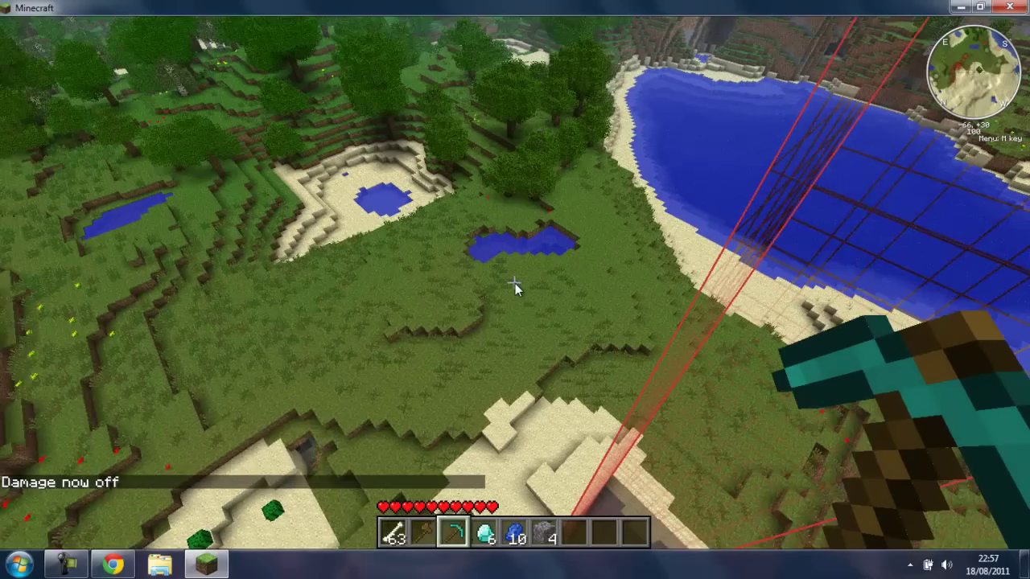
key(t)
text(fly)
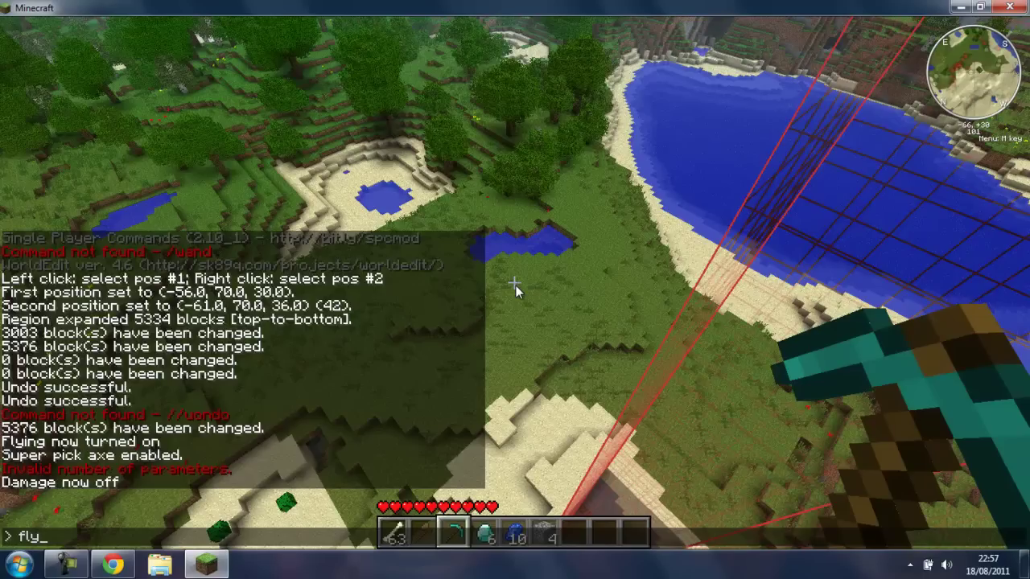
key(Return)
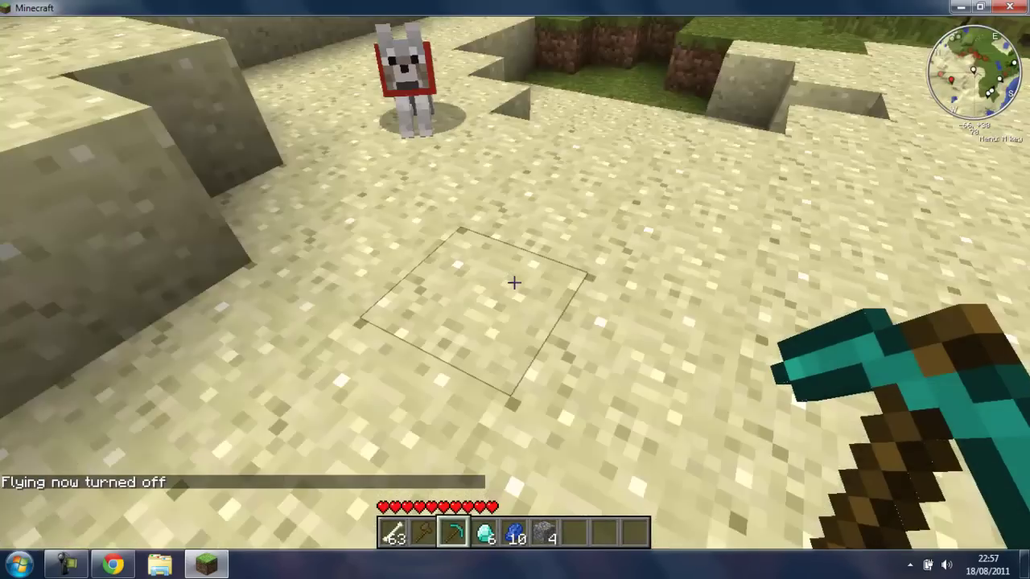
mouse_move(515, 283)
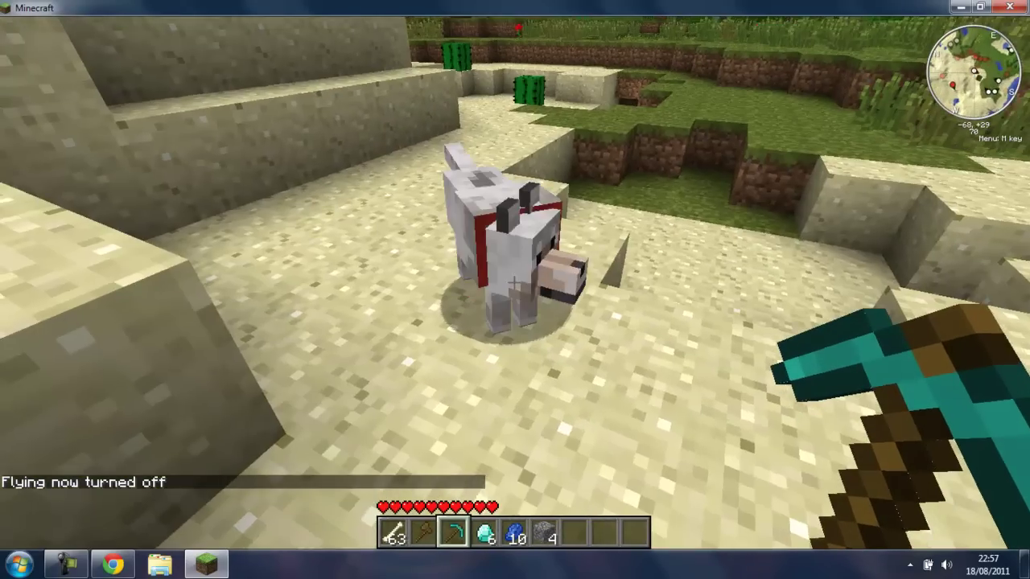
key(w)
key(w)
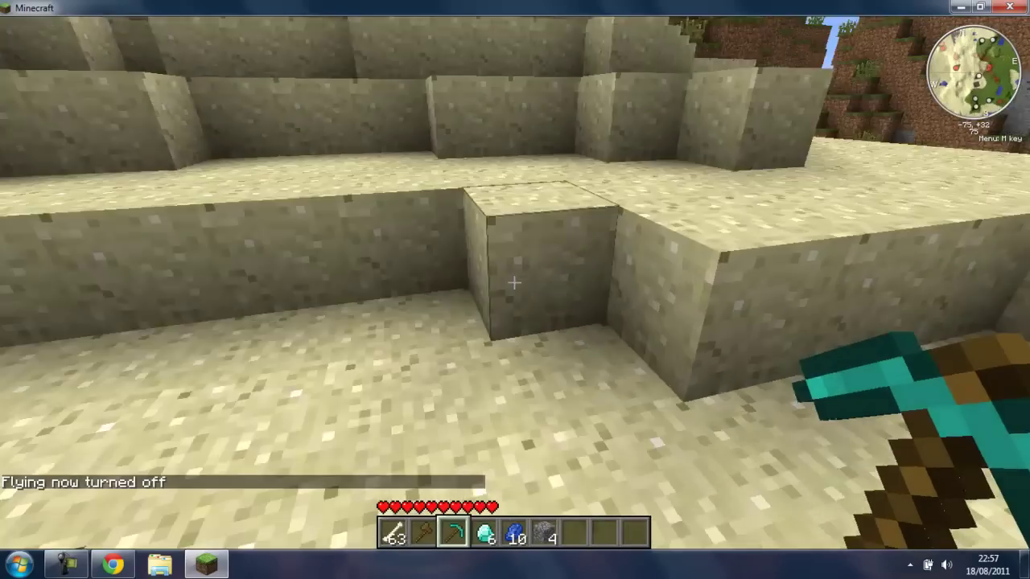
key(w)
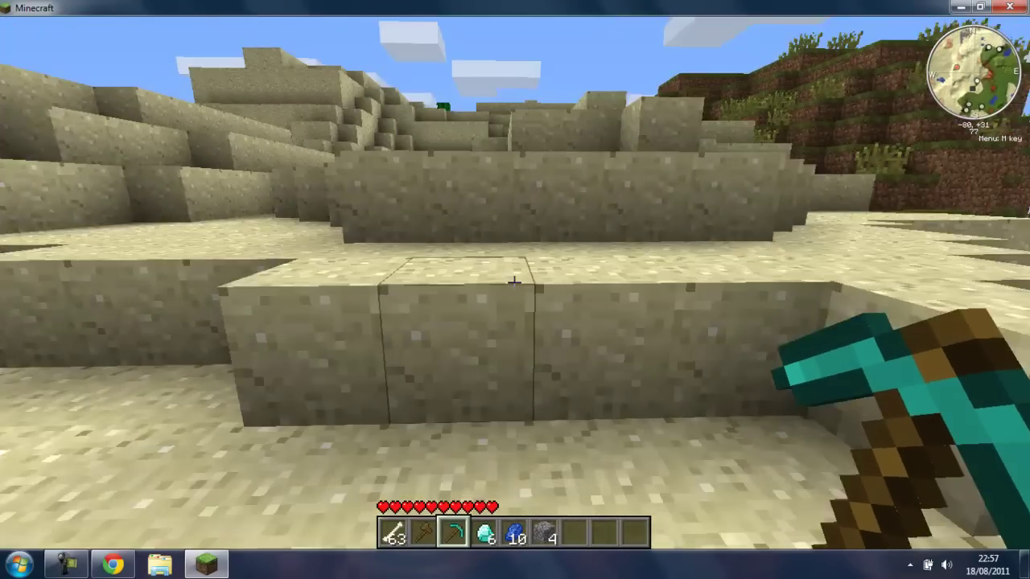
key(w)
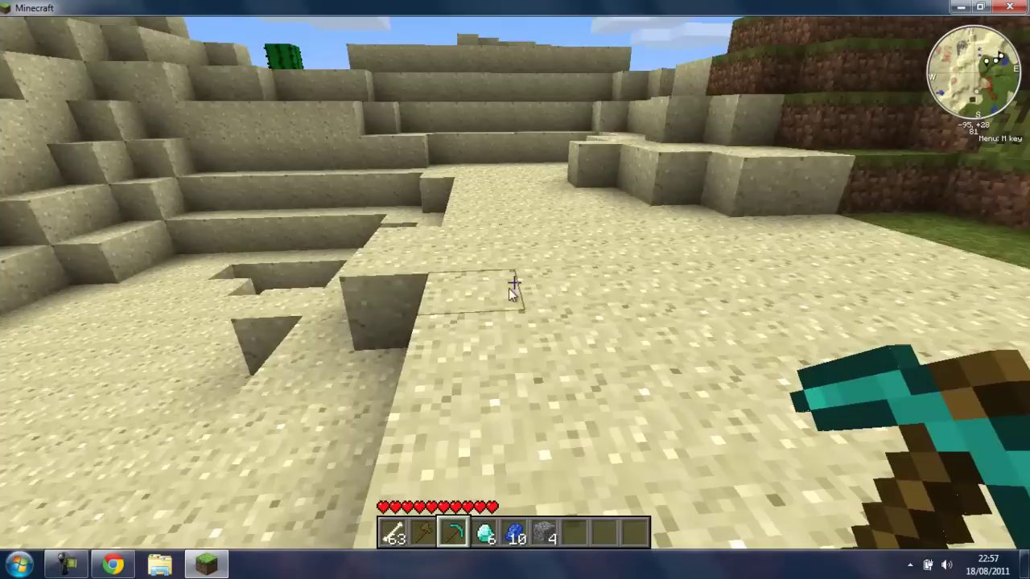
Switch from the game to Chrome and open the Single Player Commands thread
key(e)
key(alt+Tab)
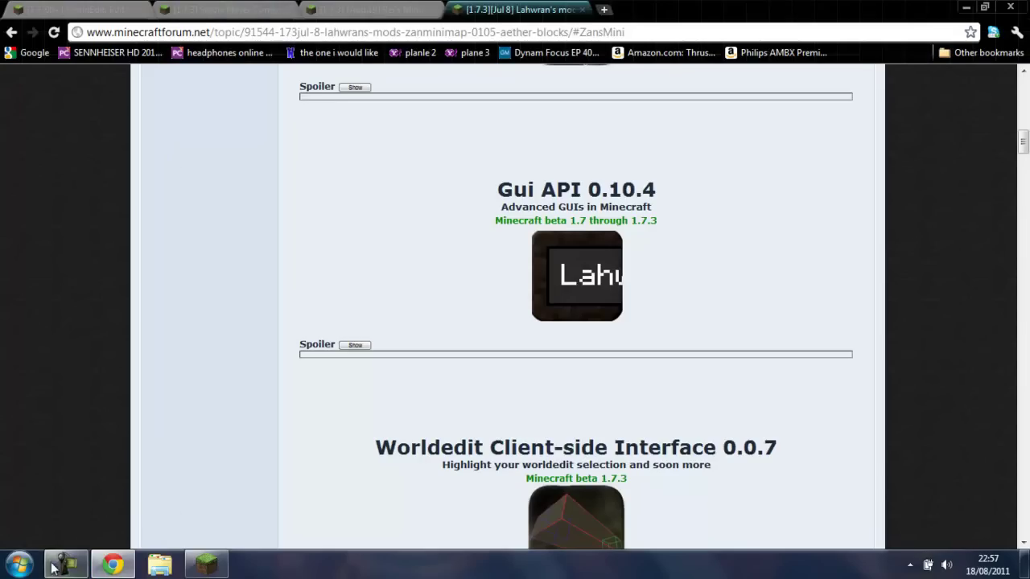
click(55, 566)
key(alt+Tab)
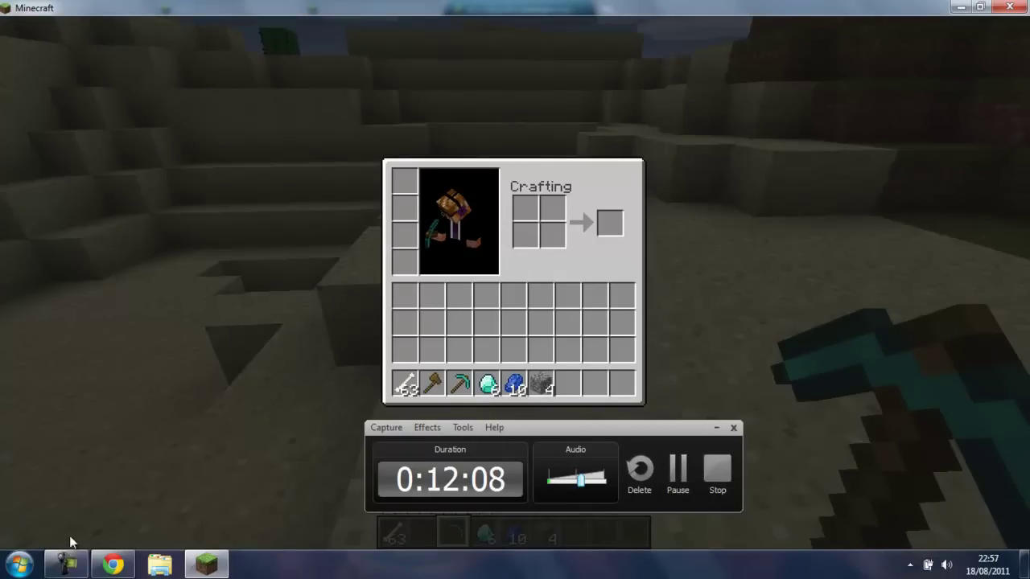
click(64, 566)
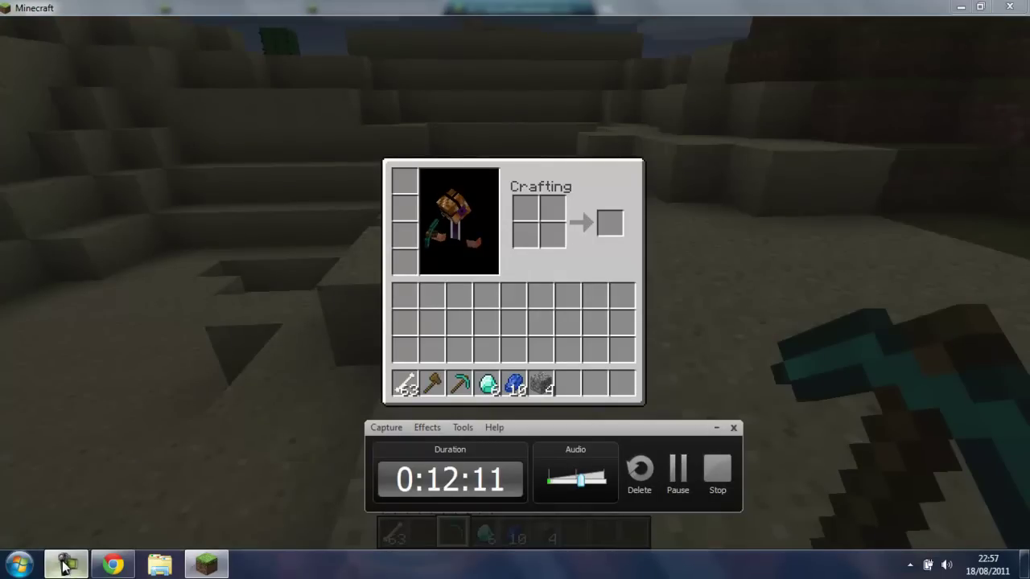
click(715, 429)
click(113, 566)
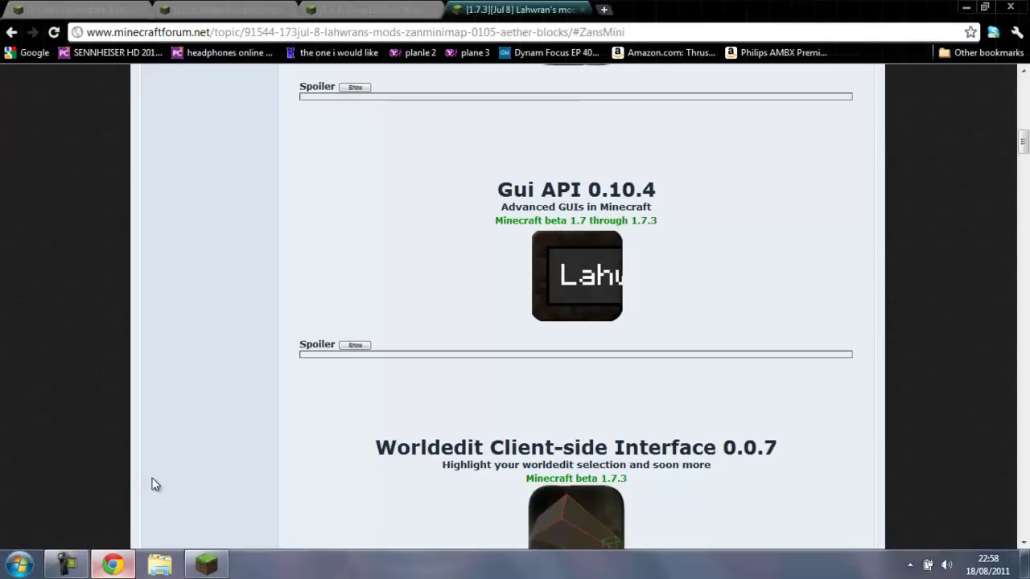
click(233, 10)
Jump to Current Downloads and scroll through the command list and WorldEdit Commands section
scroll(69, 402, down, 4)
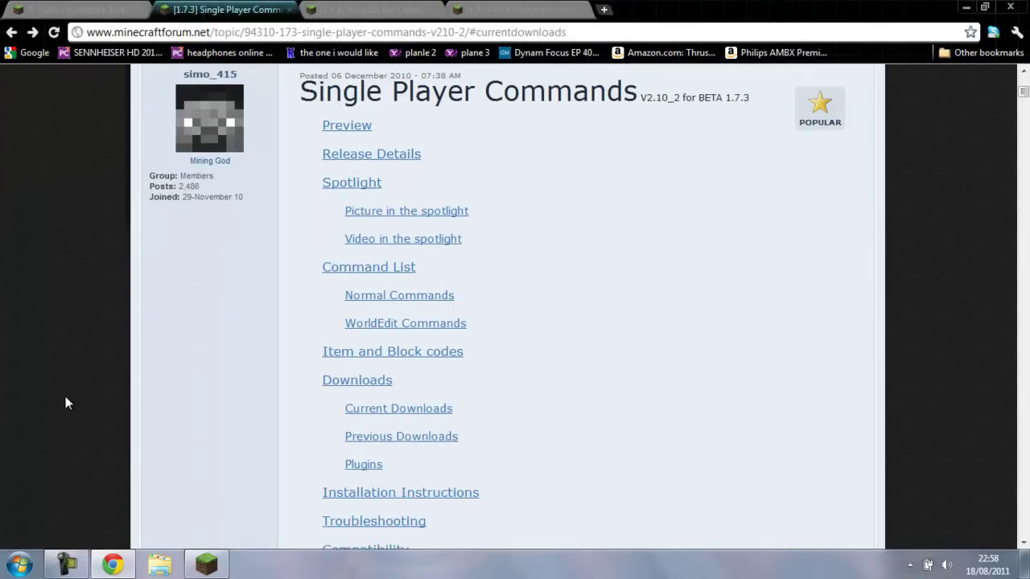
scroll(62, 402, down, 3)
scroll(59, 404, up, 1)
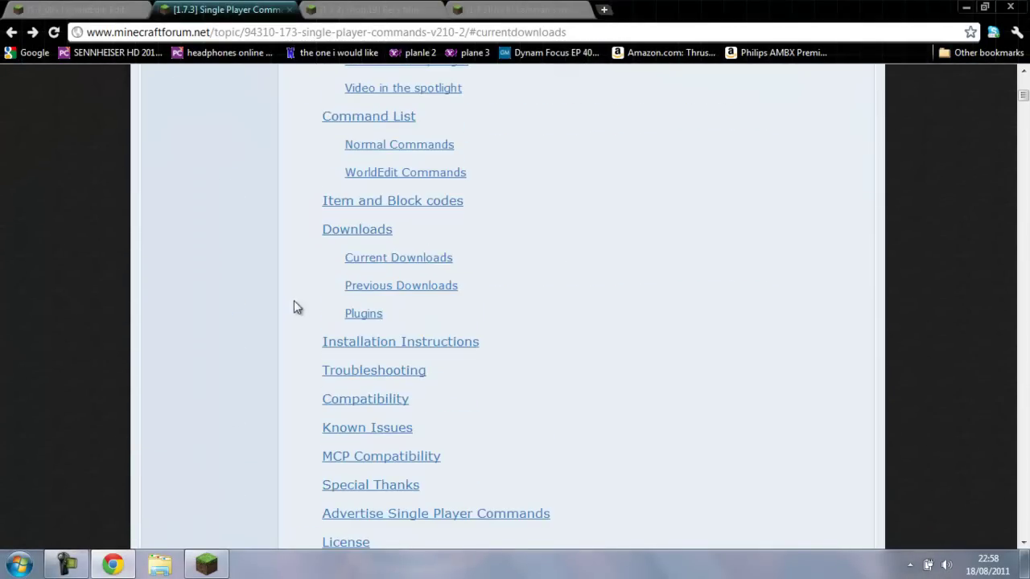
click(409, 264)
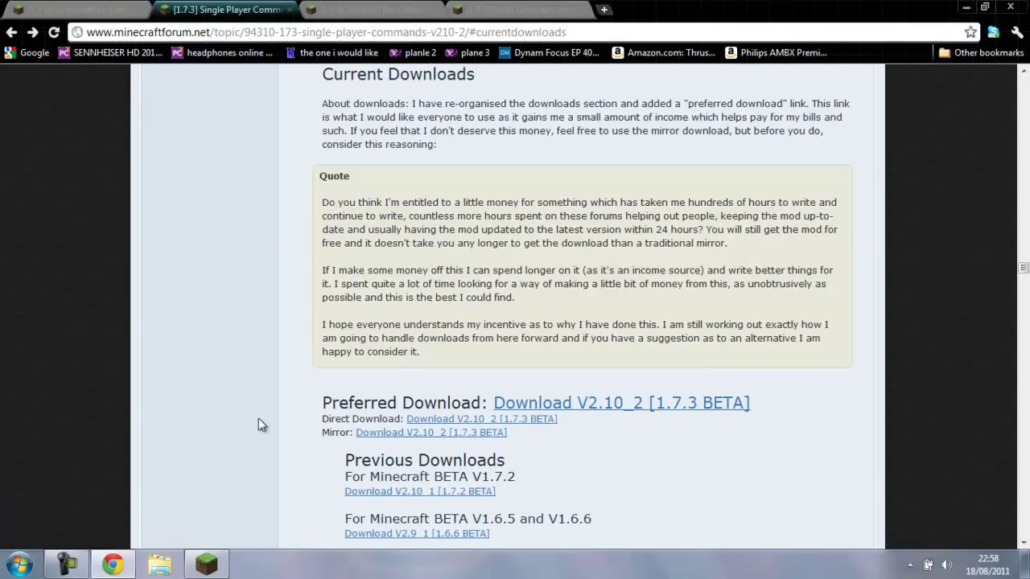
scroll(287, 421, up, 7)
scroll(287, 421, up, 4)
scroll(287, 420, down, 3)
scroll(287, 421, up, 7)
scroll(290, 421, up, 1)
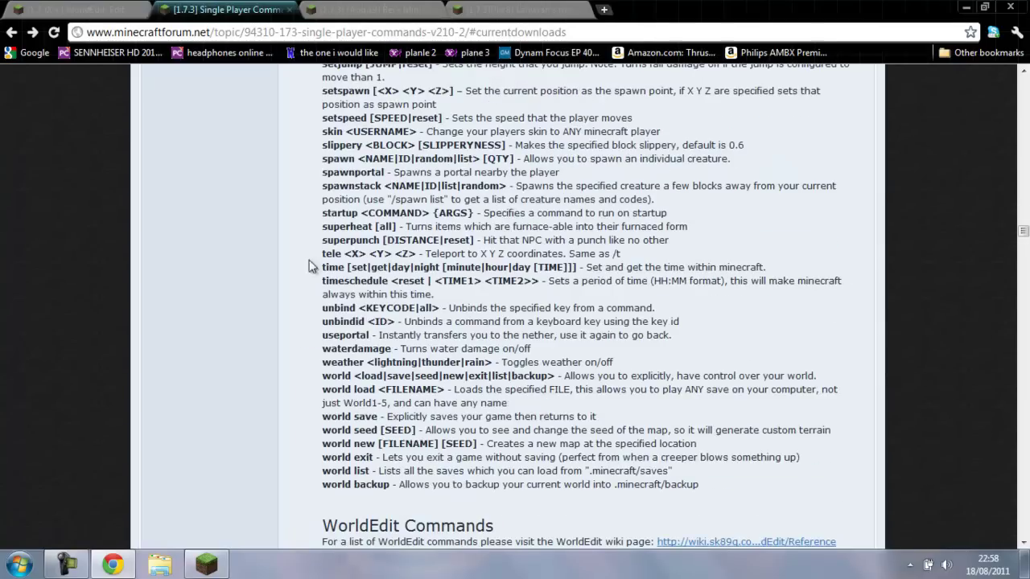
scroll(307, 263, up, 8)
scroll(306, 263, down, 3)
scroll(308, 274, down, 8)
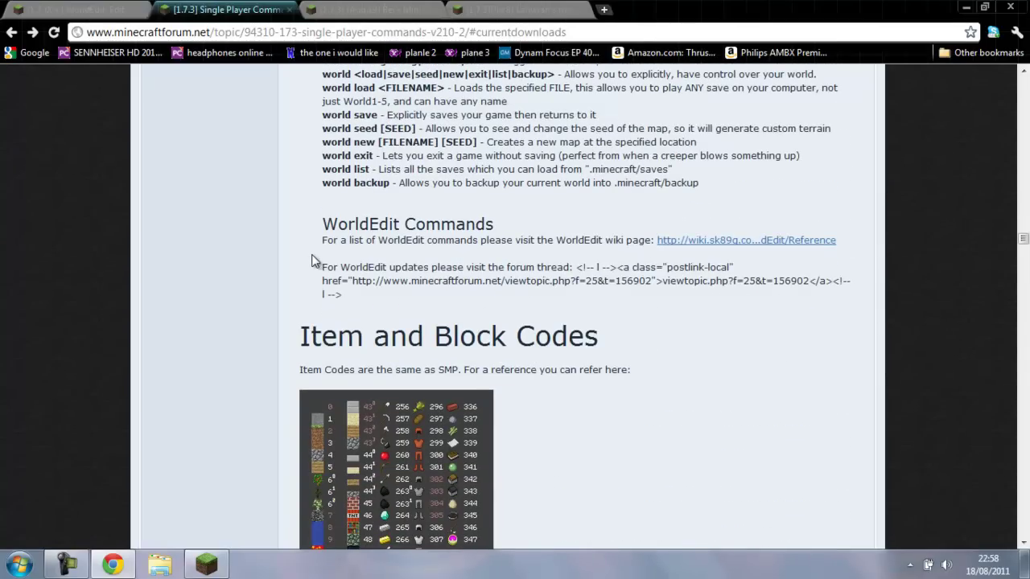
scroll(338, 273, up, 1)
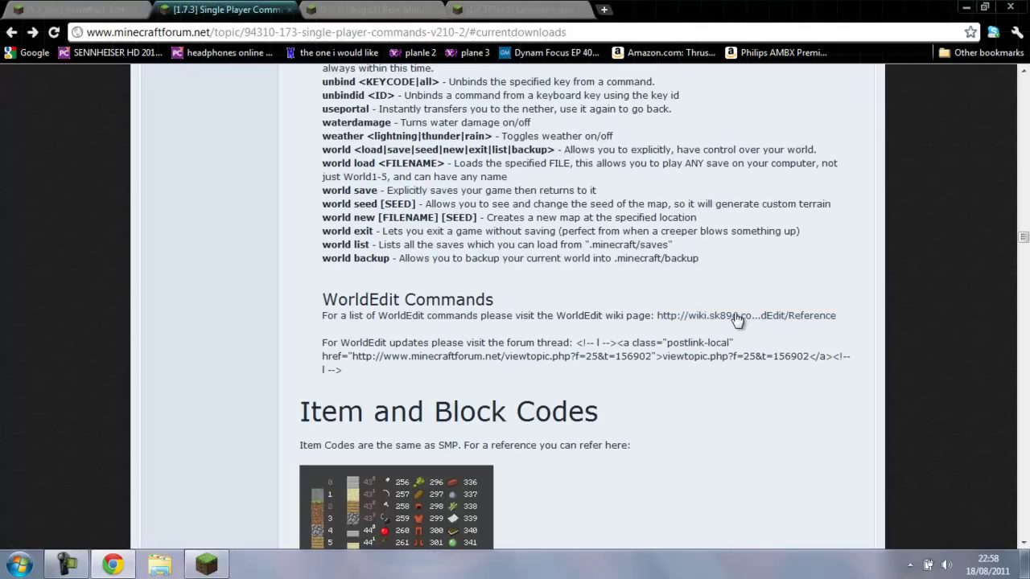
scroll(222, 300, up, 10)
Switch to the WorldEdit forum thread and scroll through its Download section to the sk89q.com page
scroll(226, 302, up, 3)
click(97, 9)
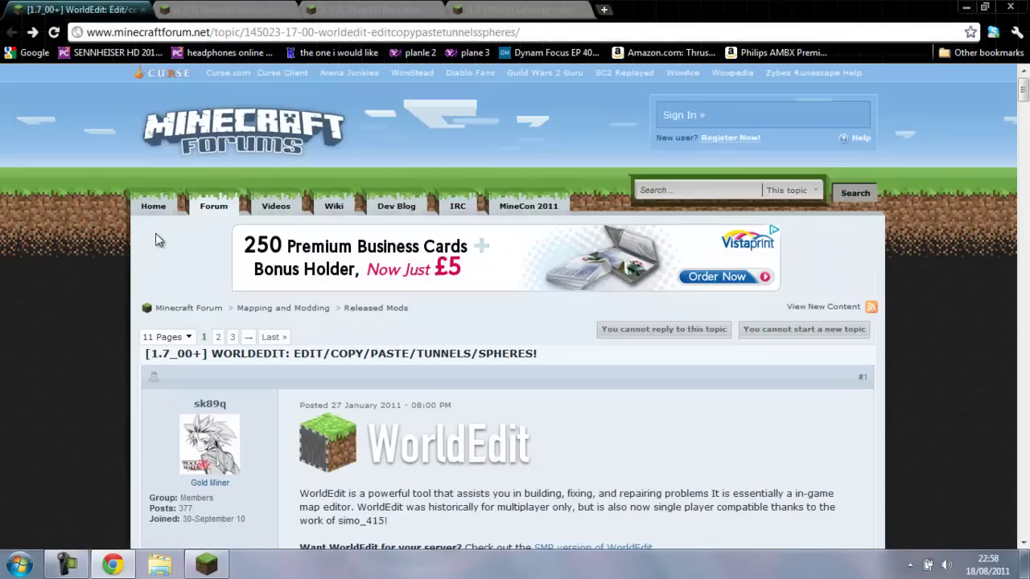
scroll(266, 457, down, 8)
scroll(266, 457, down, 12)
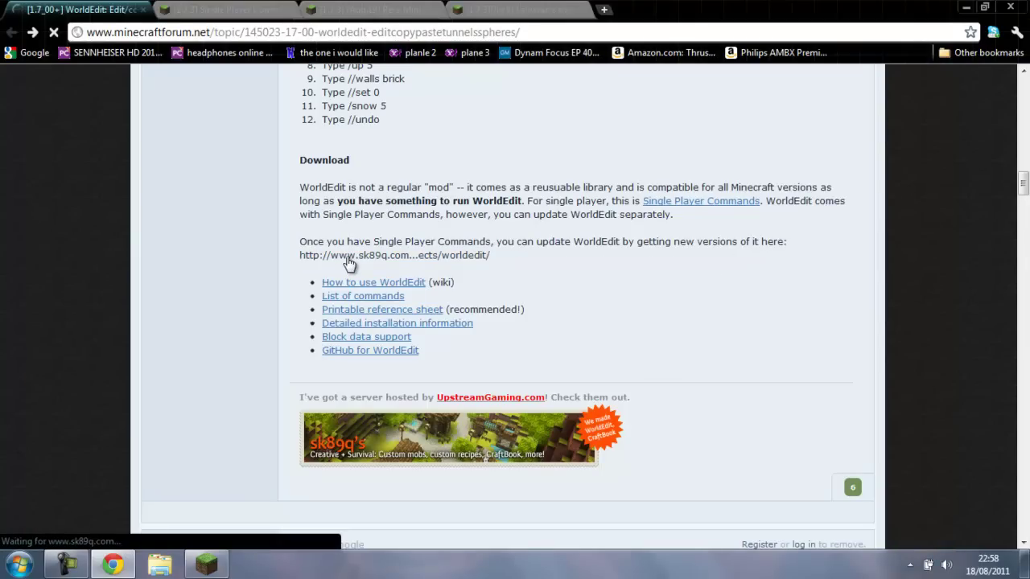
scroll(322, 260, down, 3)
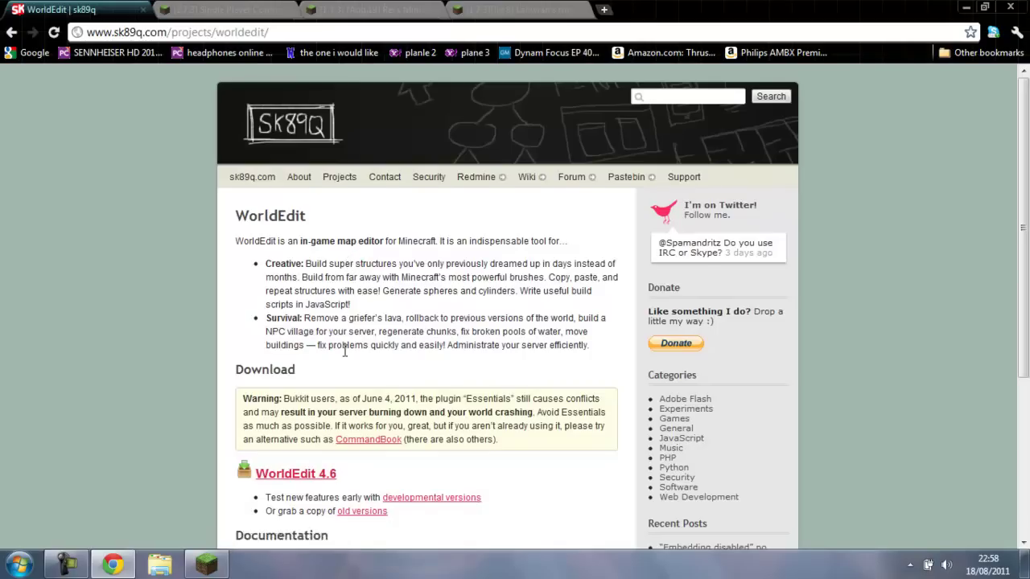
scroll(435, 334, up, 3)
Close the WorldEdit, Single Player Commands and Rei's Minimap tabs, then read Lahwran's WorldEdit interface download details
click(144, 11)
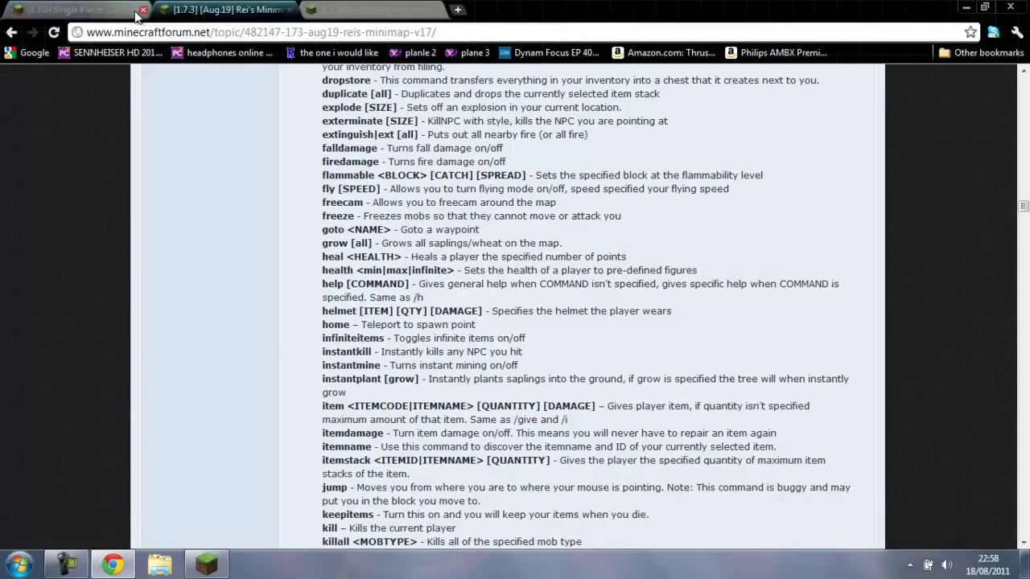
click(143, 10)
scroll(118, 308, down, 5)
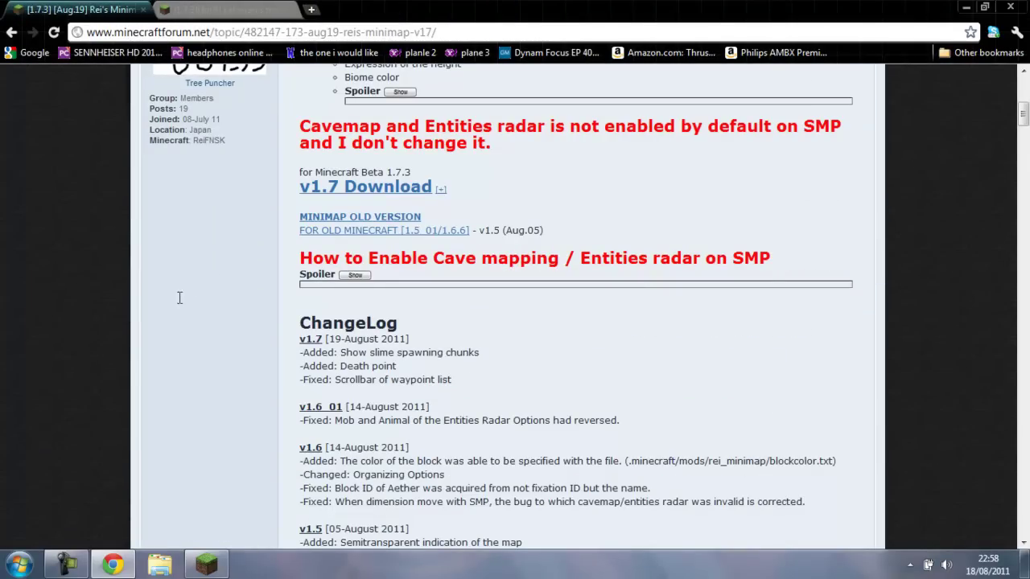
click(143, 10)
scroll(201, 277, up, 10)
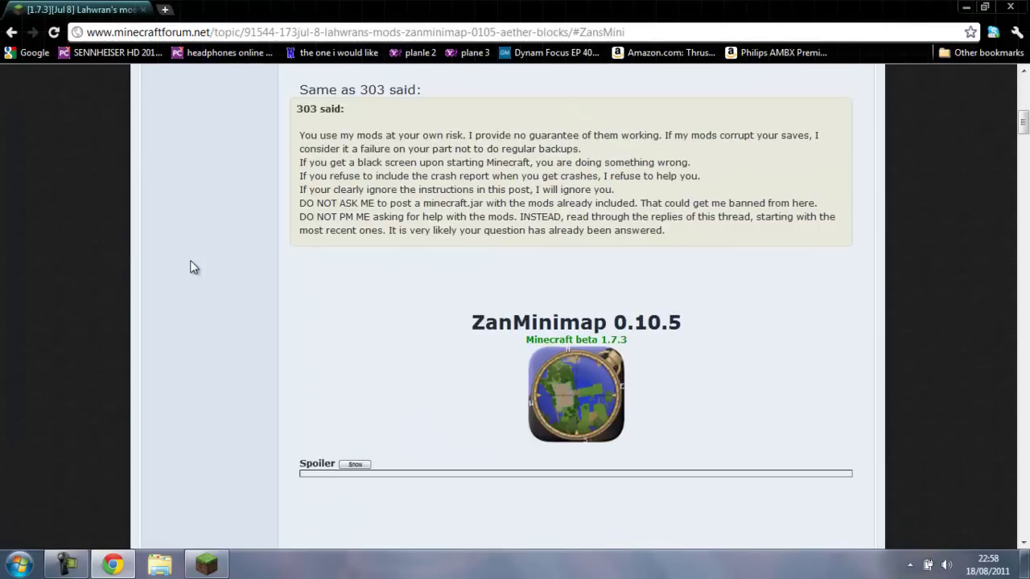
scroll(85, 206, down, 5)
scroll(577, 323, down, 3)
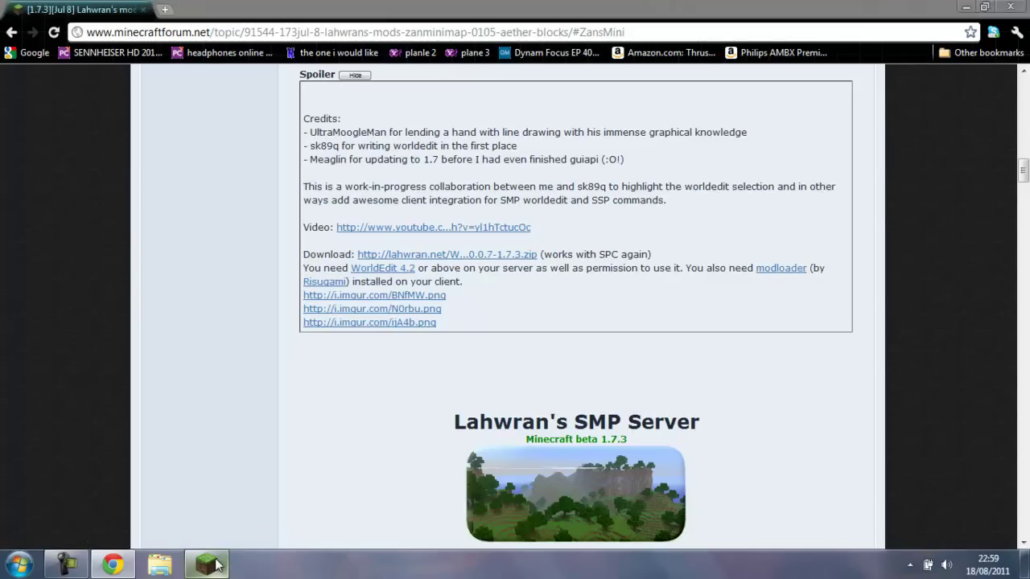
Return to Minecraft, close the inventory, and walk toward the red waypoint beam
click(193, 573)
key(e)
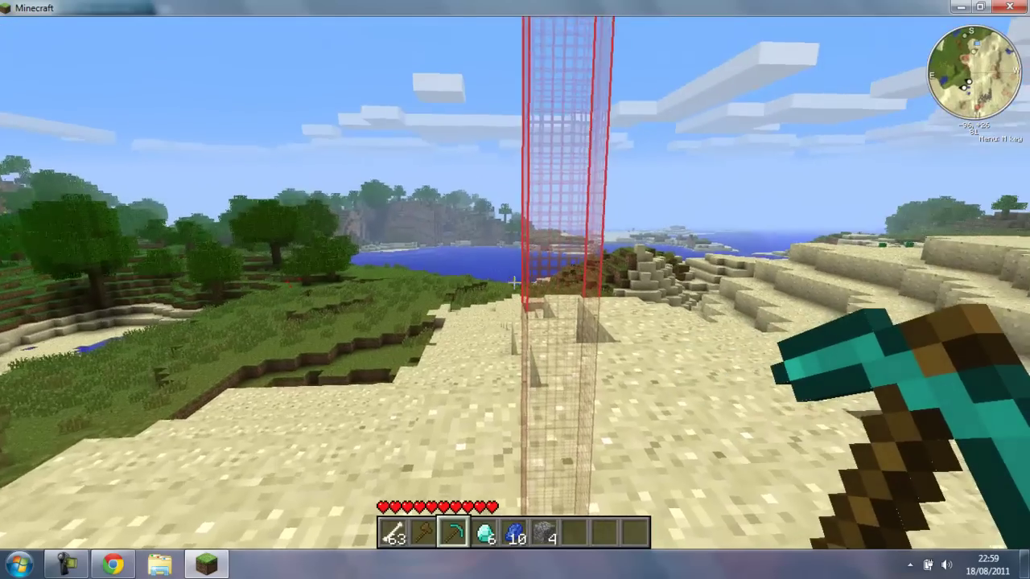
key(w)
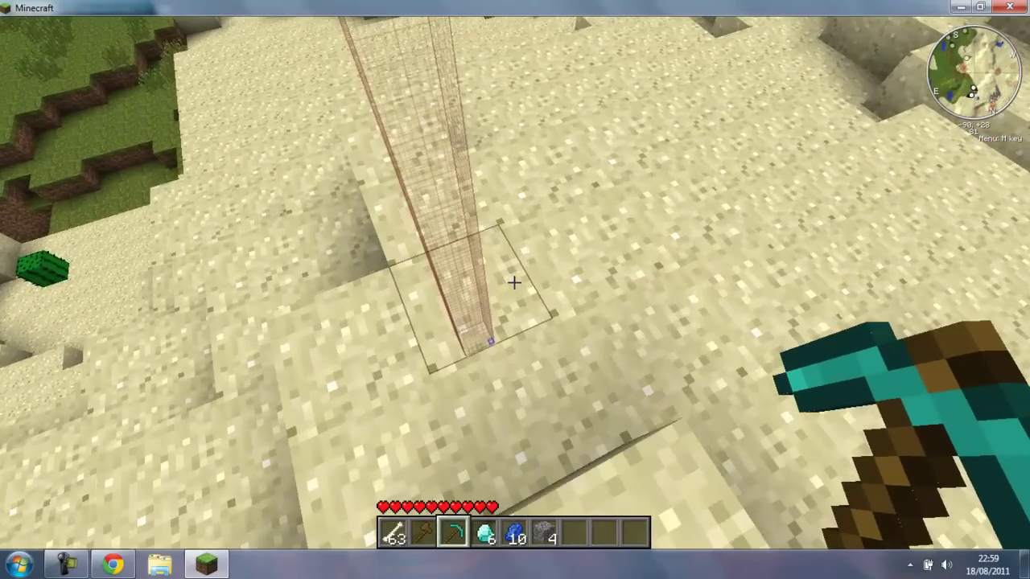